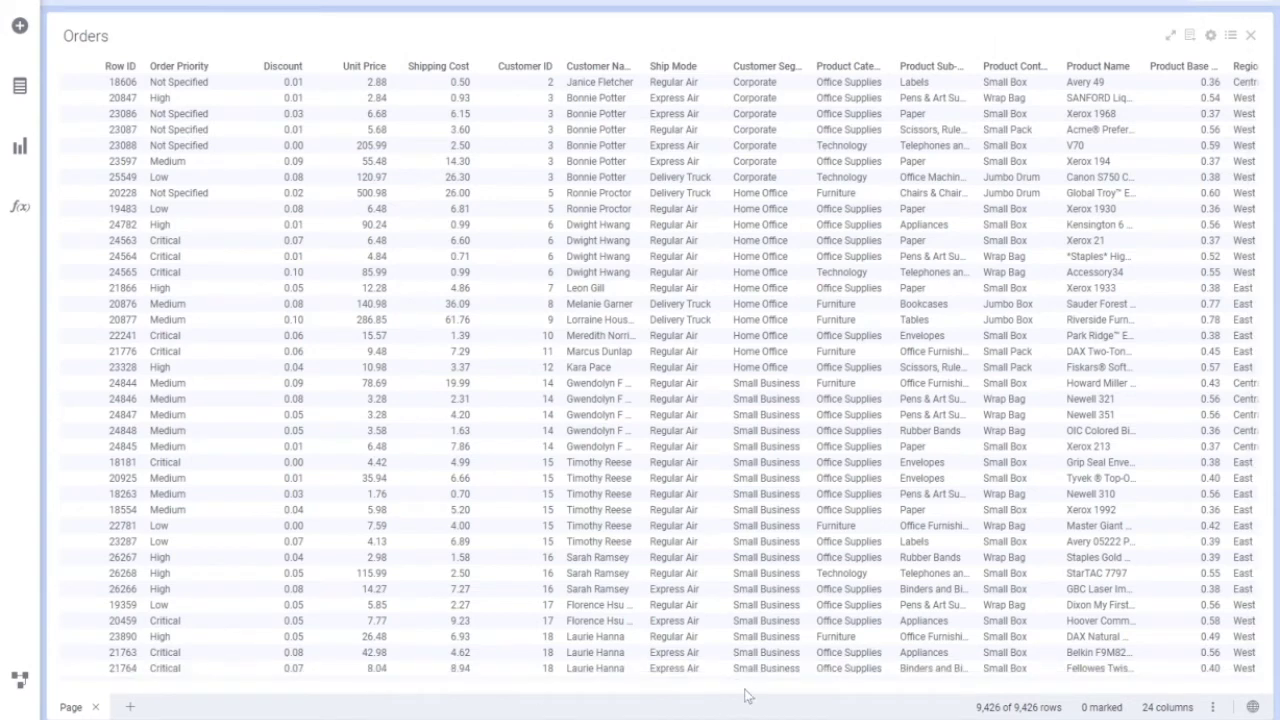
Look across the columns of the Orders table and switch its visualization to a bar chart.
click(943, 677)
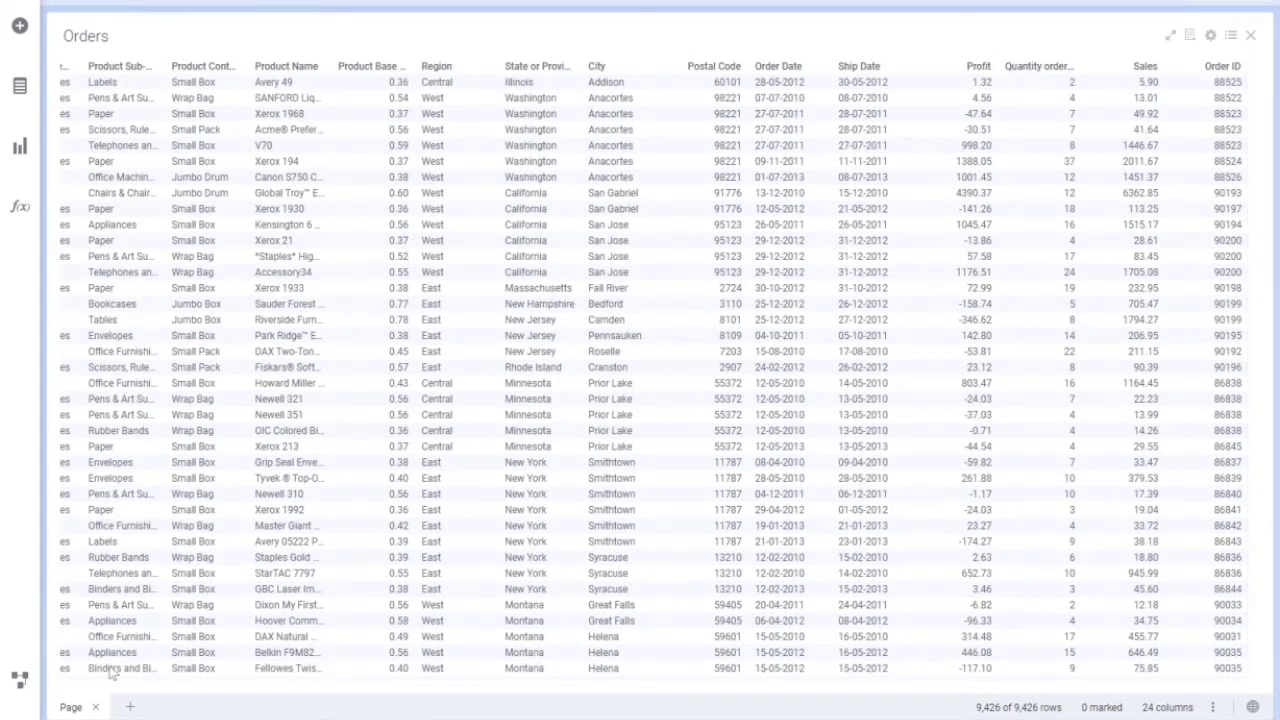
click(100, 677)
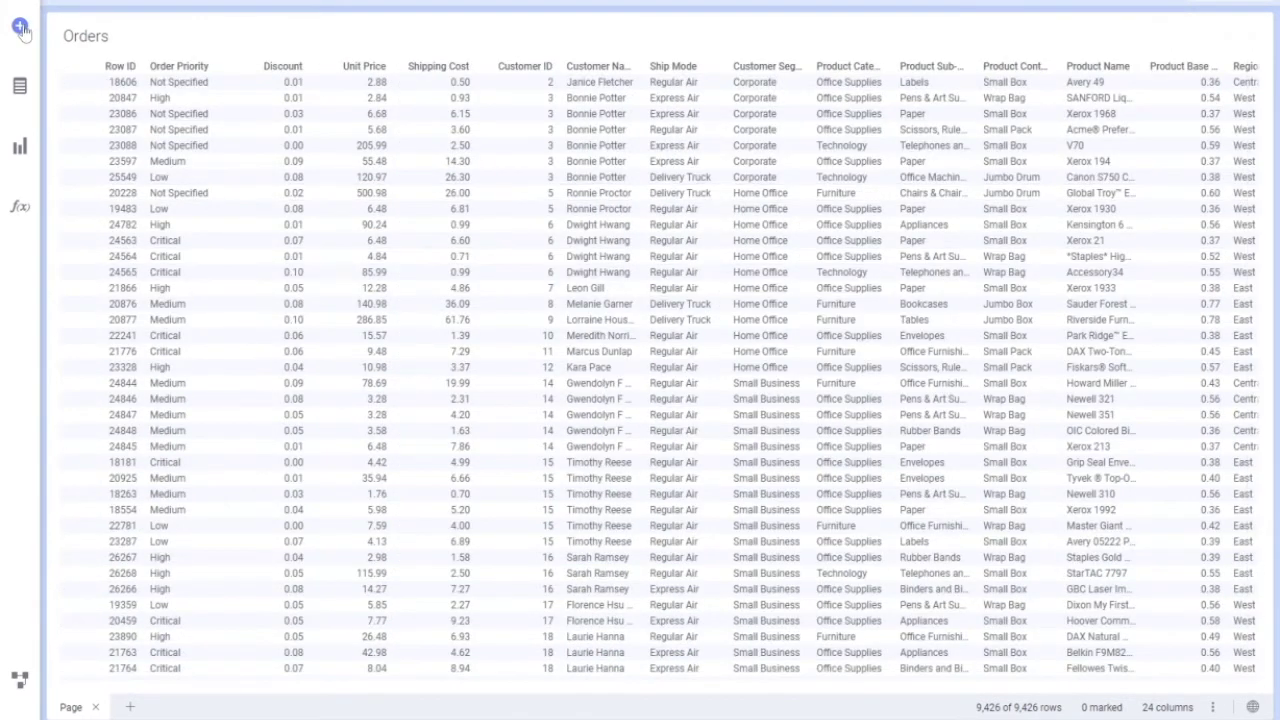
right_click(322, 280)
mouse_move(465, 556)
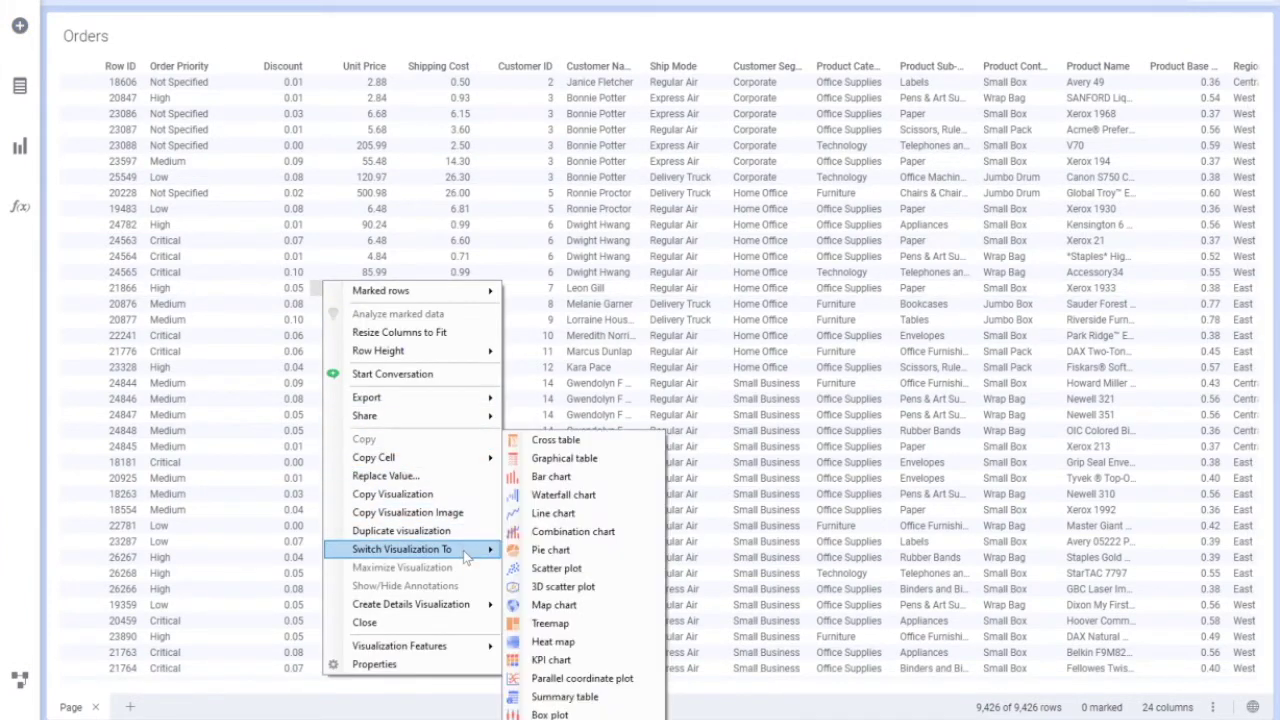
key(Escape)
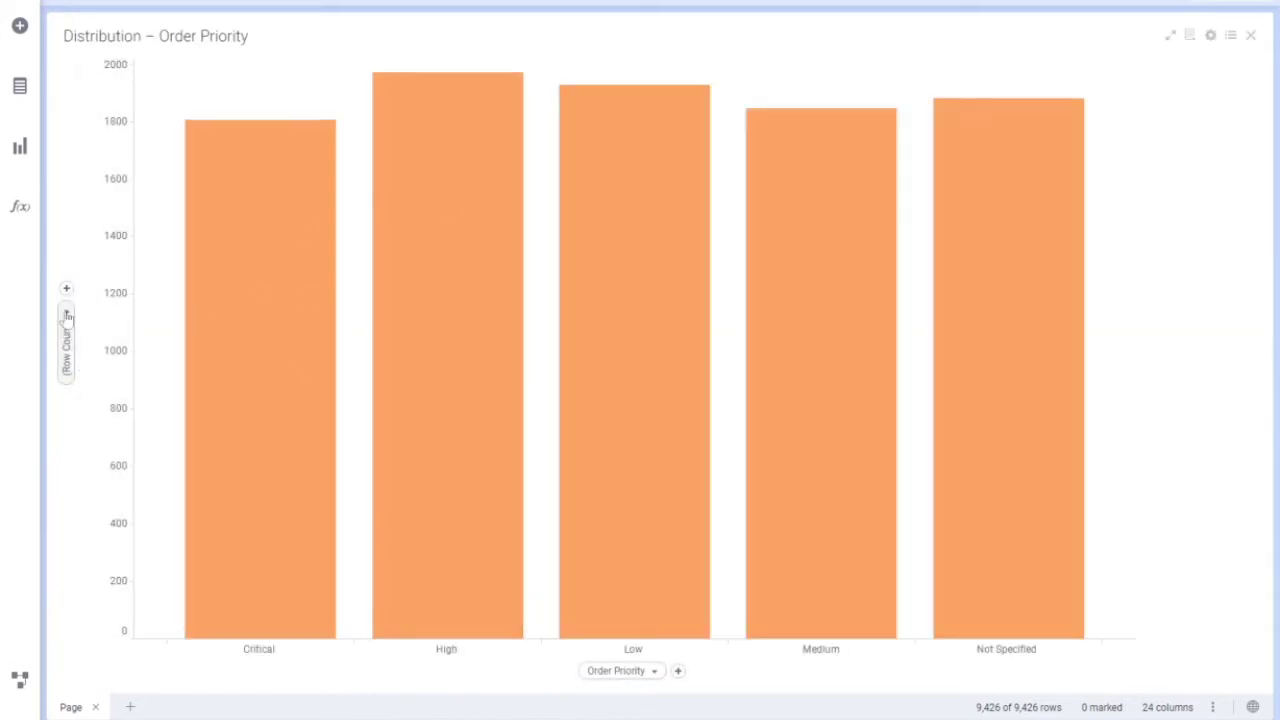
Set the bar chart's value axis to the Sales column, aggregated as a sum.
click(67, 316)
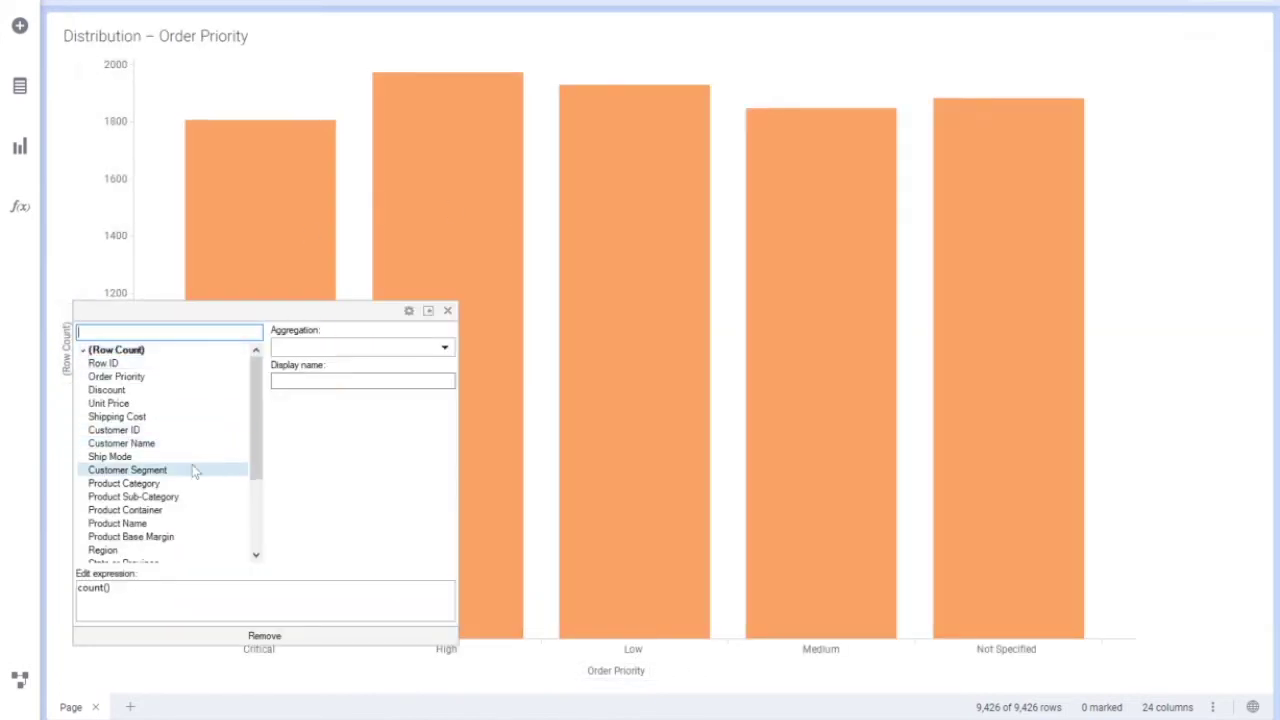
scroll(198, 508, down, 3)
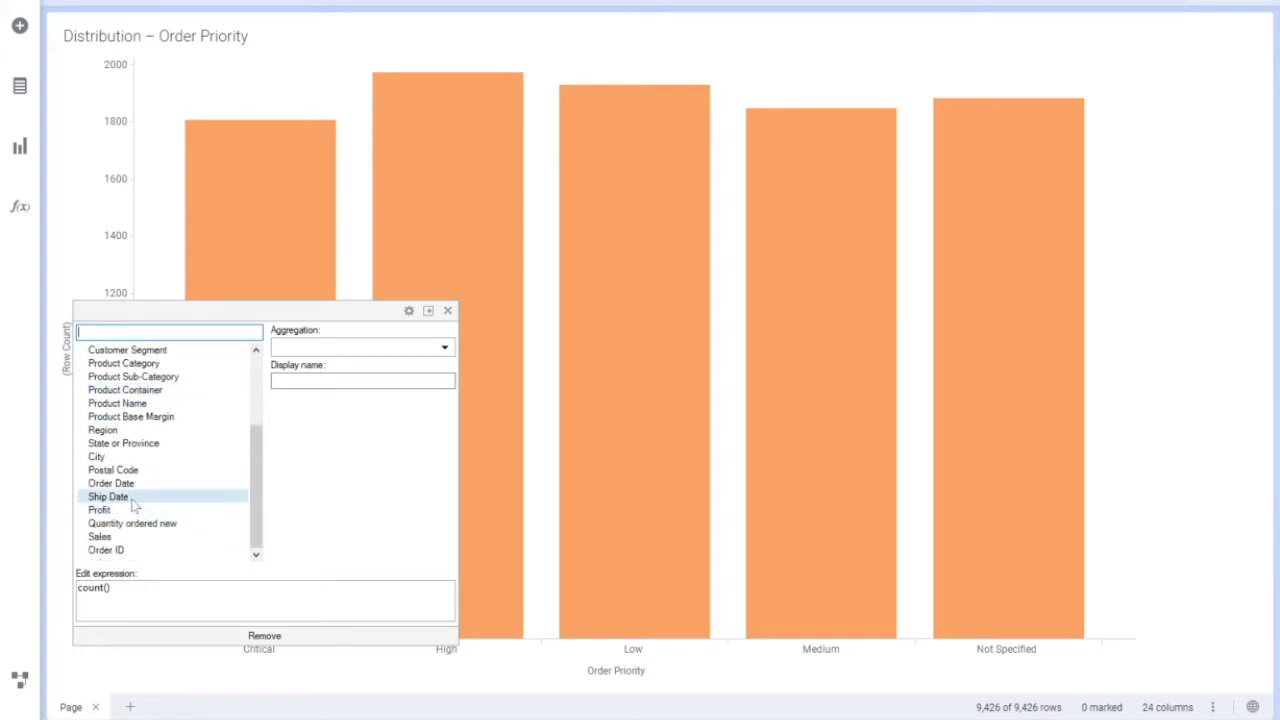
click(118, 537)
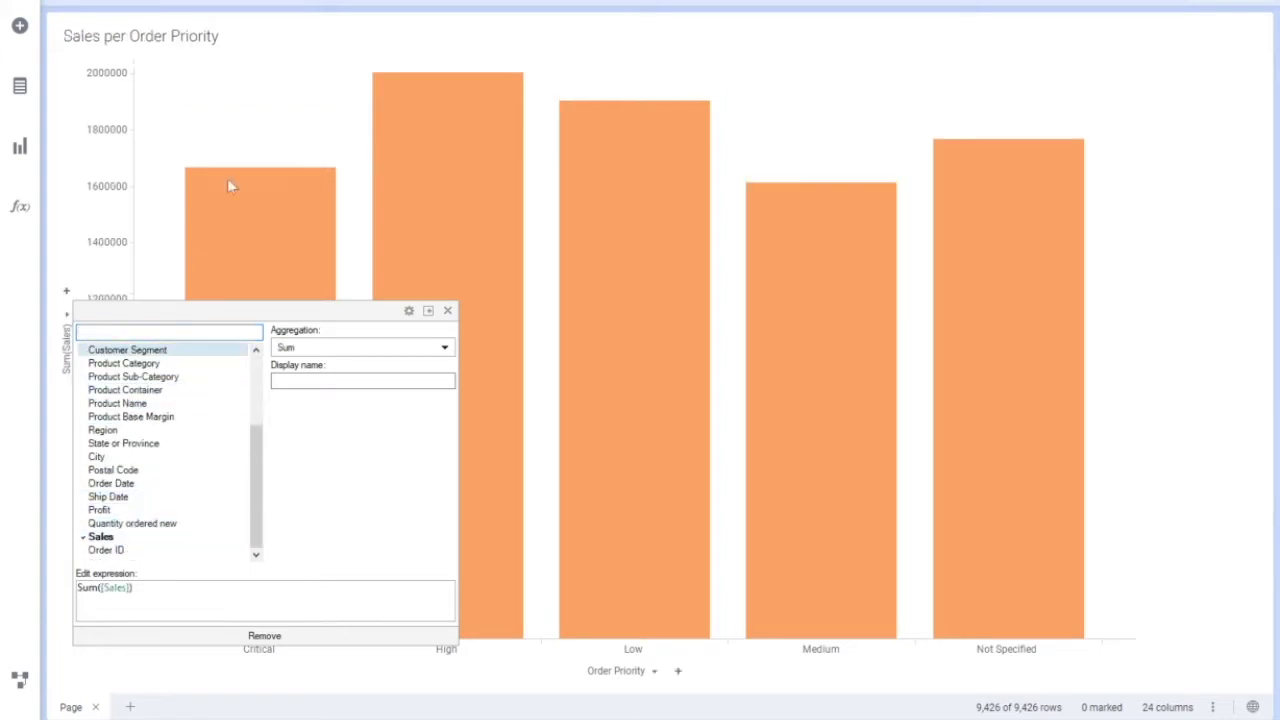
right_click(652, 673)
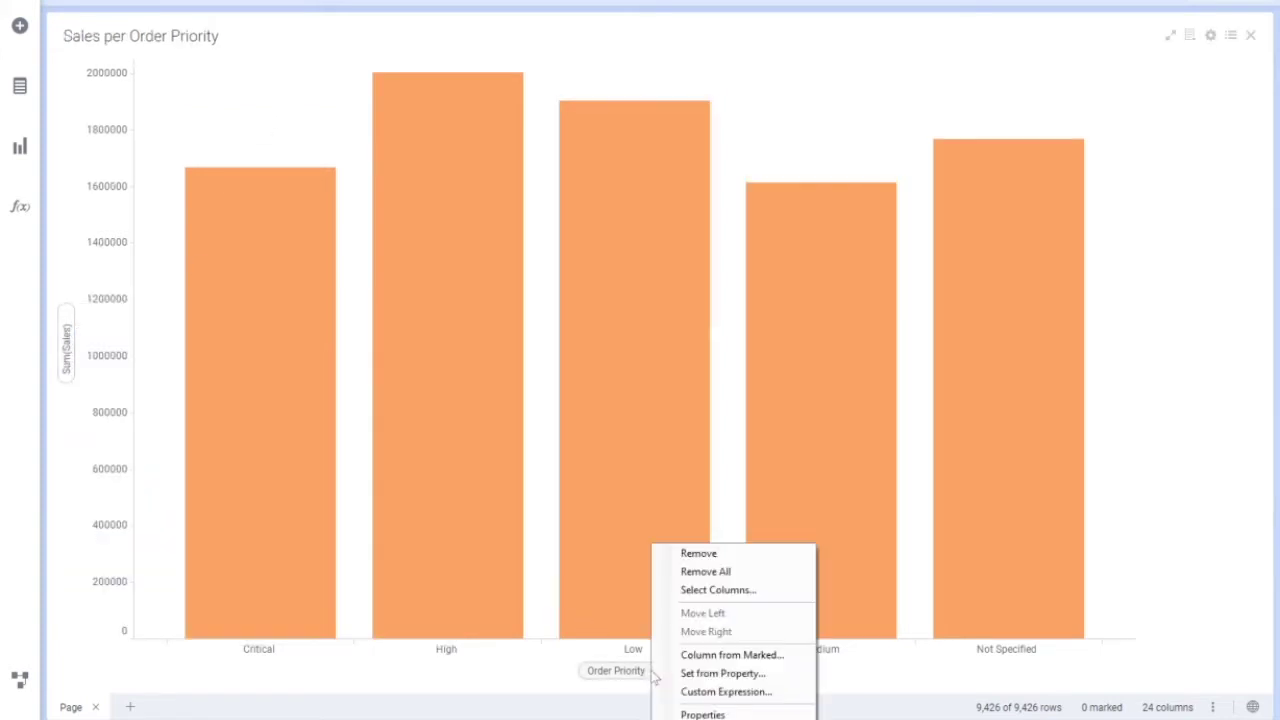
click(726, 691)
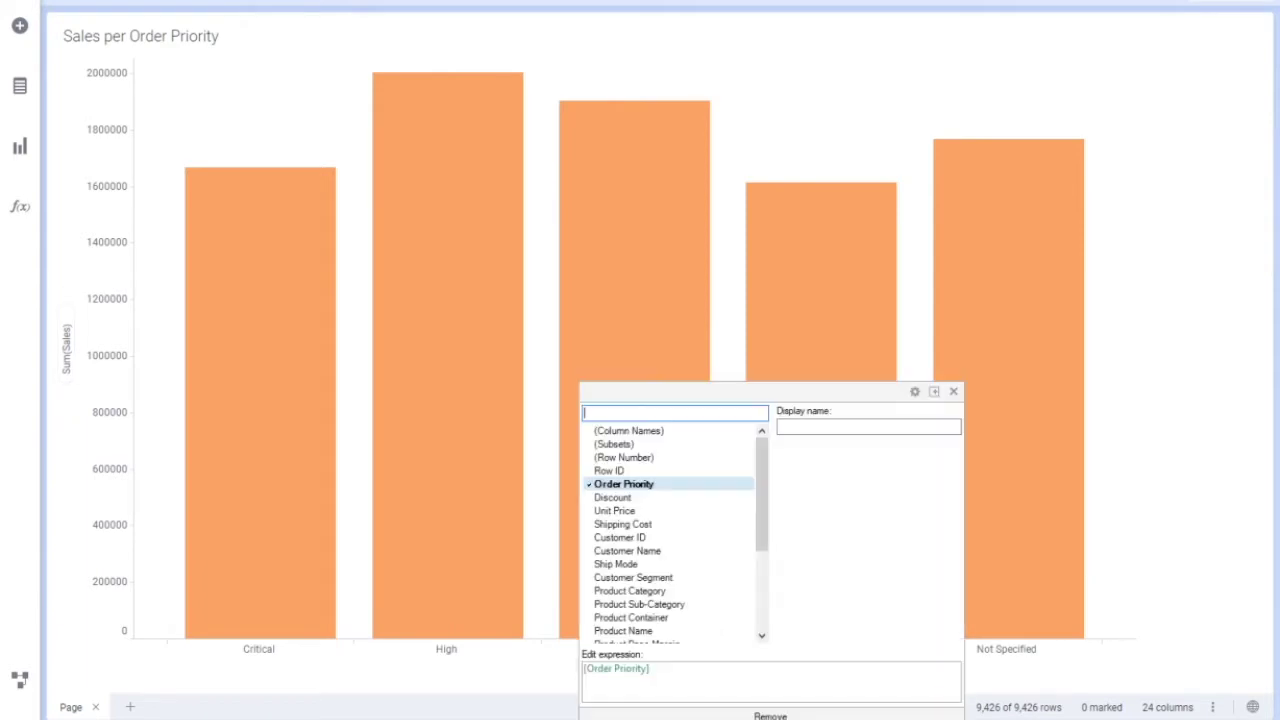
click(530, 677)
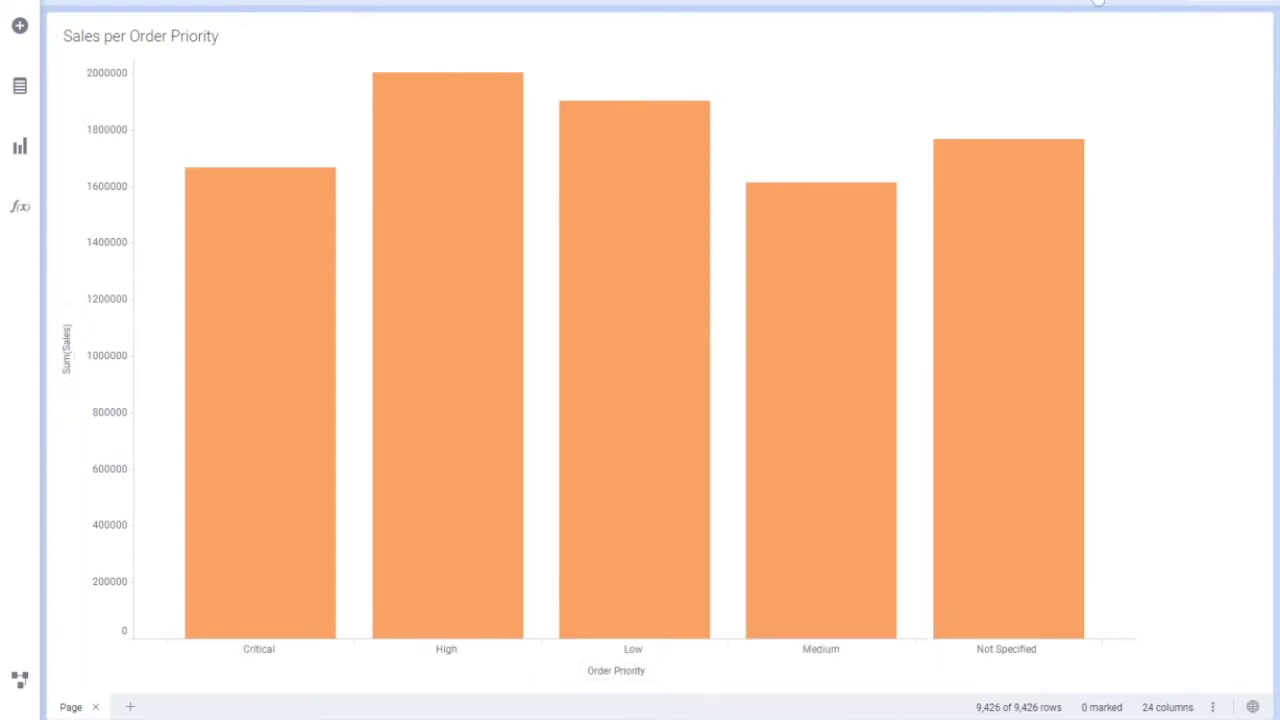
click(1097, 3)
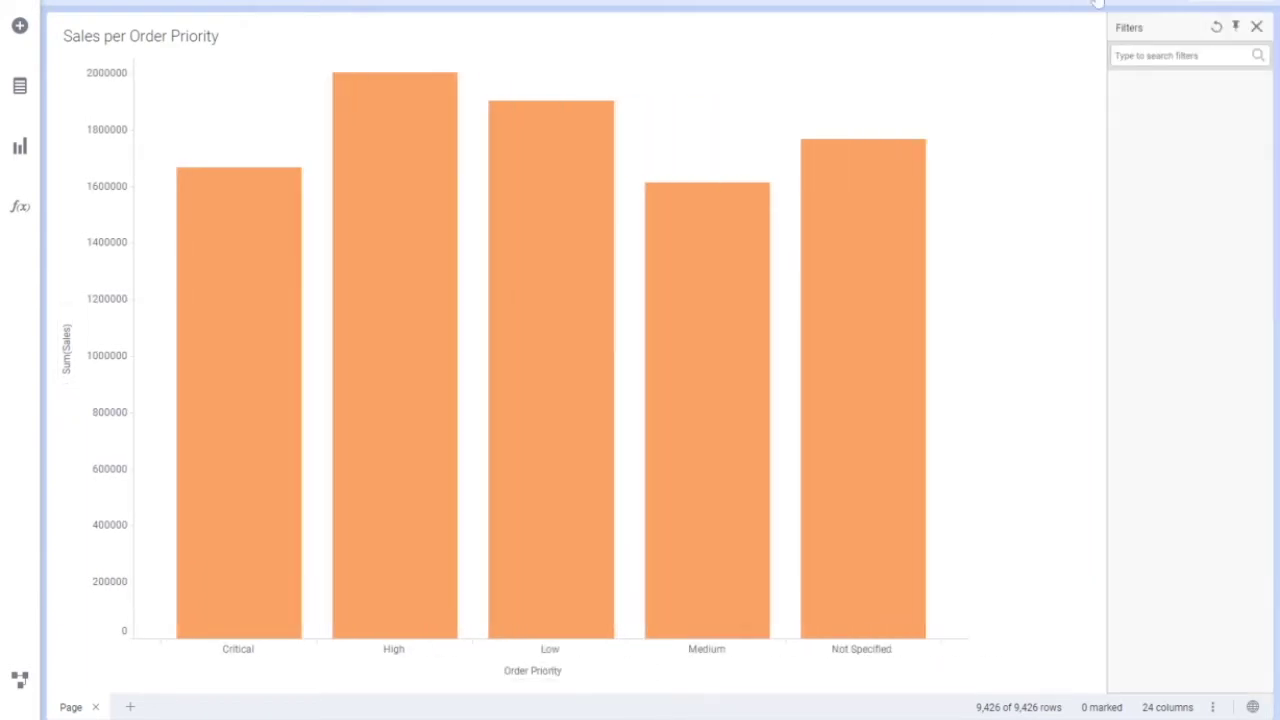
click(1256, 27)
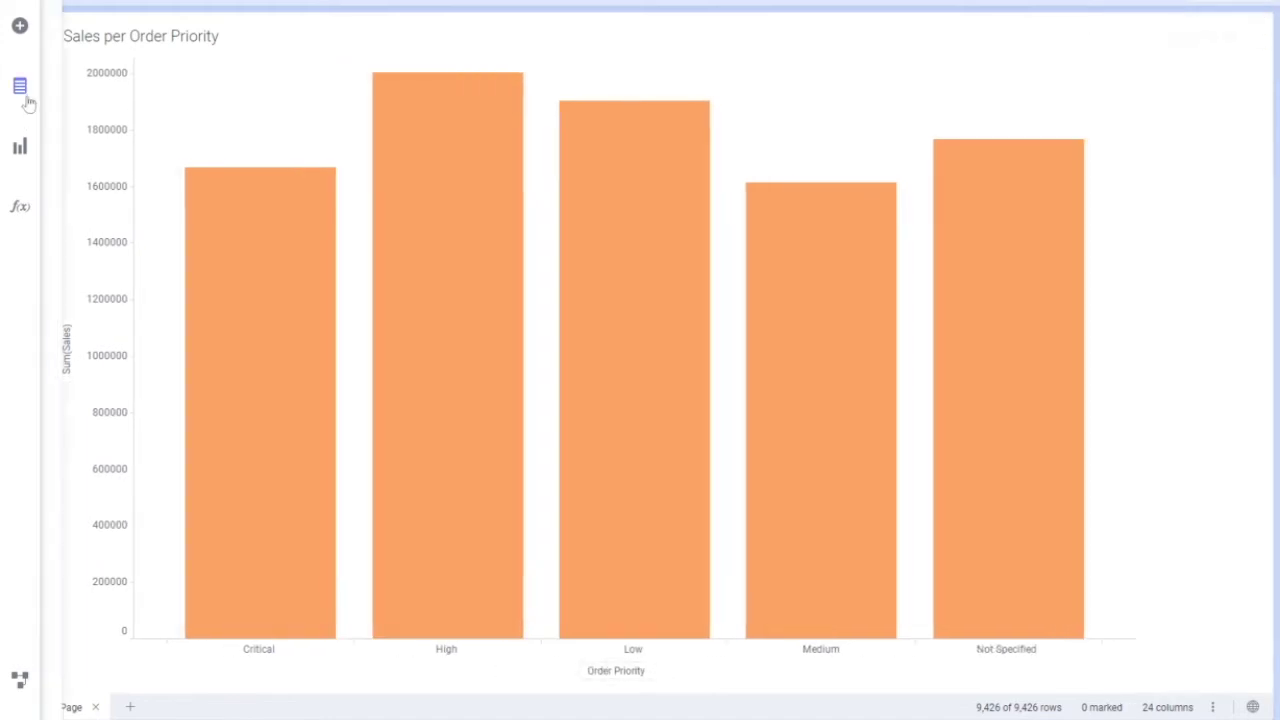
Create a filter for the Region column of the Orders data.
click(27, 98)
scroll(226, 220, down, 3)
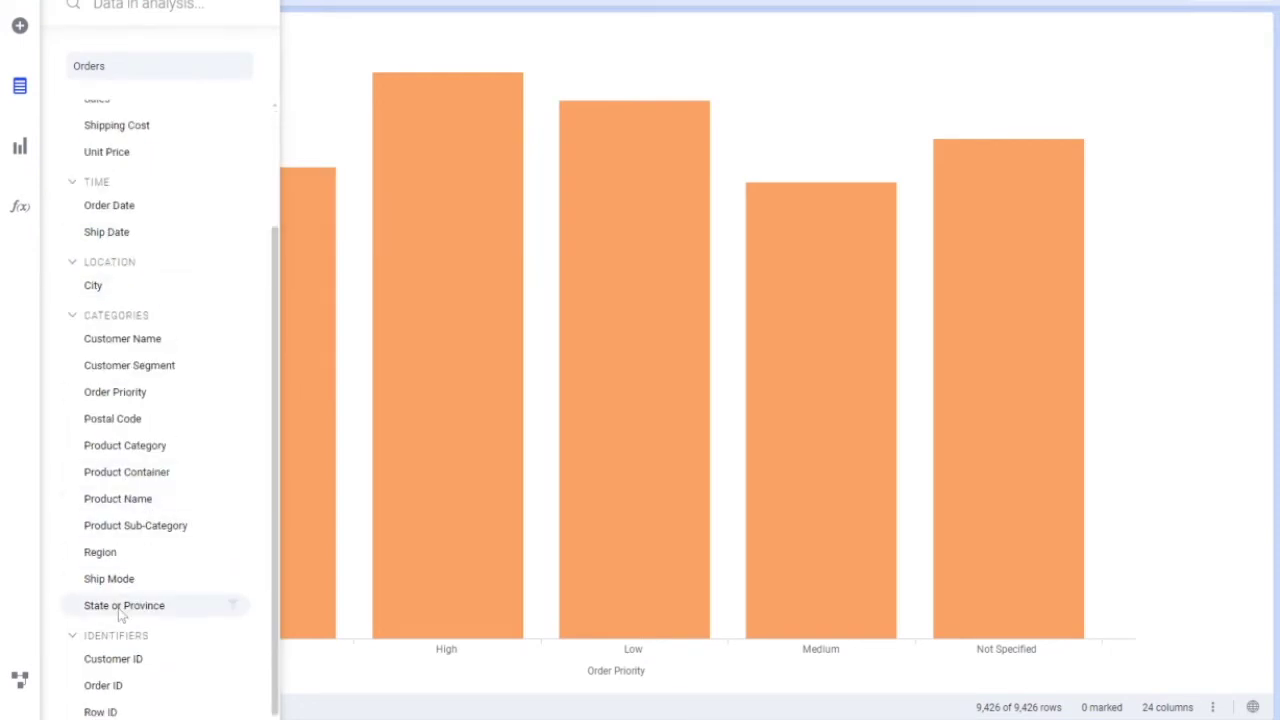
scroll(153, 302, up, 3)
scroll(151, 302, down, 3)
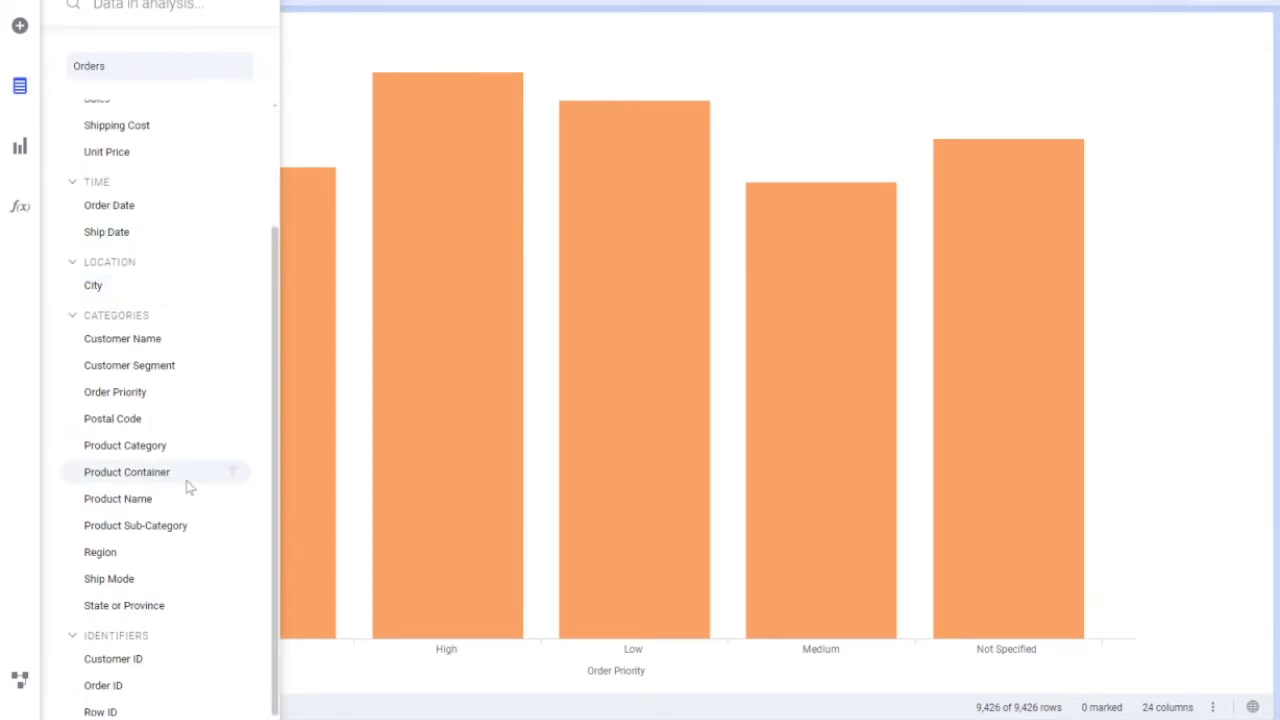
right_click(118, 552)
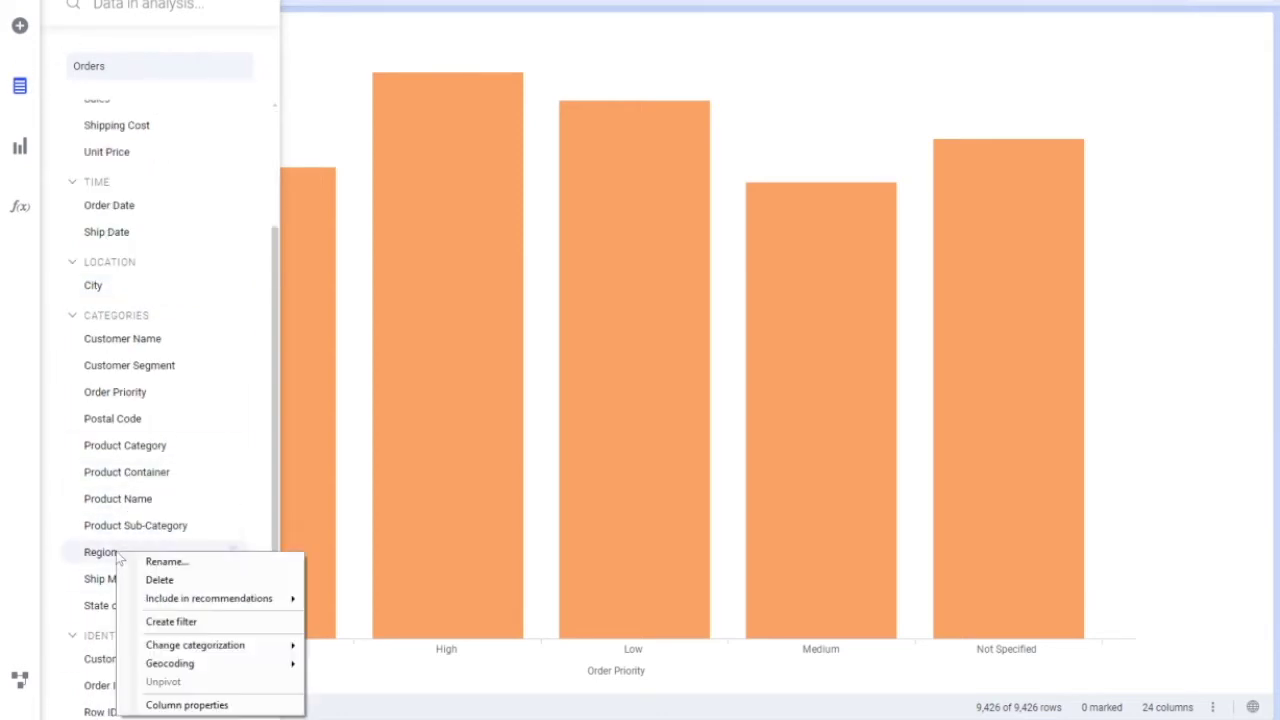
click(199, 623)
click(1011, 29)
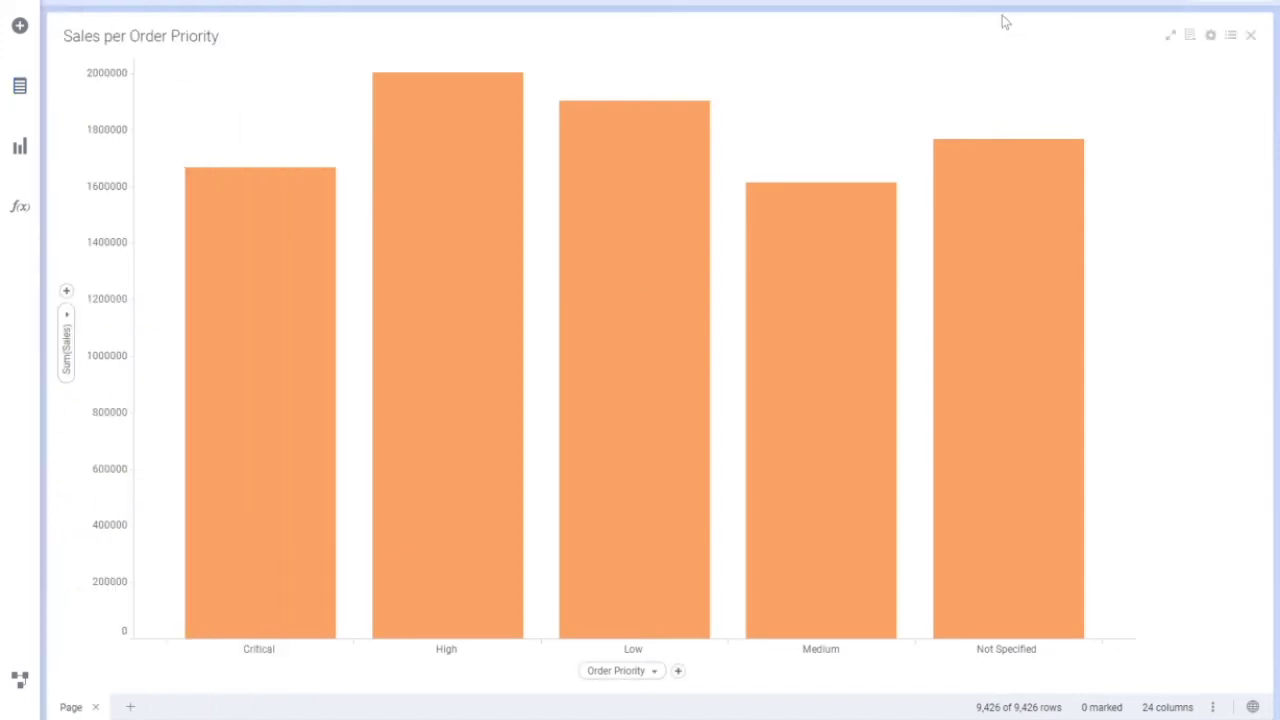
Use the Region filter to replace Order Priority with Region on the bar chart's category axis.
click(1098, 7)
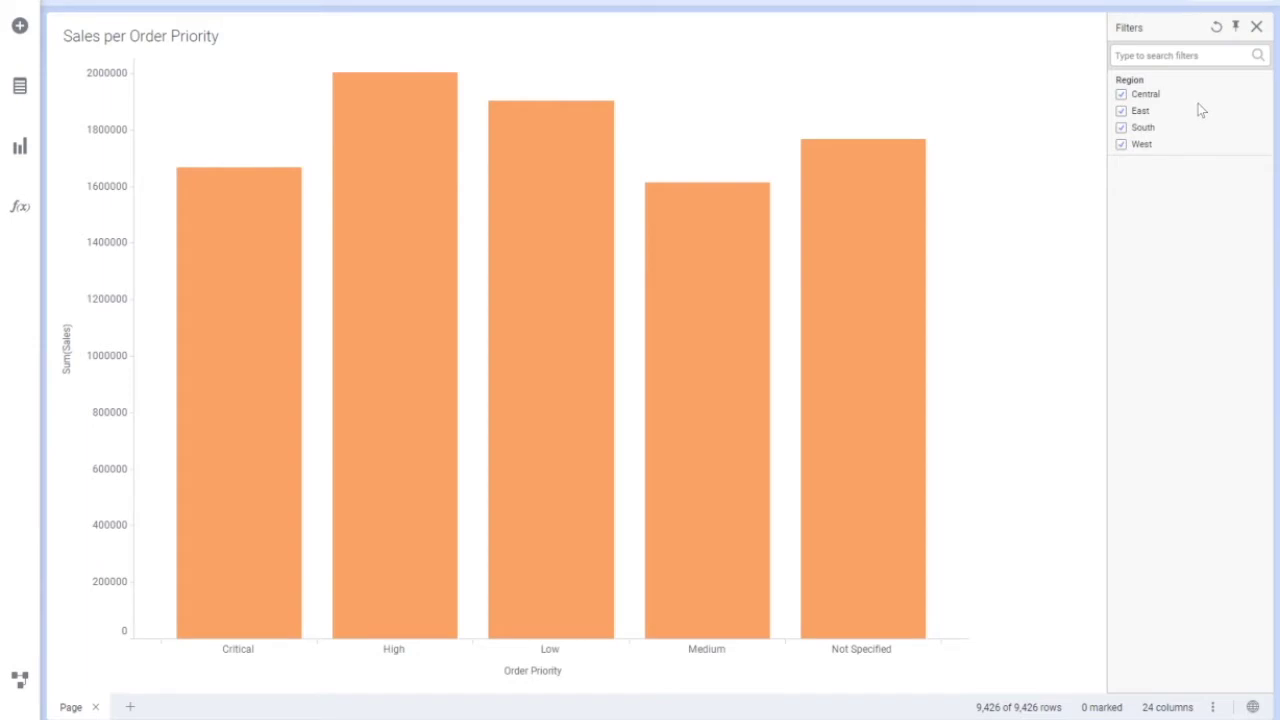
drag(1130, 80, 525, 667)
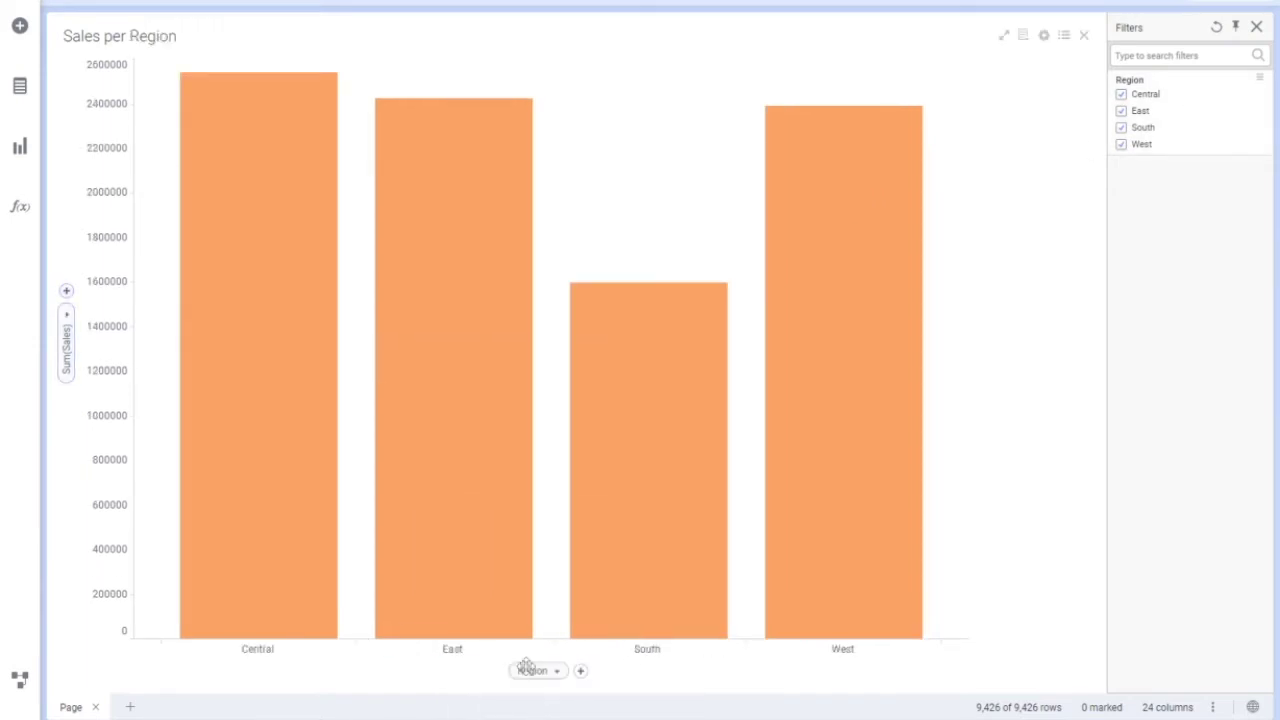
click(1257, 28)
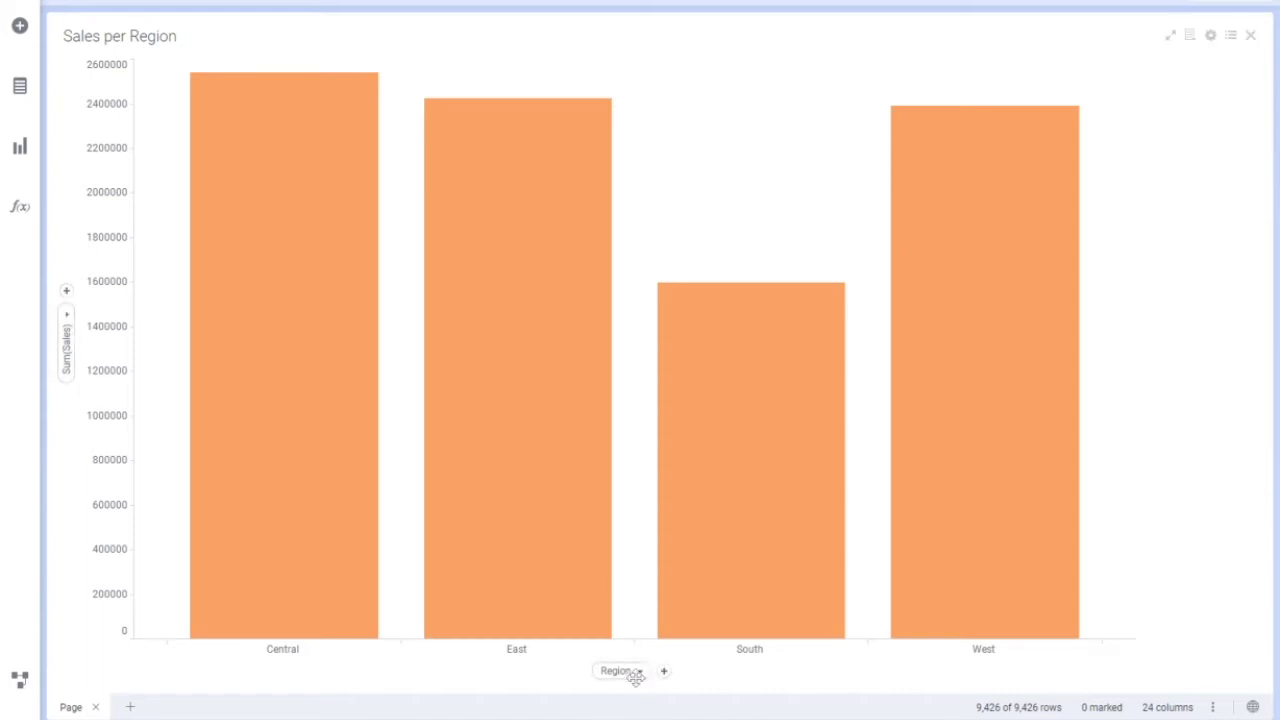
Show labels for all bars in the Sales per Region chart.
mouse_move(1035, 110)
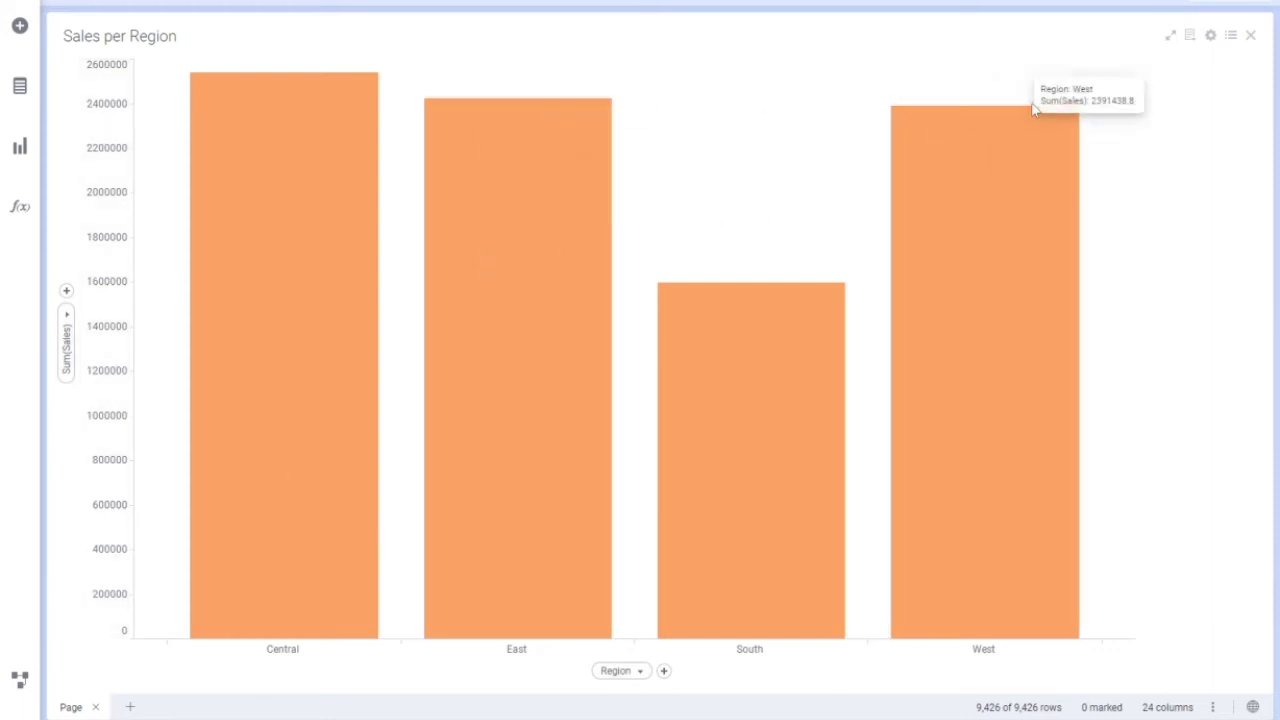
click(1210, 35)
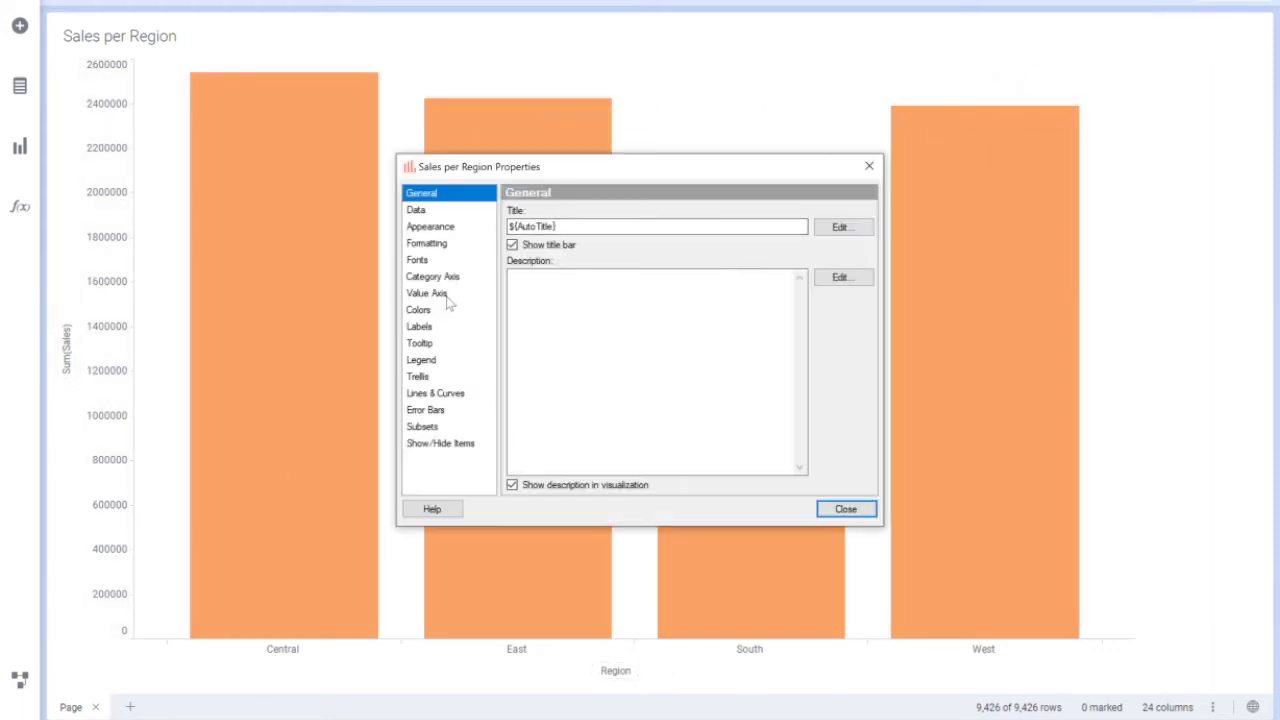
click(432, 330)
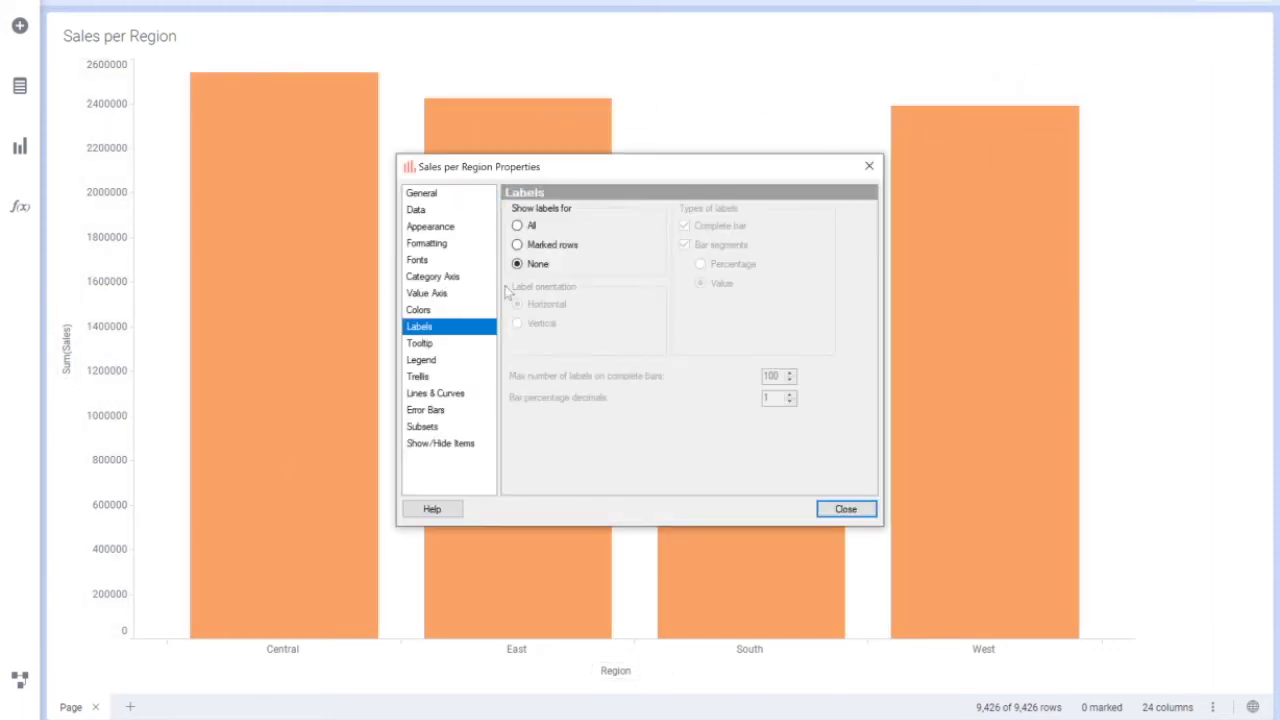
click(517, 226)
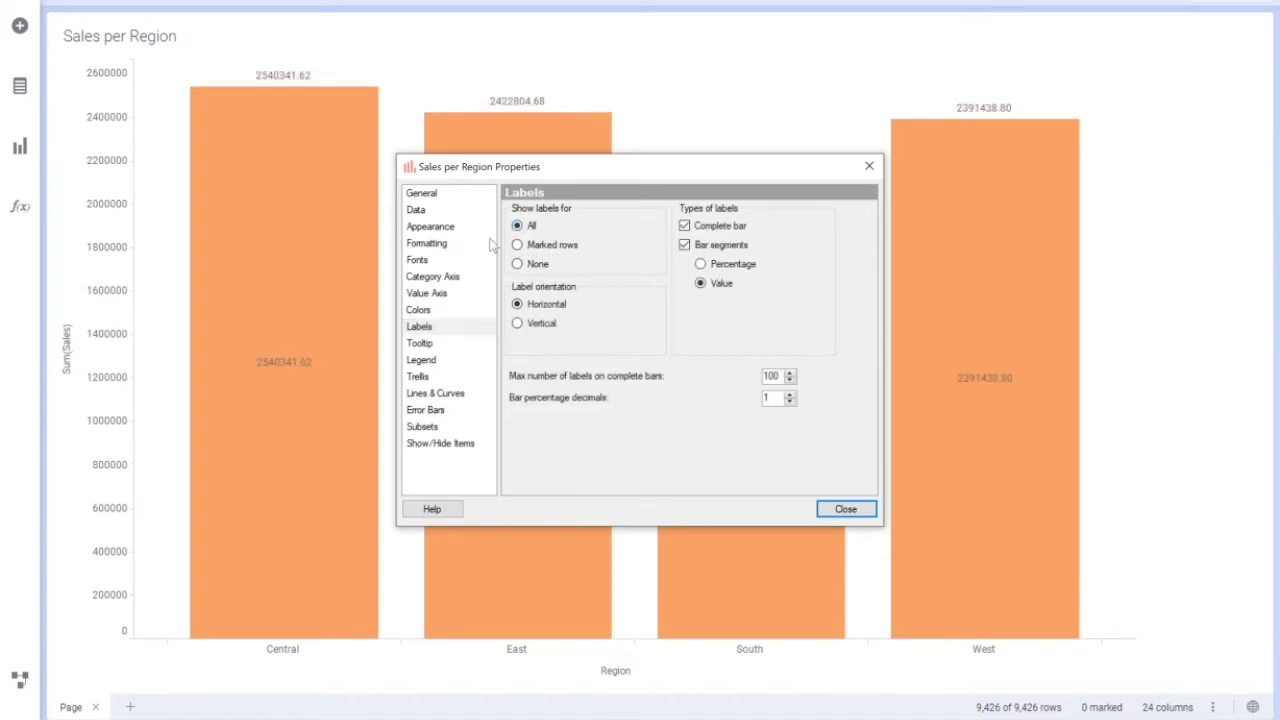
Format the Sum(Sales) value axis as Number in short number format with 2 decimals.
click(436, 245)
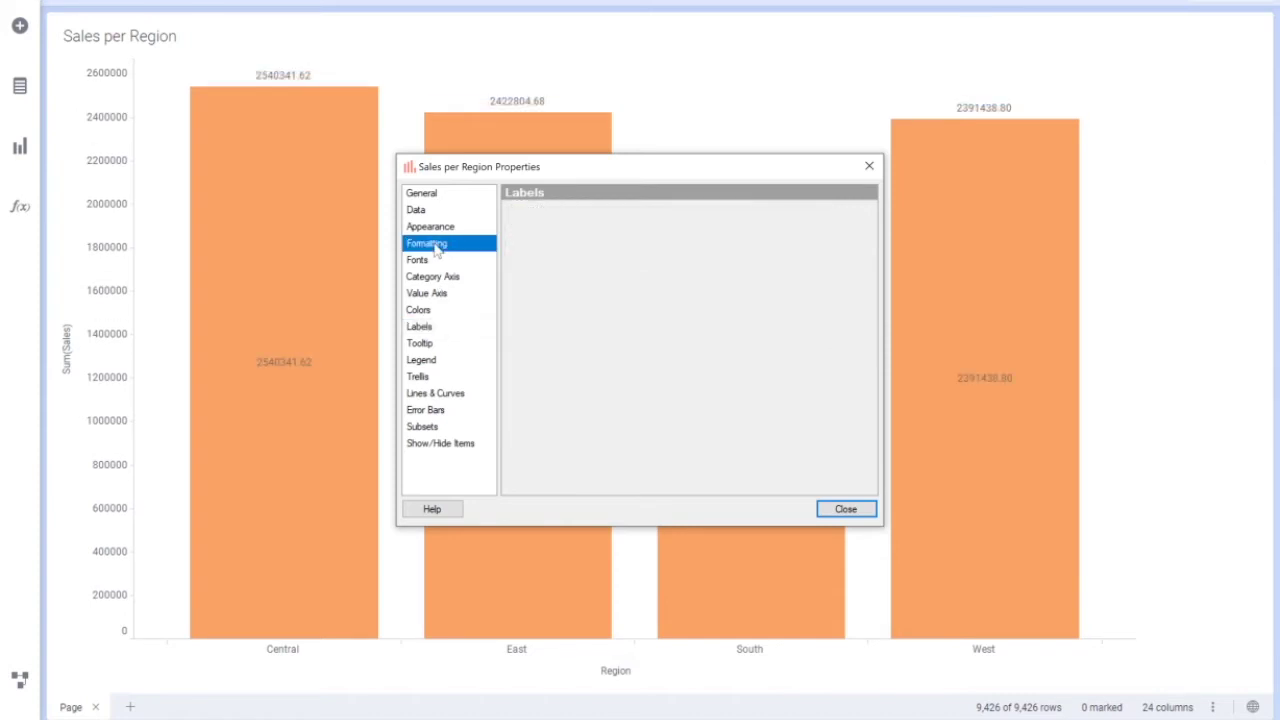
click(580, 253)
click(535, 367)
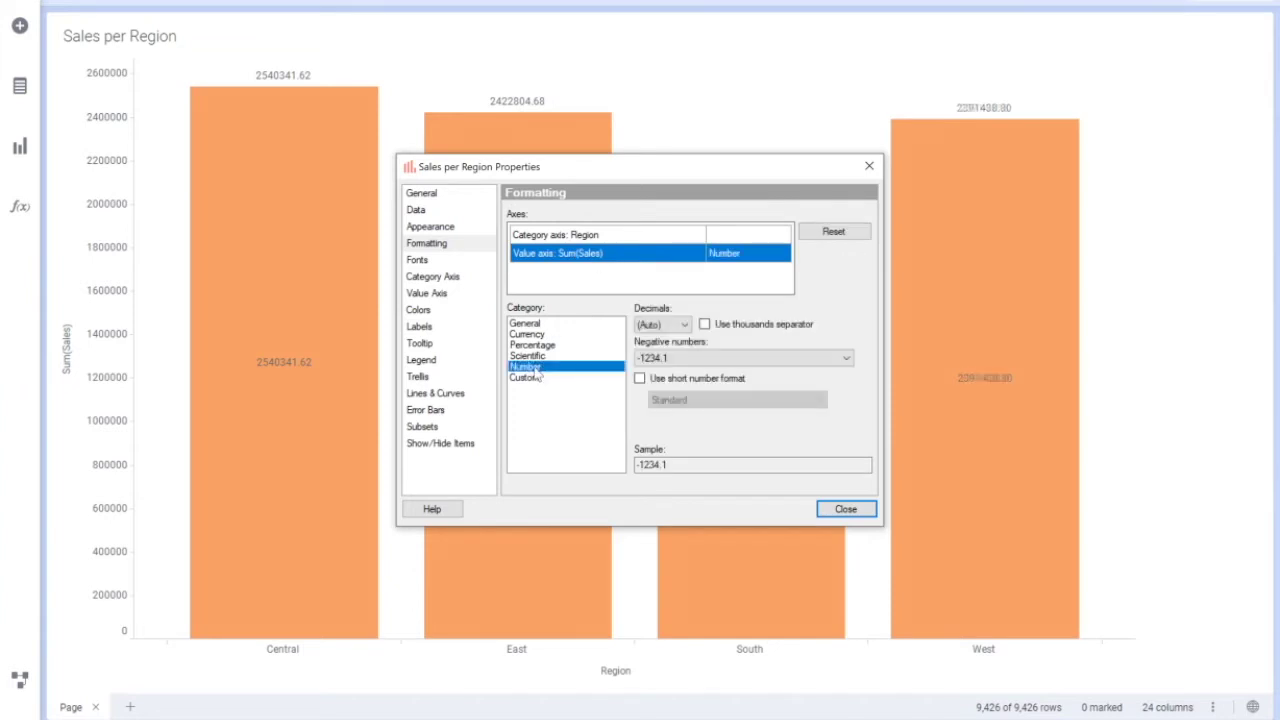
click(640, 379)
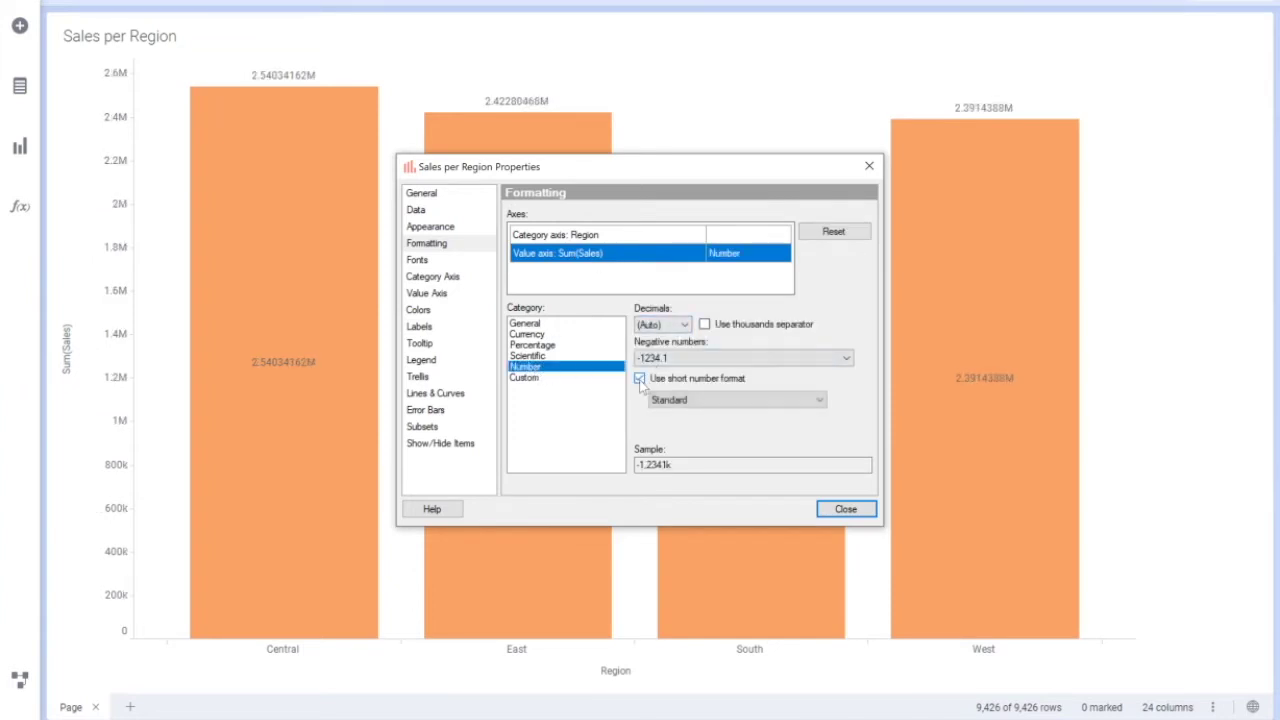
click(682, 326)
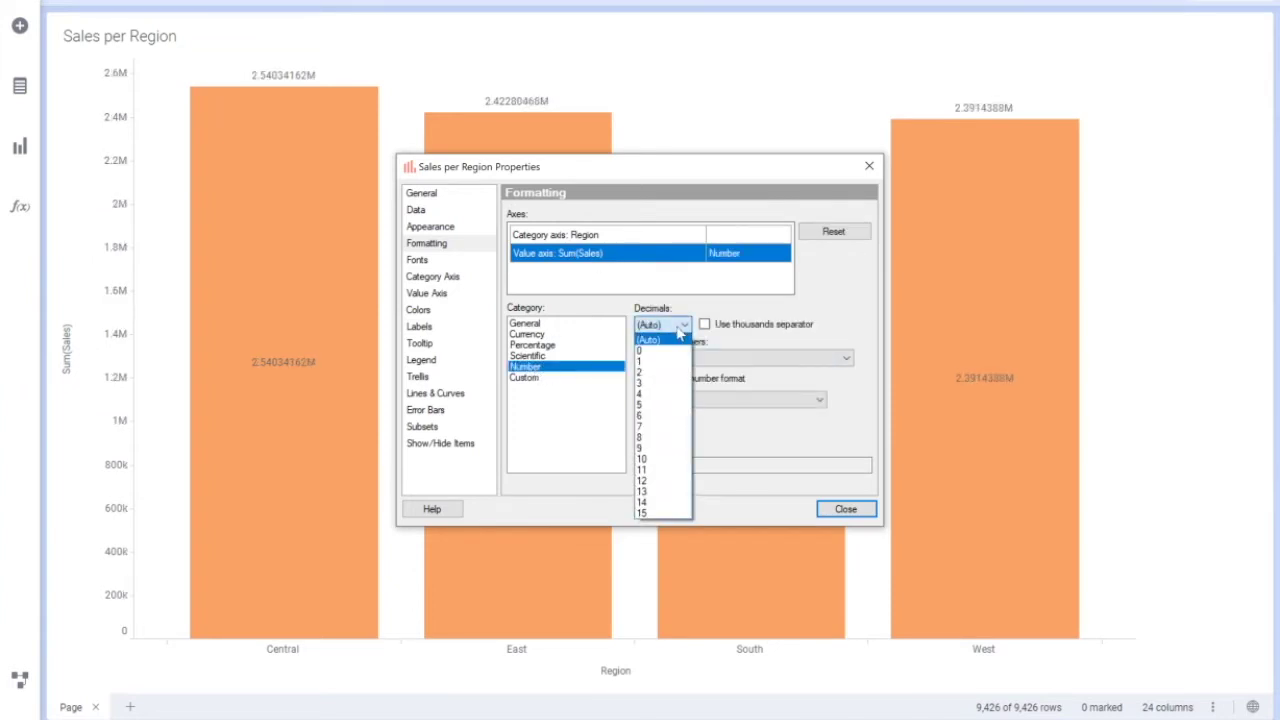
click(657, 374)
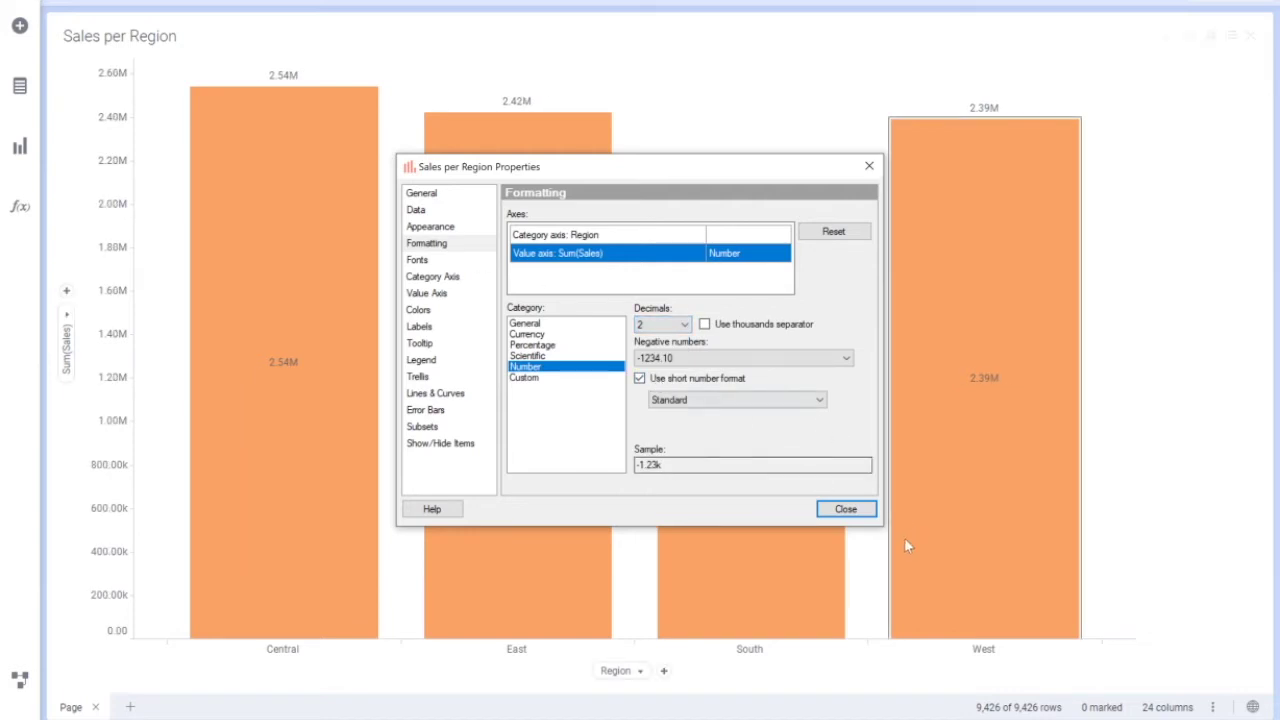
click(843, 509)
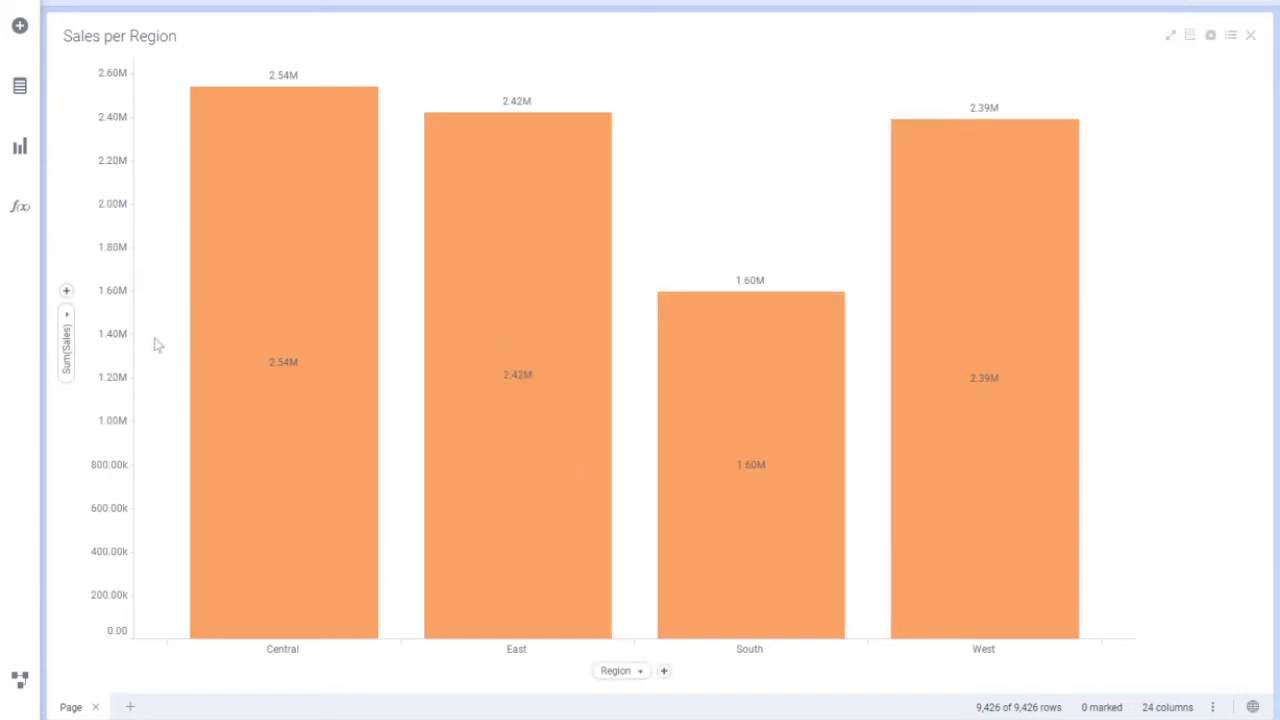
Preview the Sales per Region chart in viewing mode and return to editing mode.
mouse_move(606, 258)
click(1230, 8)
click(1227, 18)
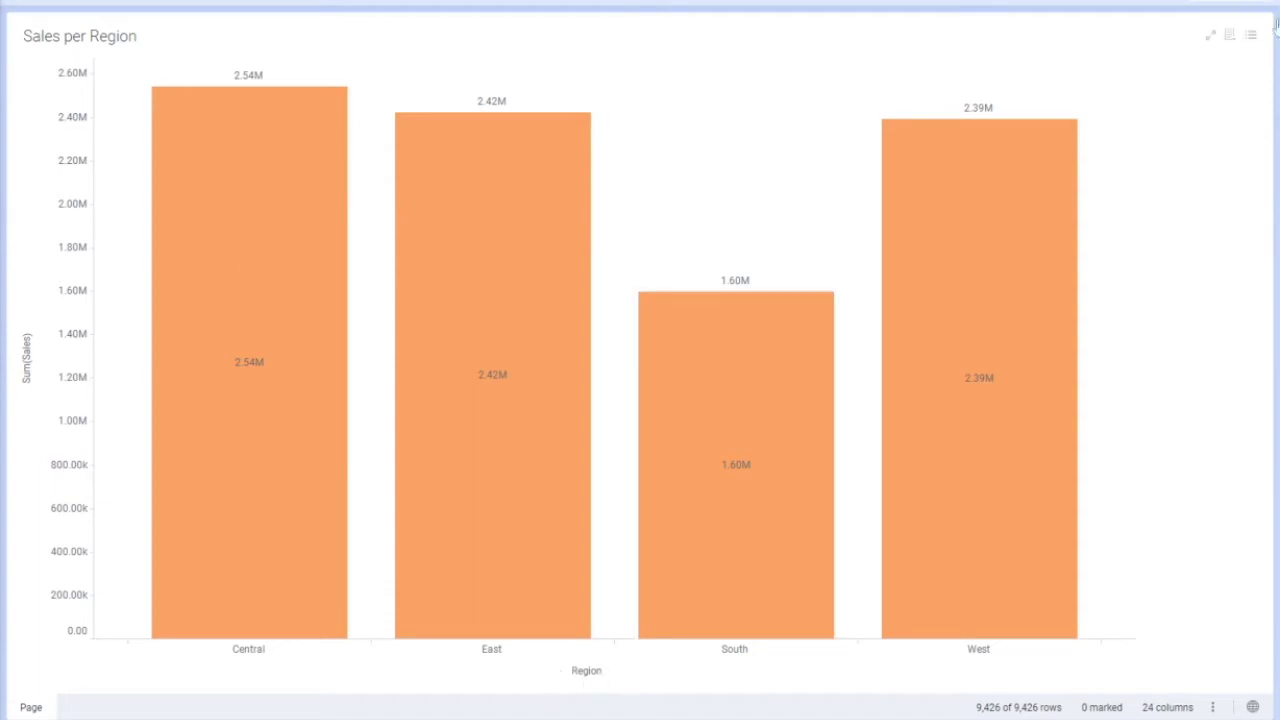
click(1236, 5)
click(1225, 46)
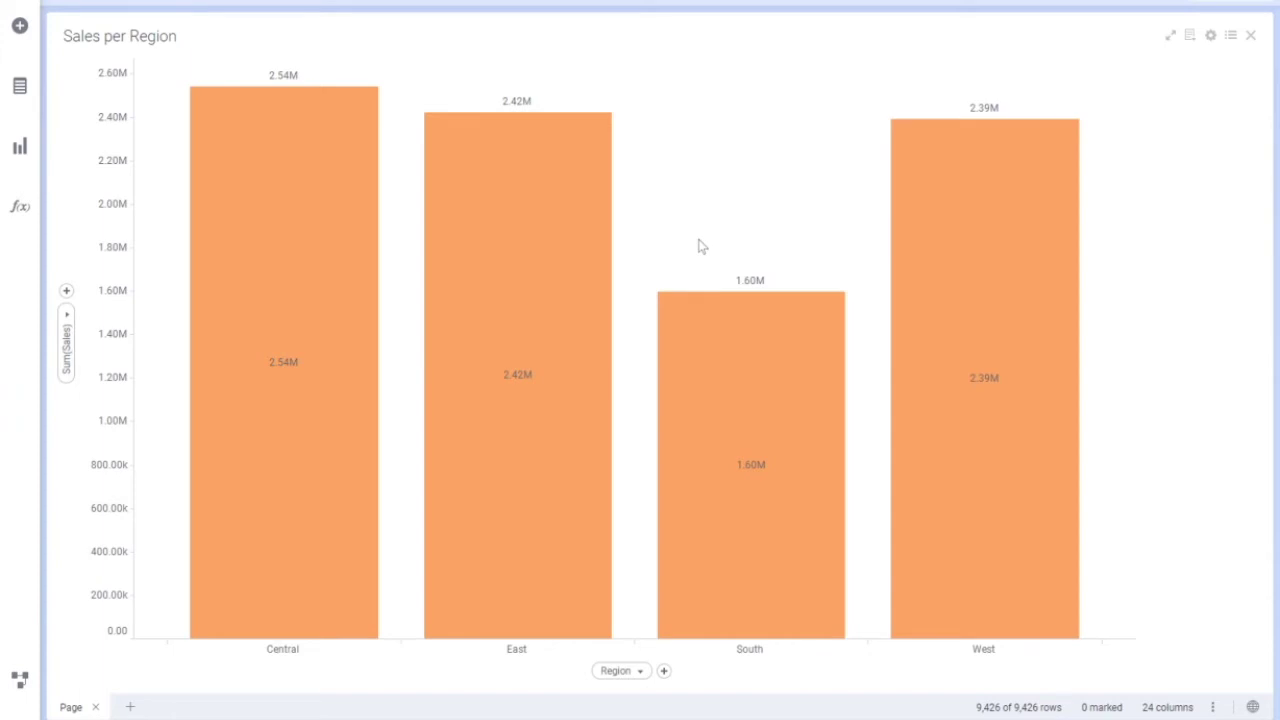
click(64, 313)
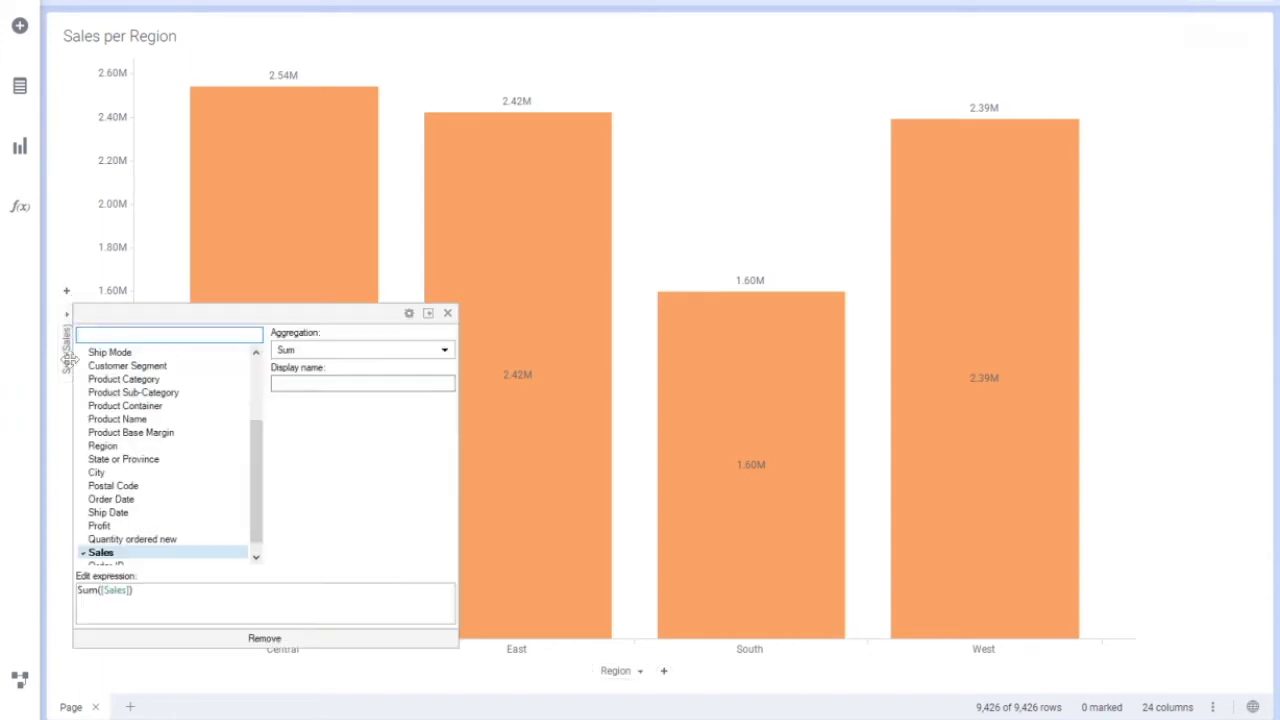
click(729, 206)
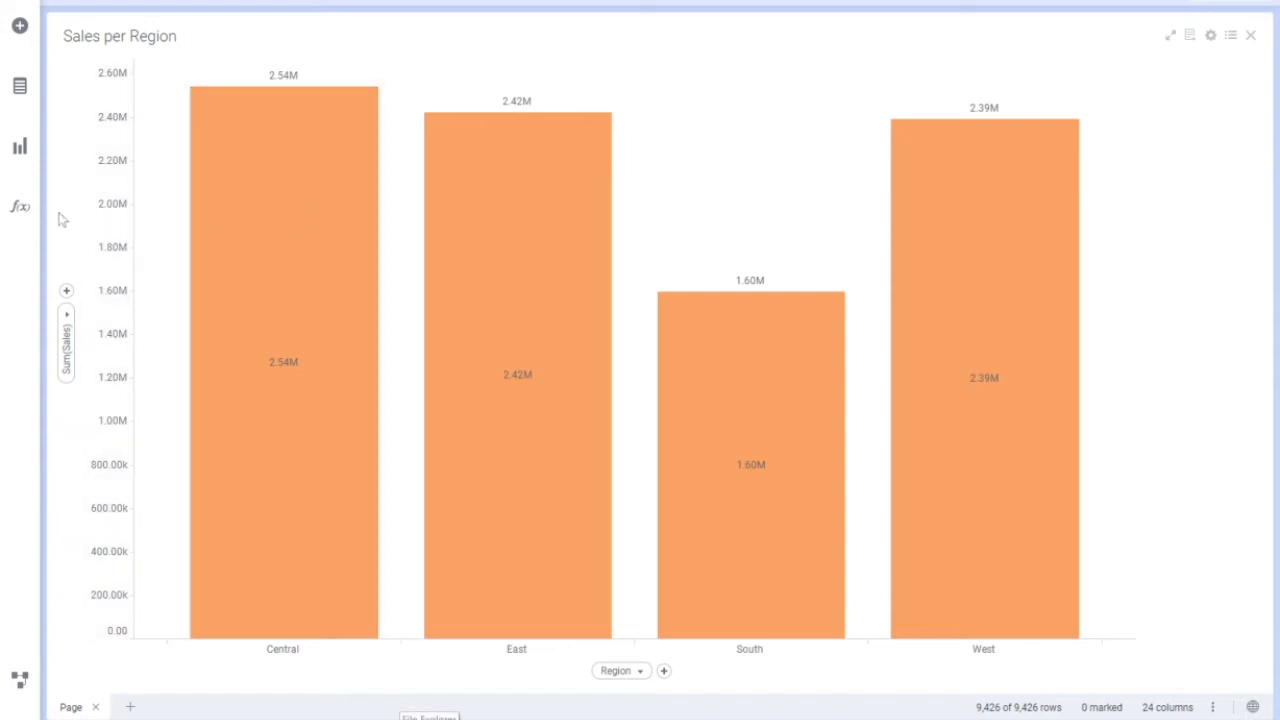
mouse_move(428, 310)
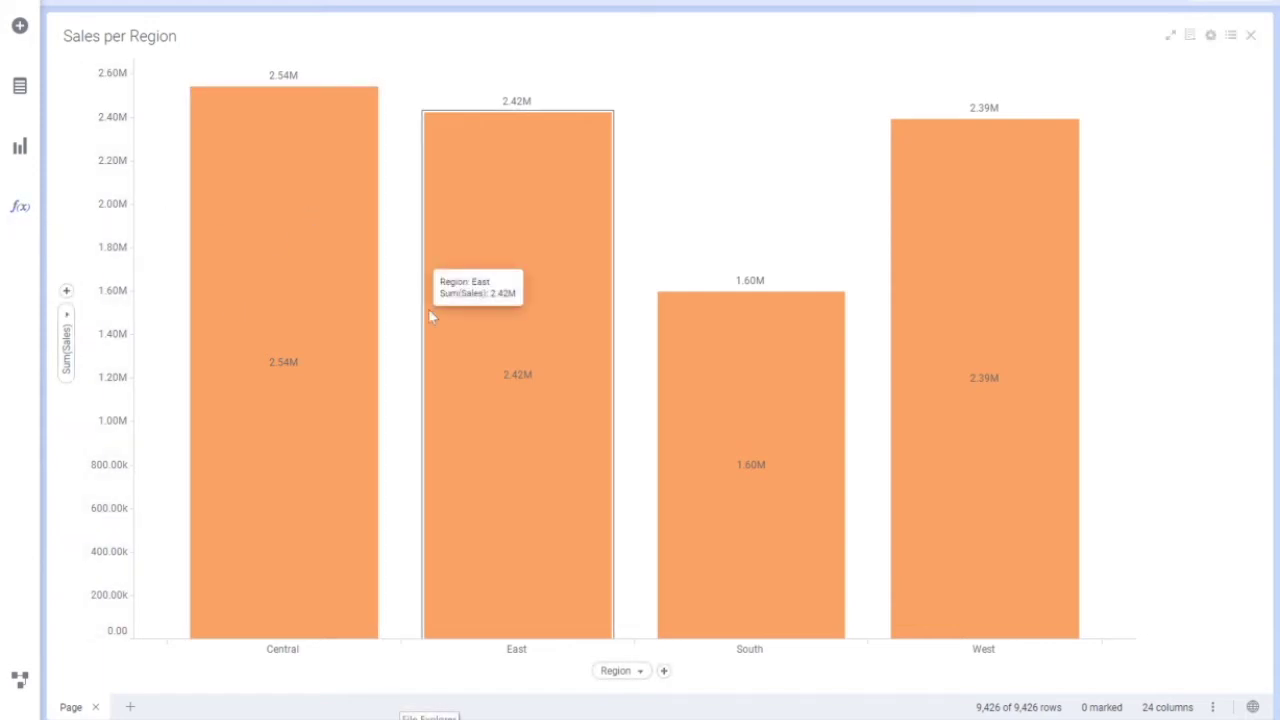
Add a text area to the page and place it as a short strip above the Sales per Region chart.
click(18, 150)
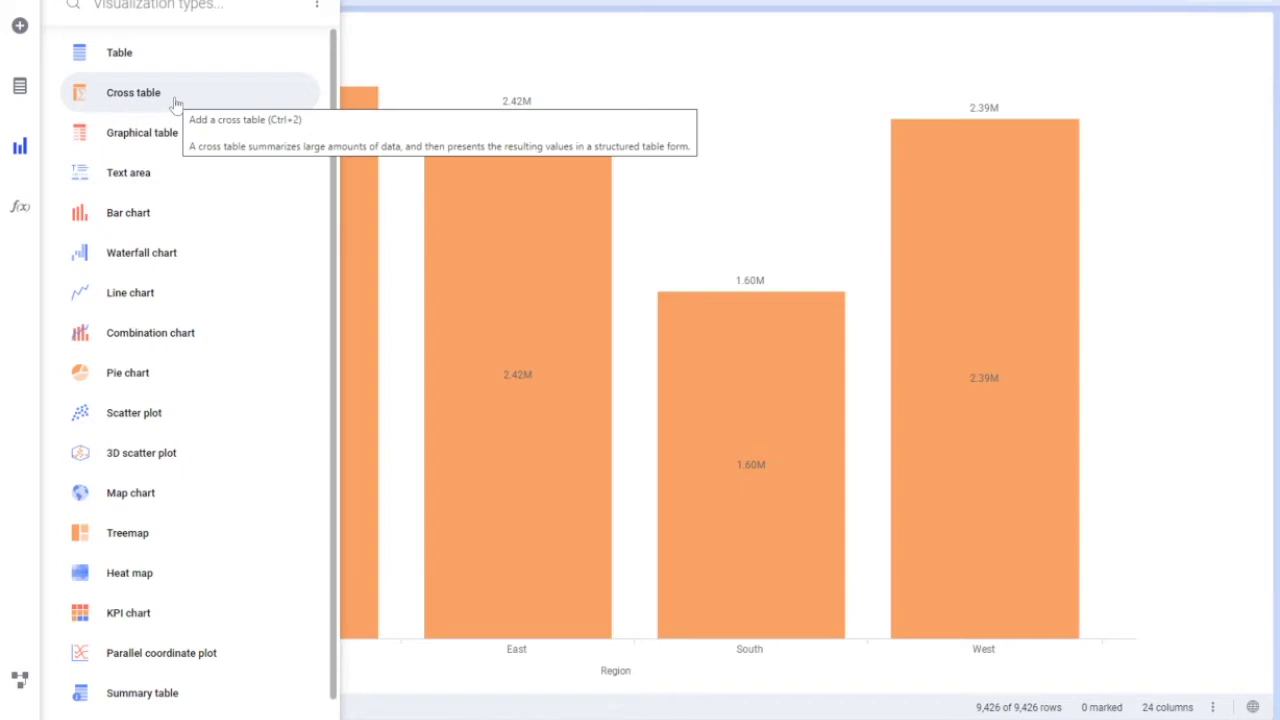
click(700, 173)
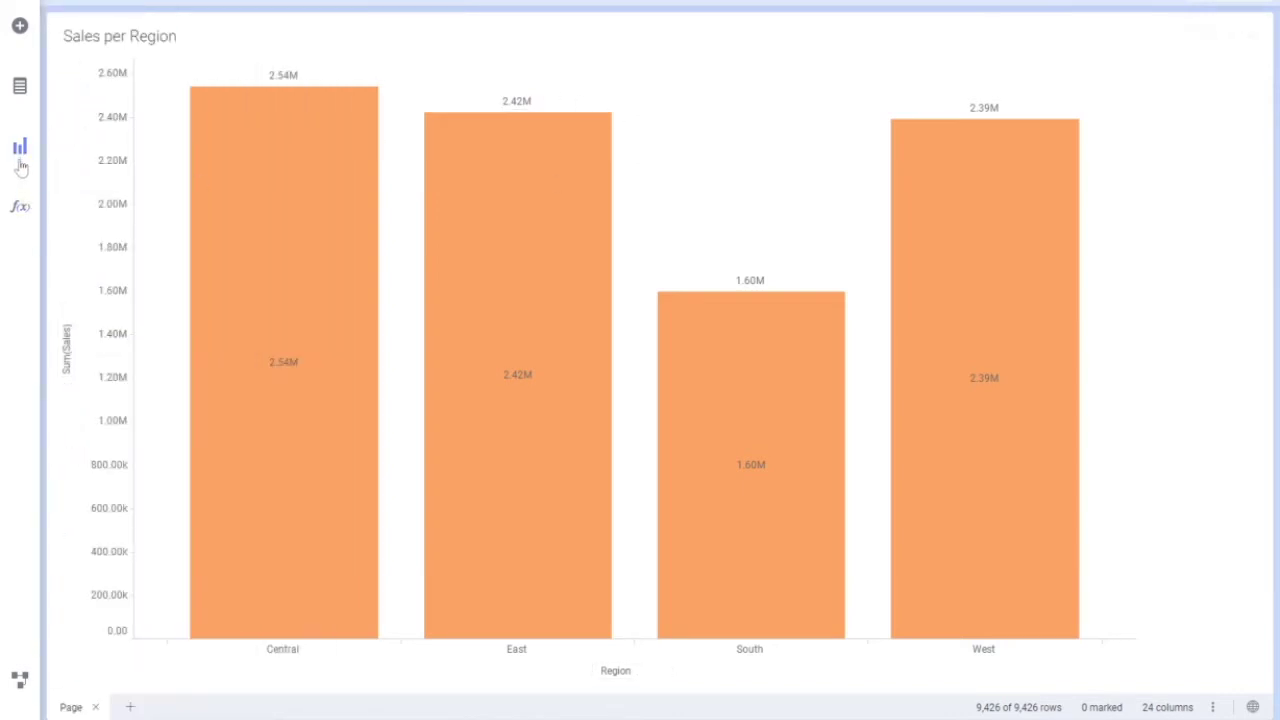
key(ctrl+shift+x)
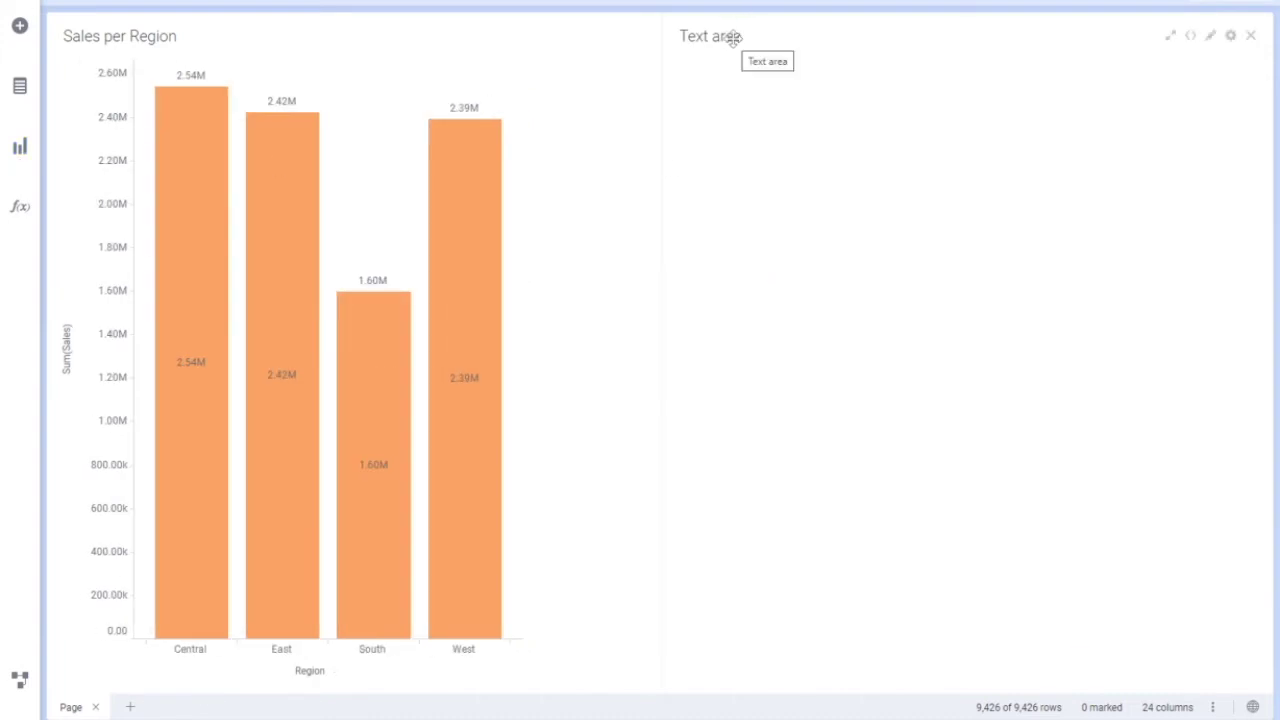
drag(733, 37, 346, 63)
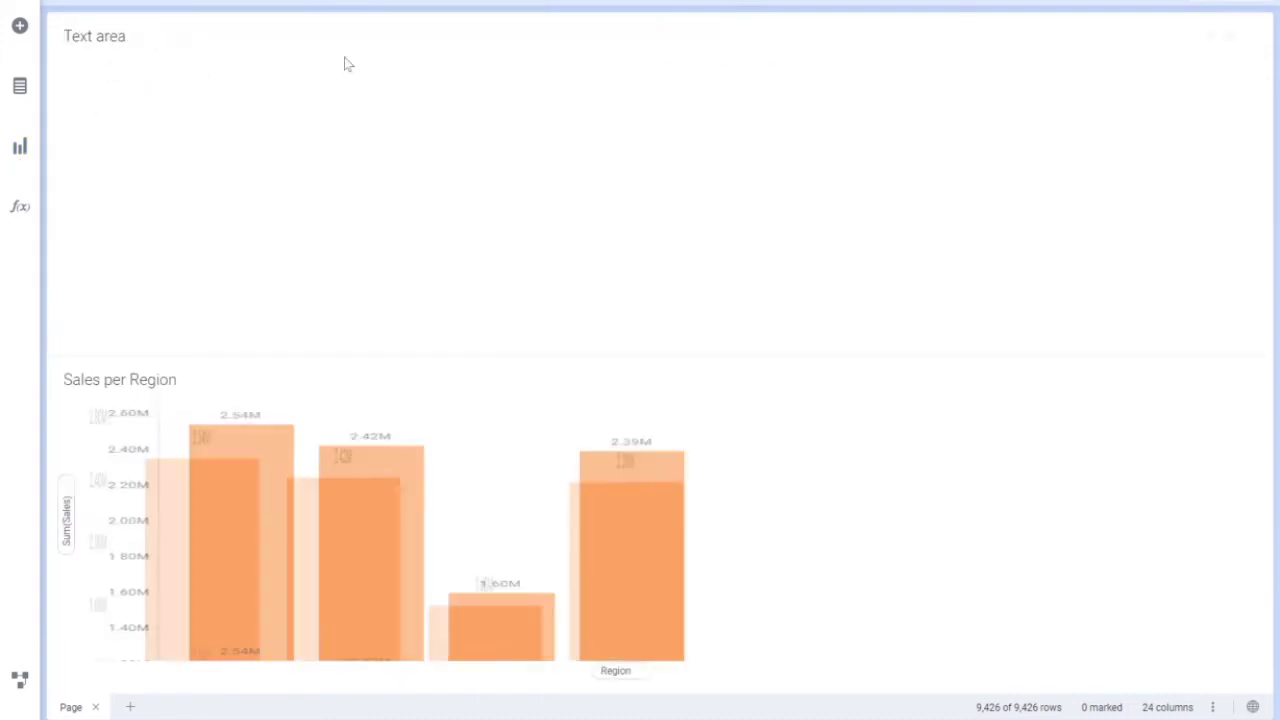
drag(417, 354, 434, 139)
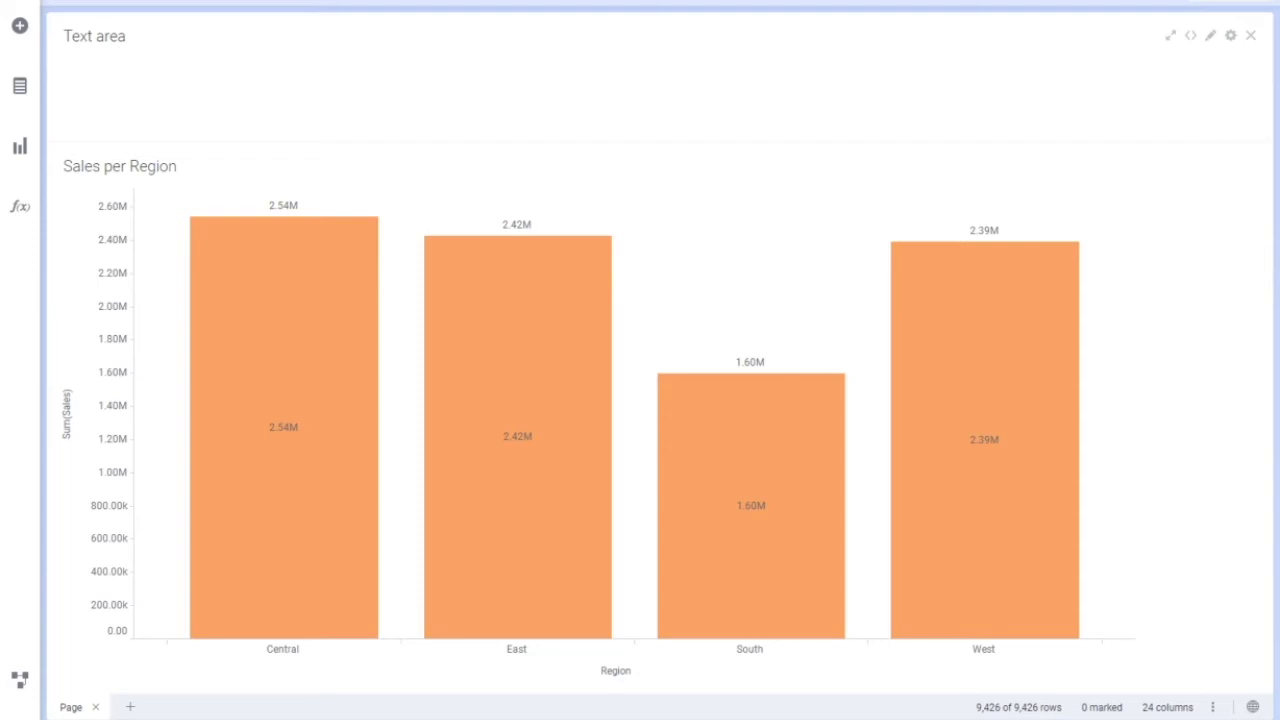
View the text area's editing options and its text editor, and close the editor without entering anything.
right_click(318, 75)
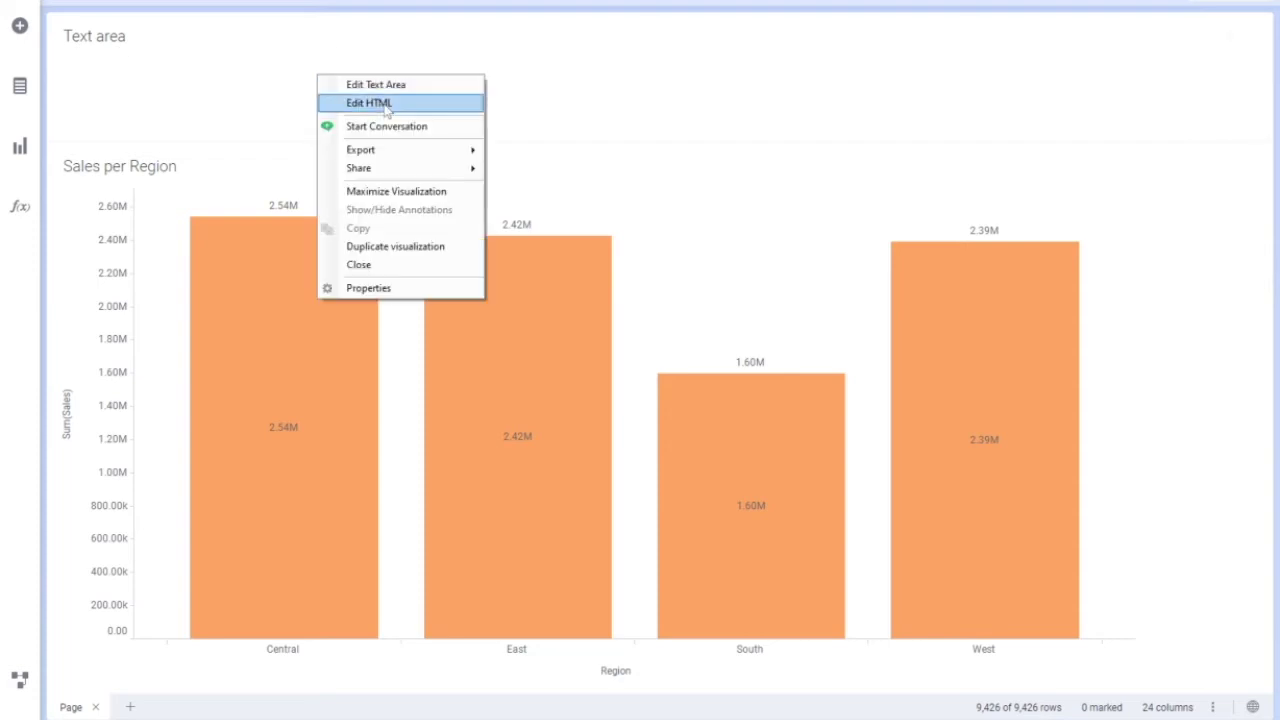
click(548, 90)
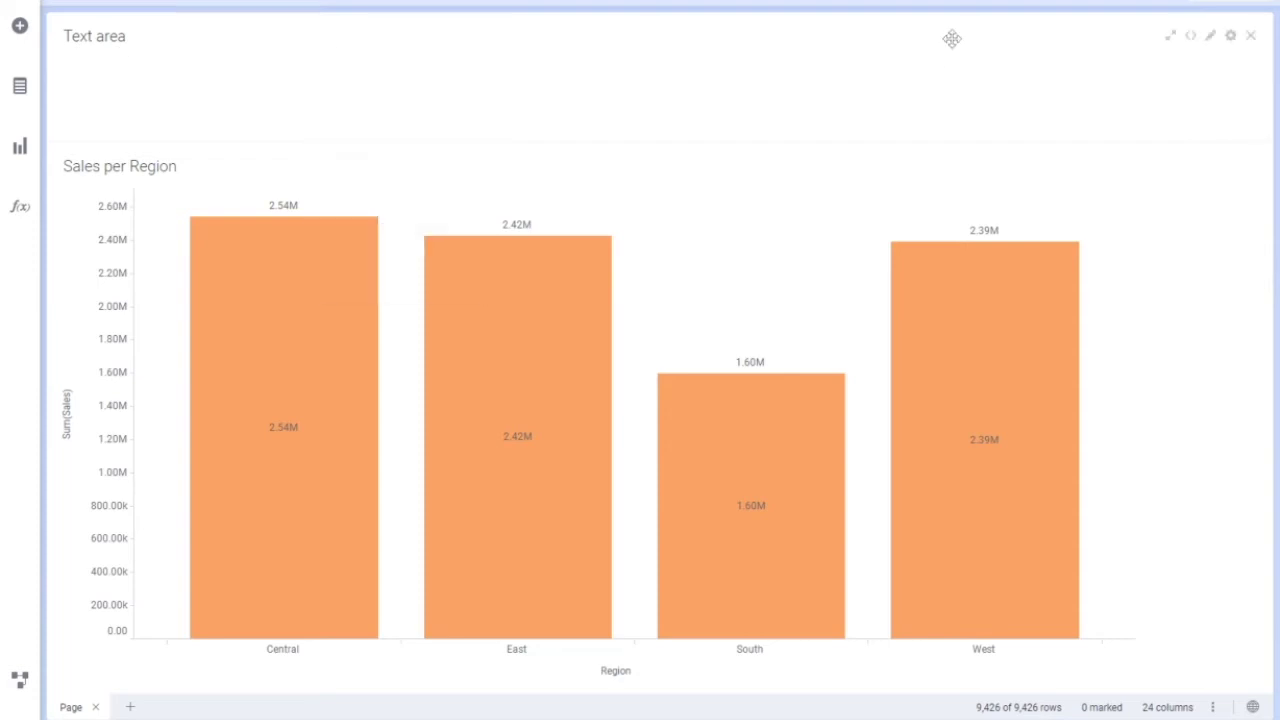
click(1211, 38)
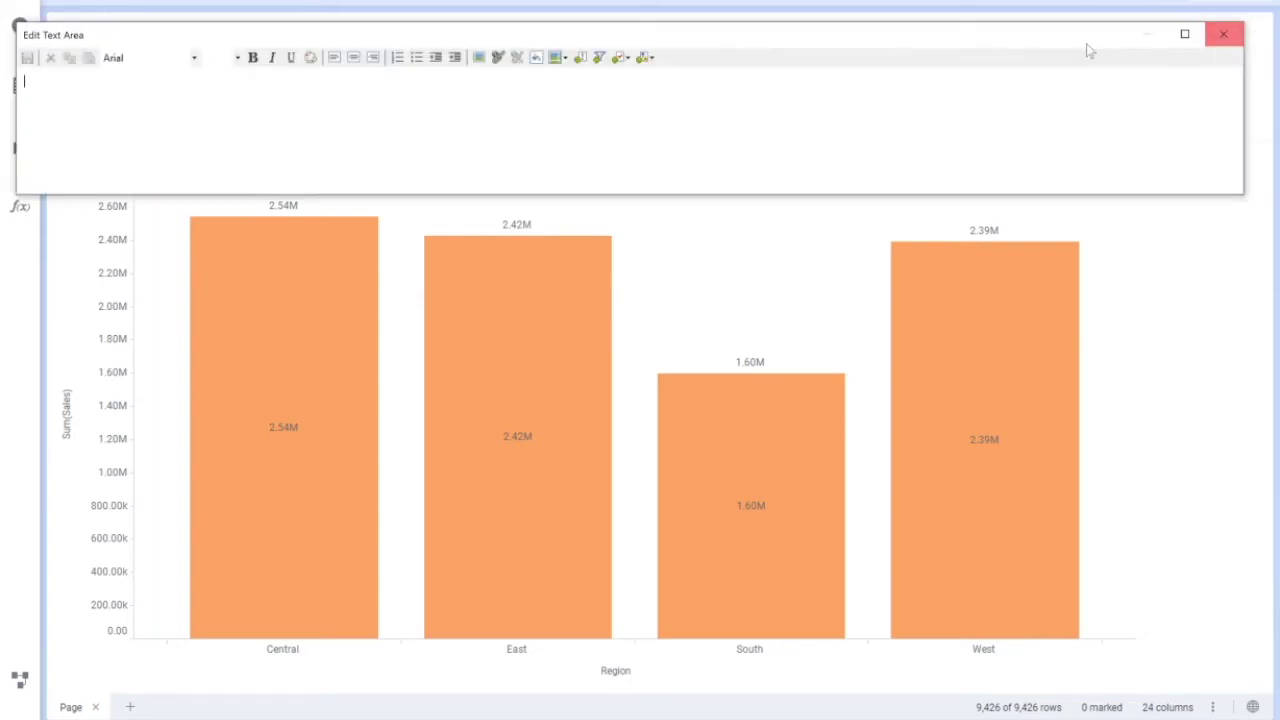
key(Escape)
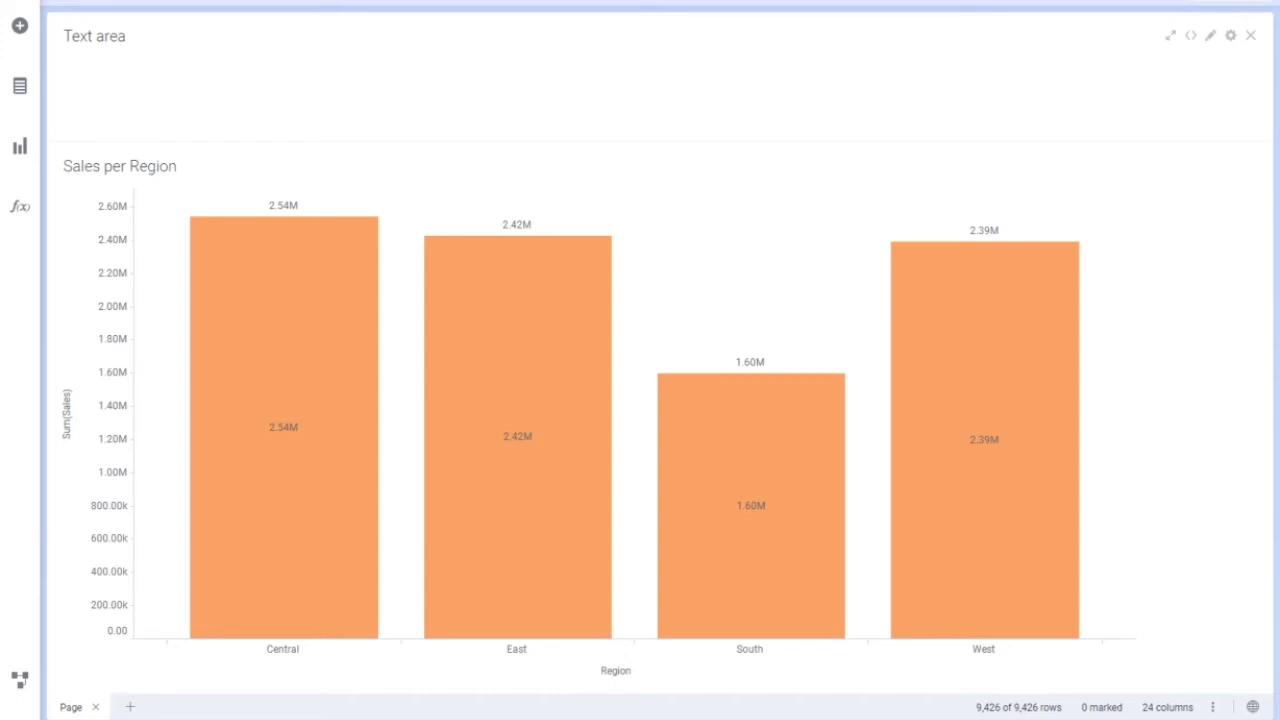
Examine the text area's HTML editor and its Insert JavaScript dialog, and close both without changes.
right_click(481, 85)
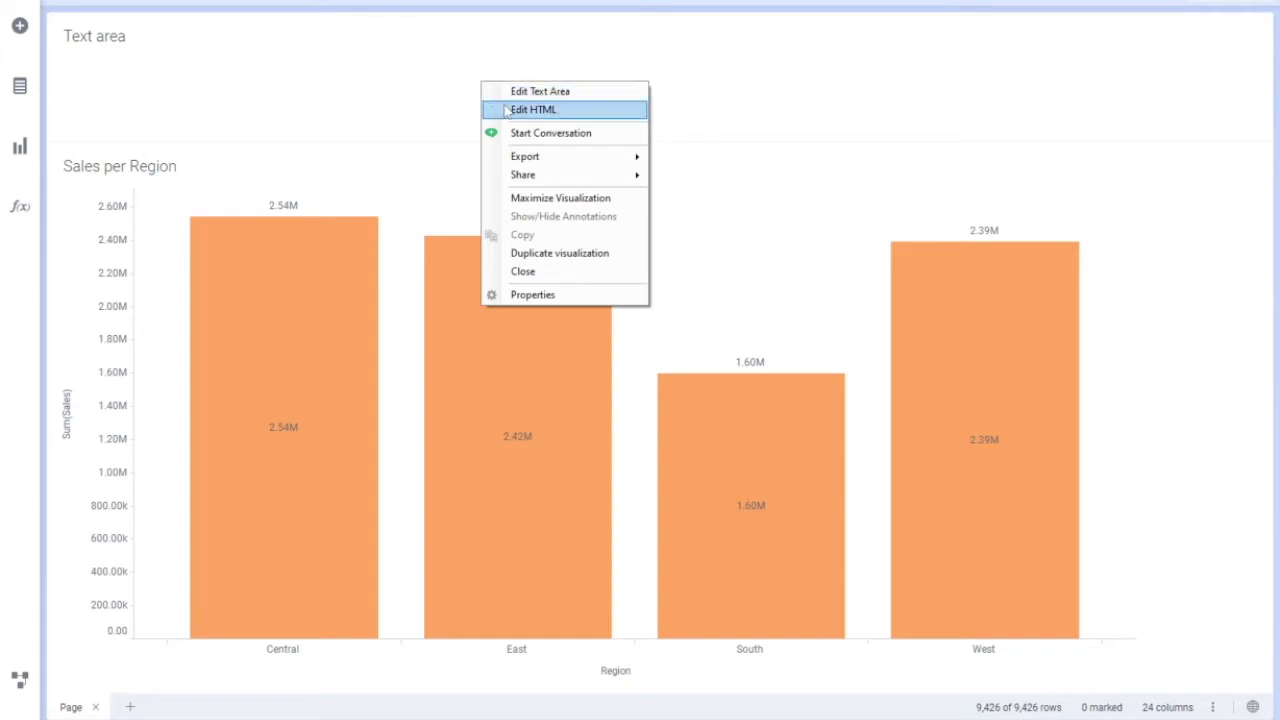
click(550, 112)
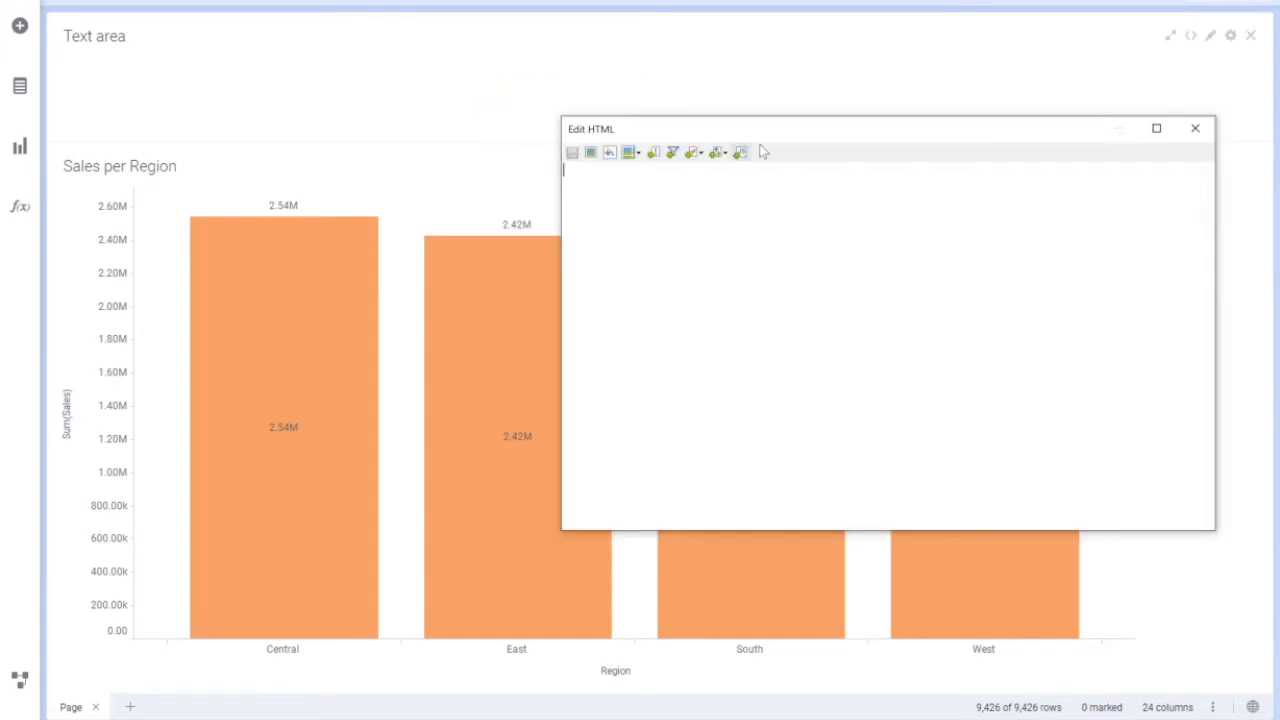
click(745, 152)
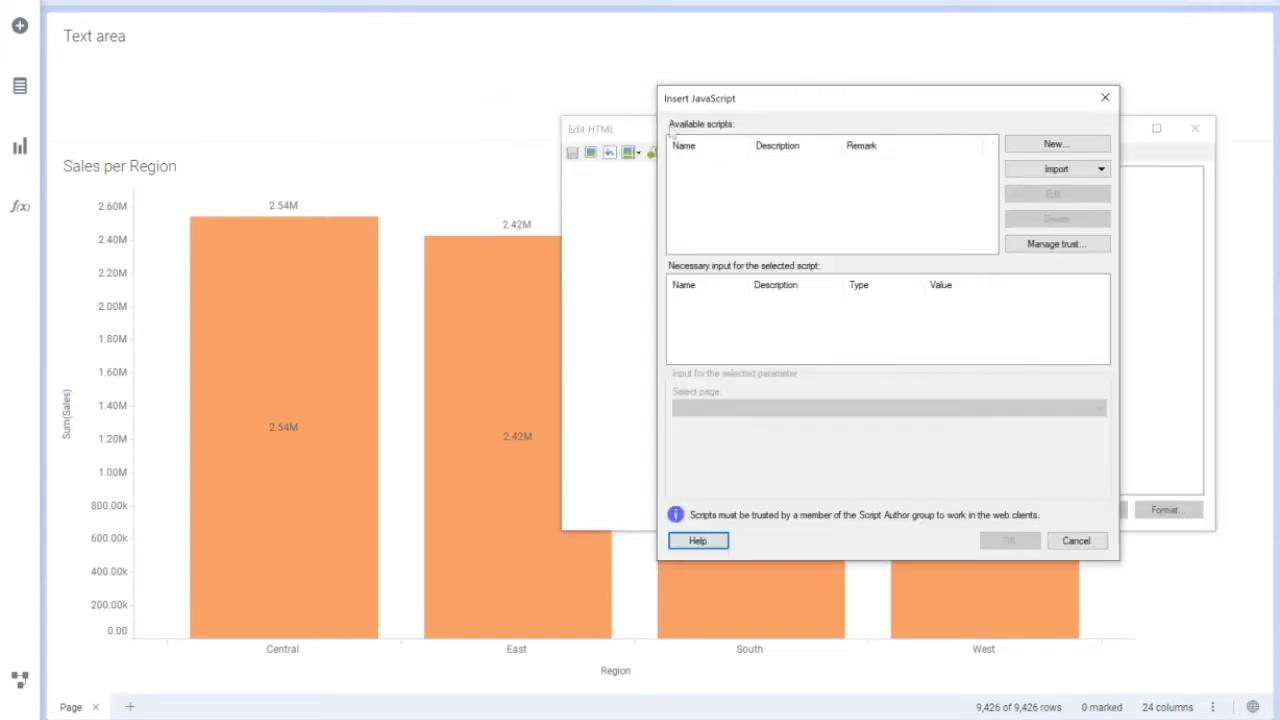
click(1105, 97)
click(1194, 130)
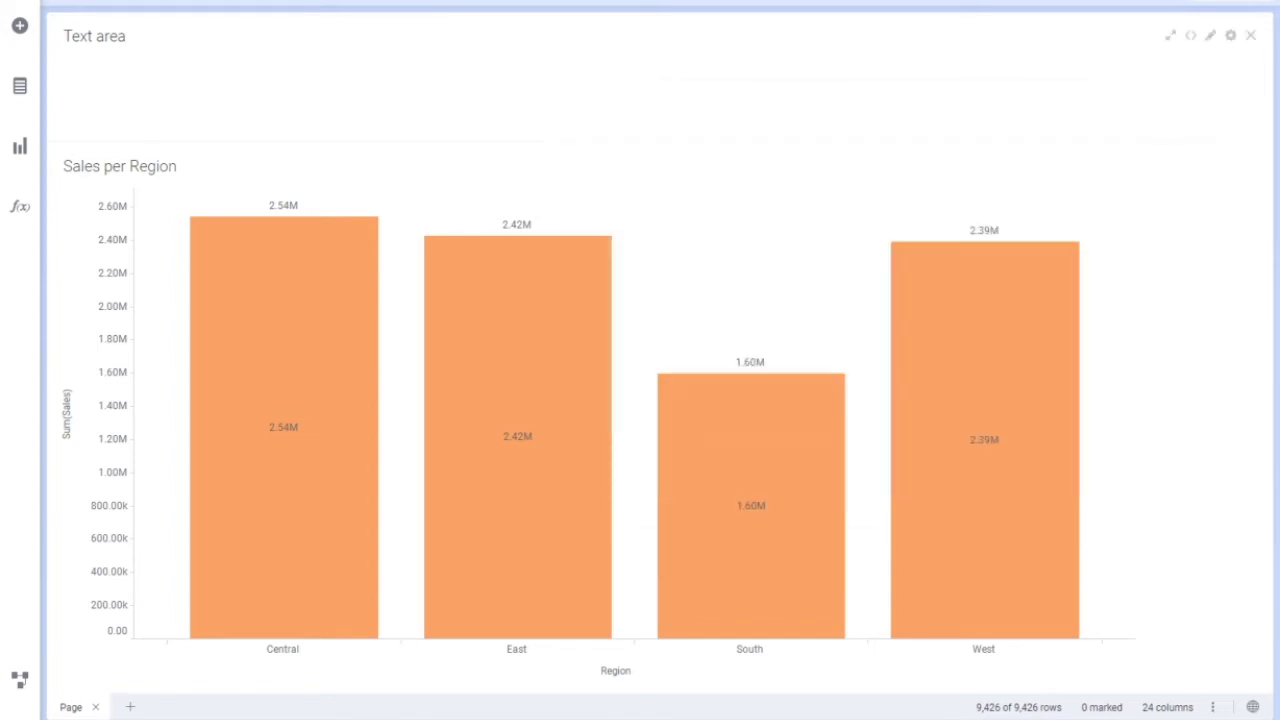
Open the text area for editing and review the available property controls and dynamic items.
right_click(456, 80)
click(512, 92)
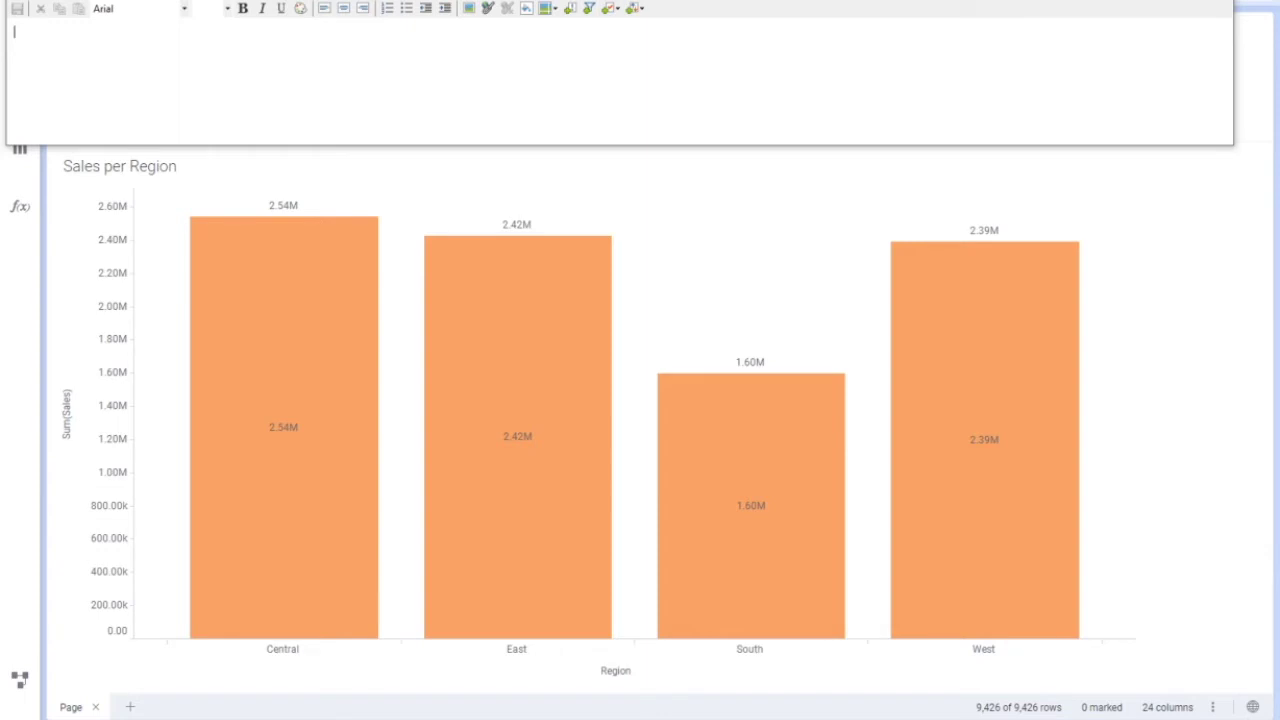
click(616, 9)
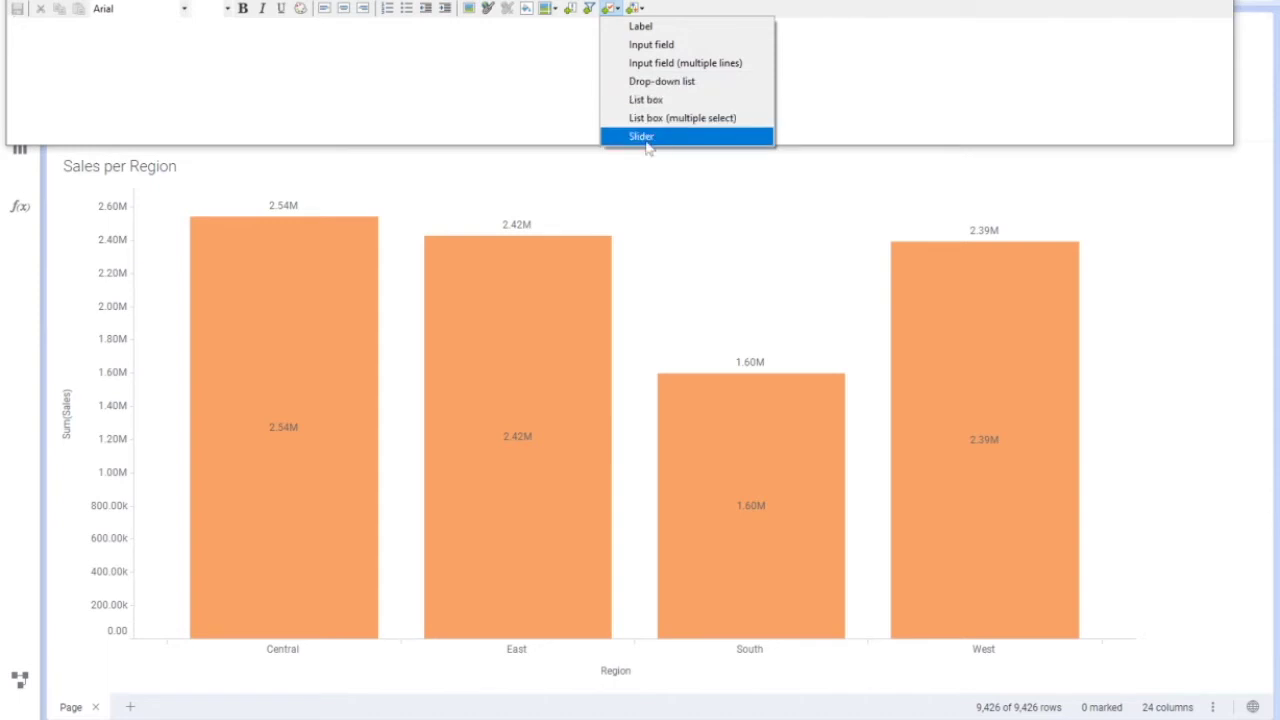
click(635, 10)
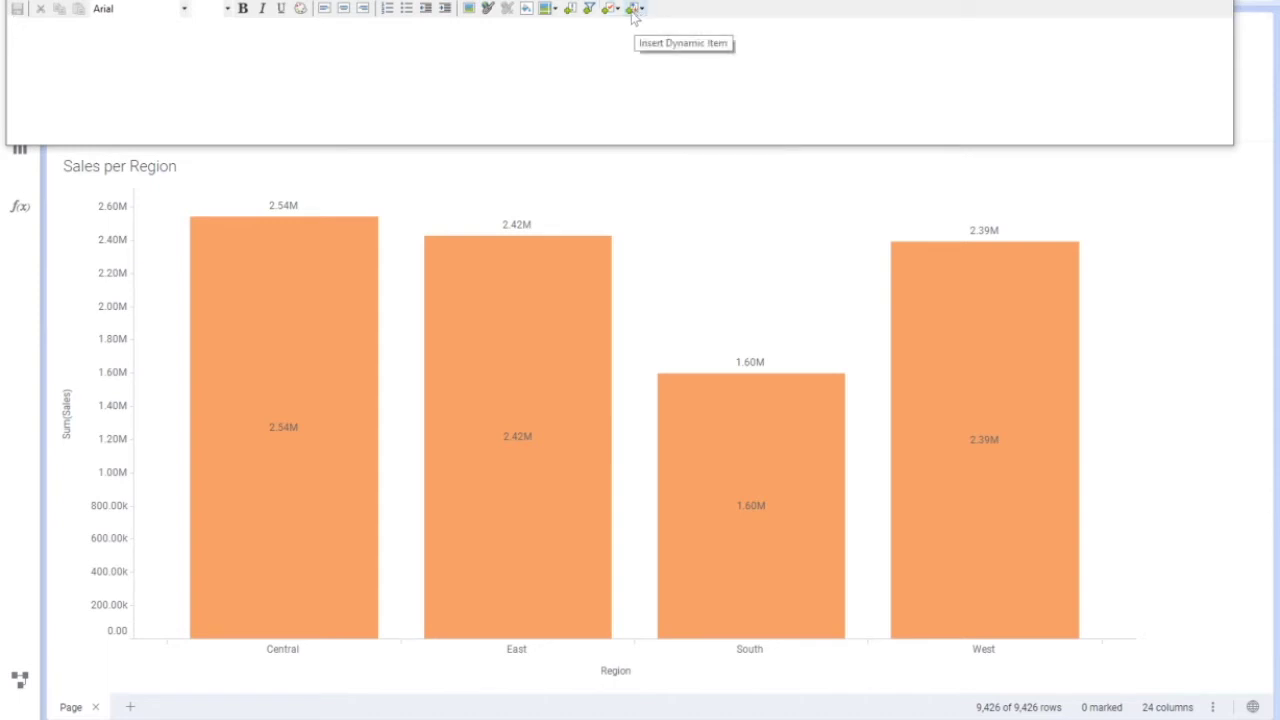
click(633, 10)
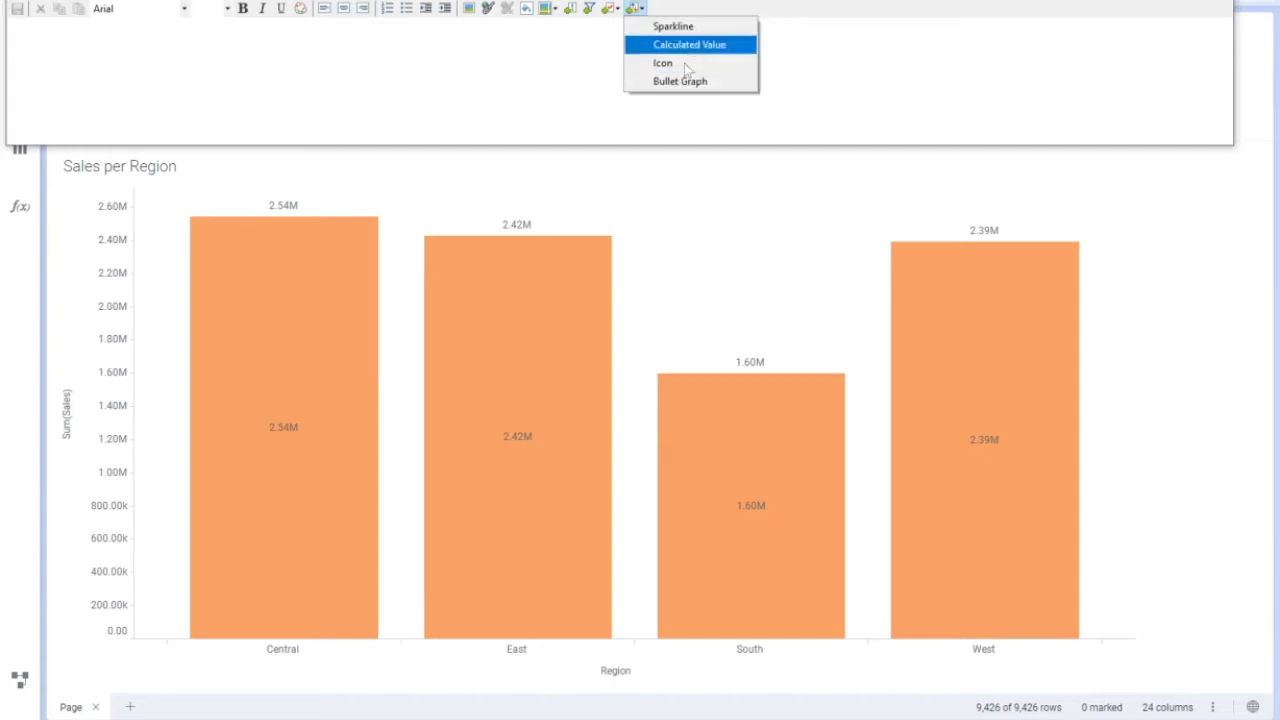
key(Escape)
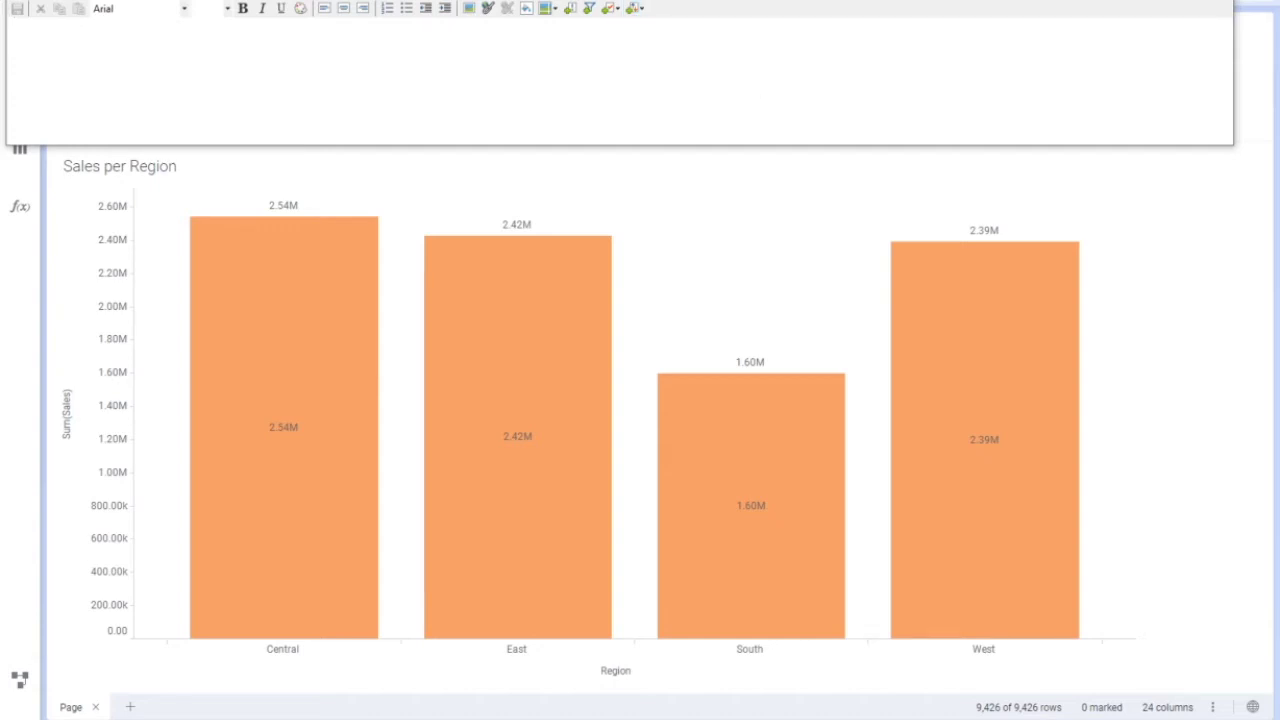
click(615, 12)
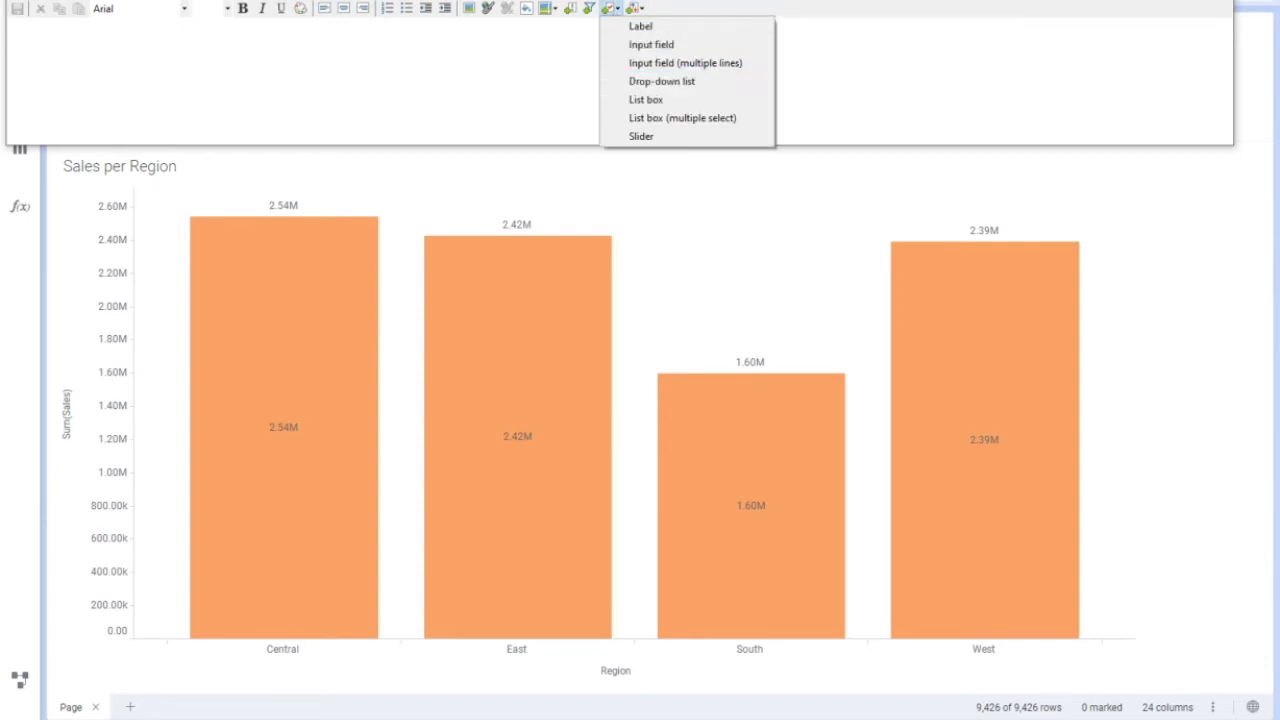
key(Escape)
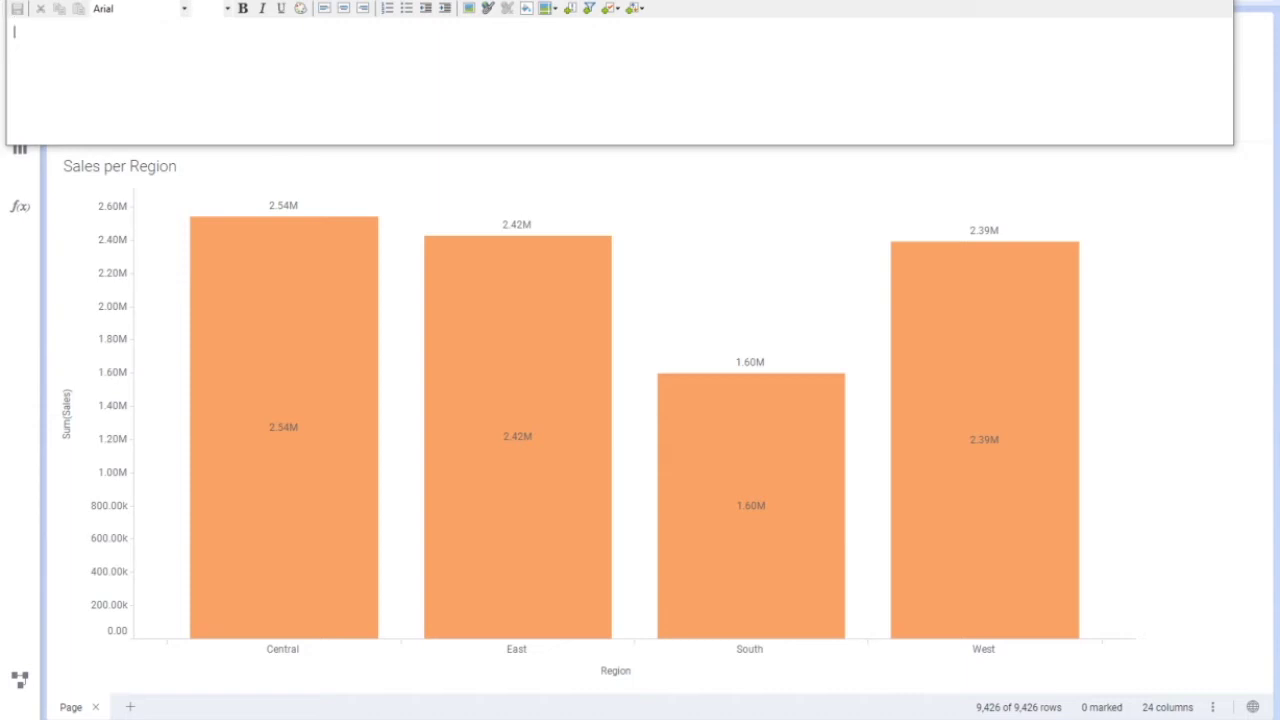
Enter the text "Select X-Axis:" in the text area and format it in bold at font size 10.
text(Select X-Axis:)
key(ctrl+a)
click(228, 9)
click(218, 50)
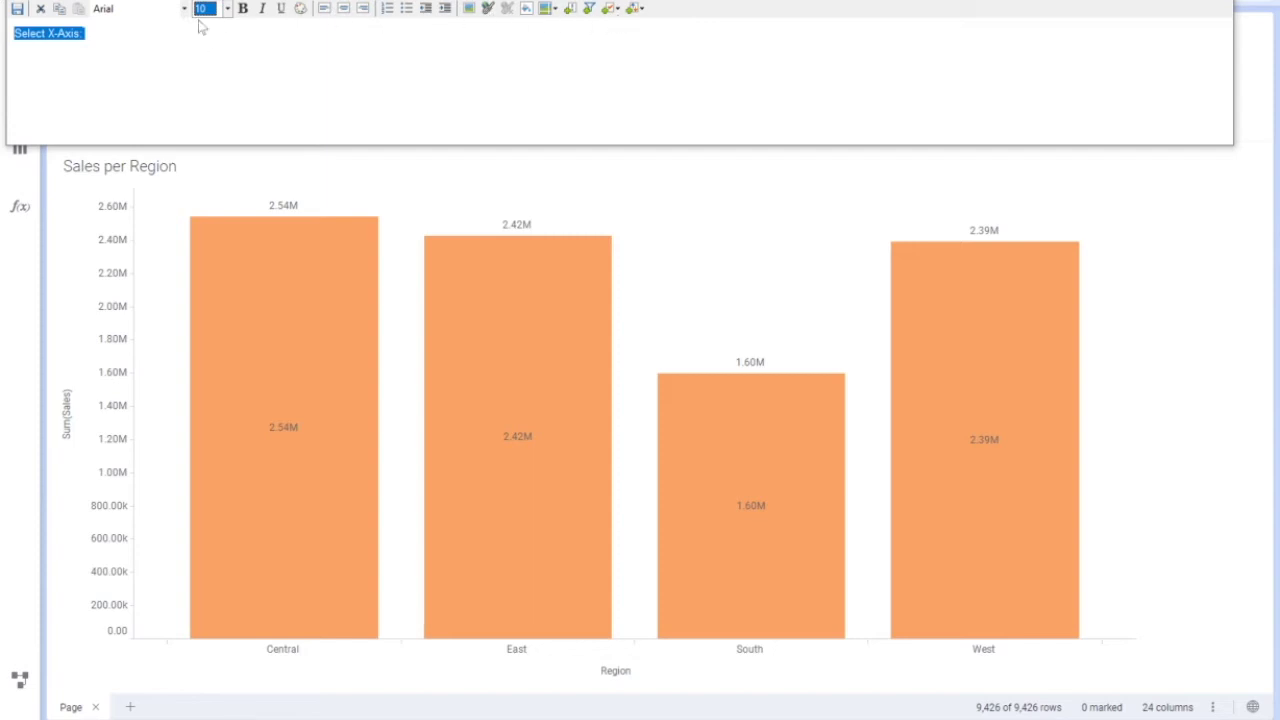
click(136, 66)
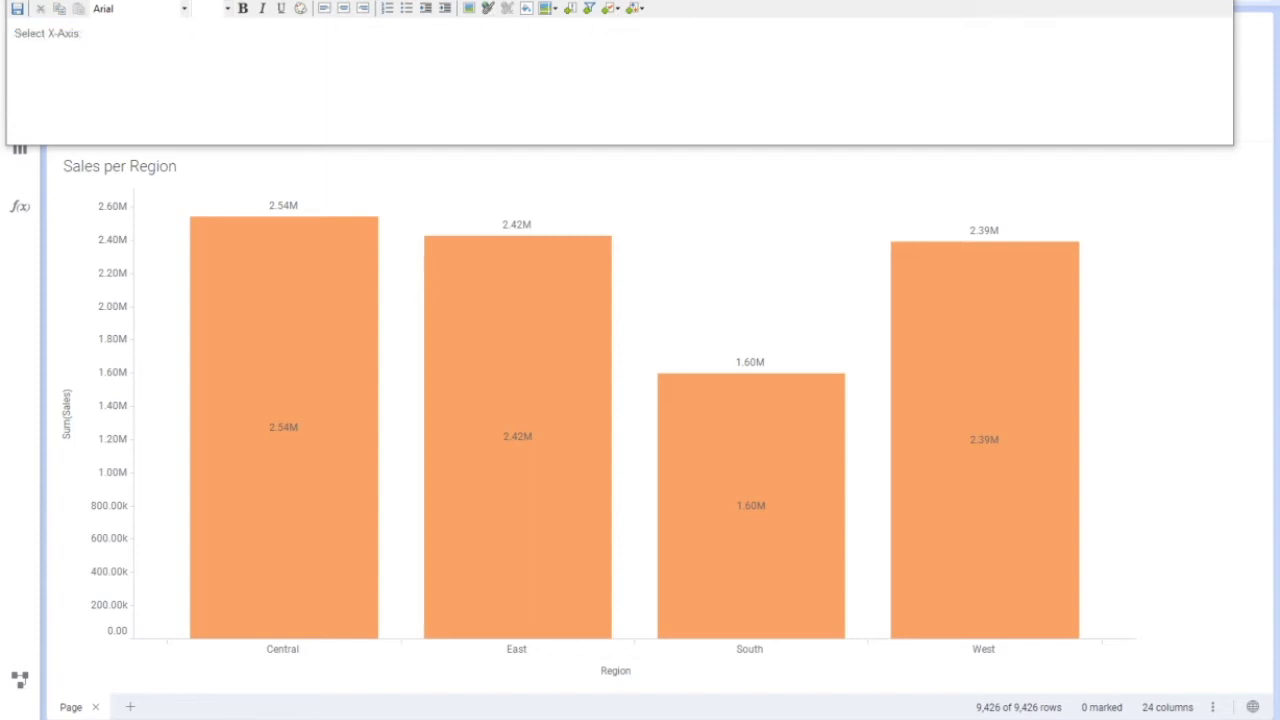
key(ctrl+shift+Left)
key(ctrl+shift+Left)
click(243, 9)
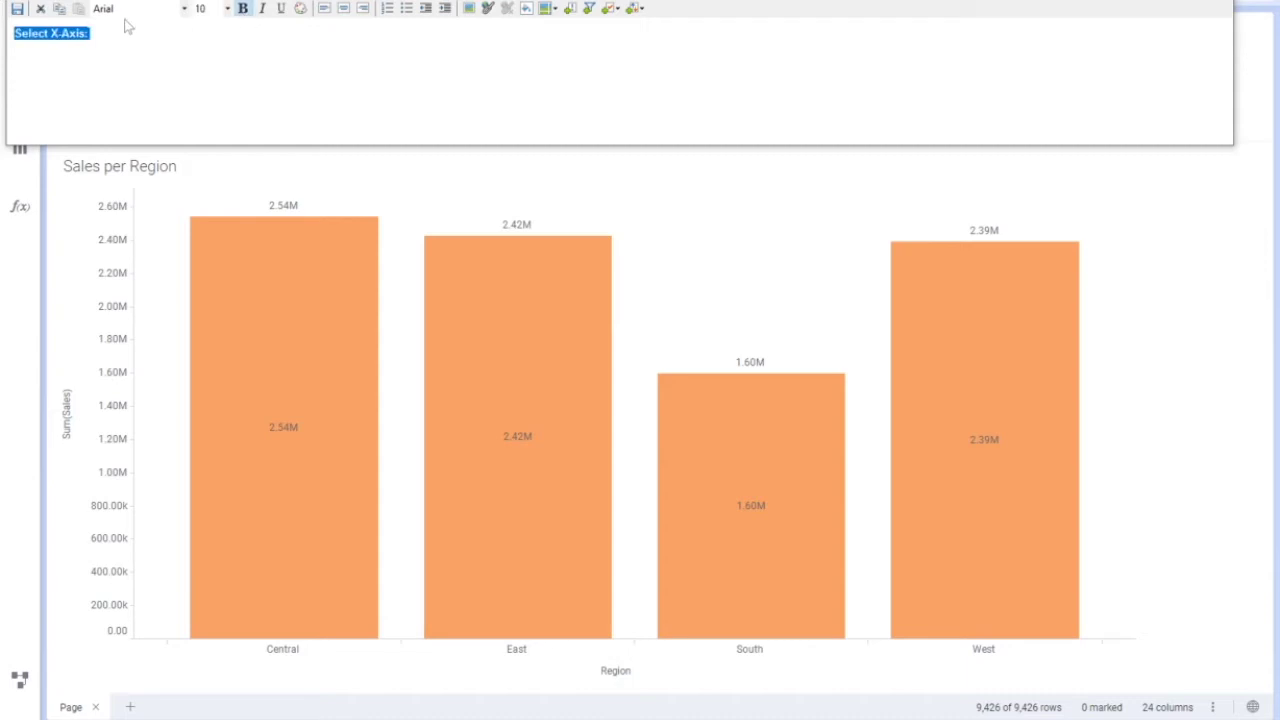
key(Right)
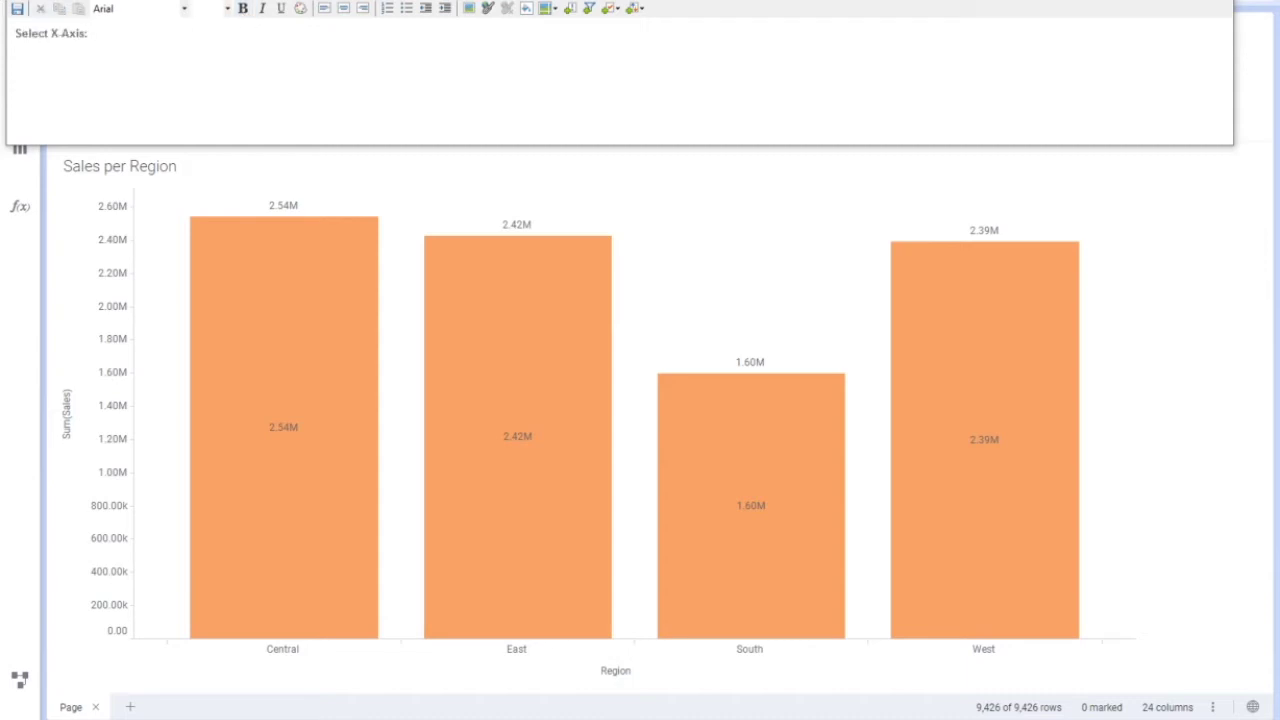
Insert a drop-down list property control after the text and define a new String document property named BarXAxisSelector.
click(616, 9)
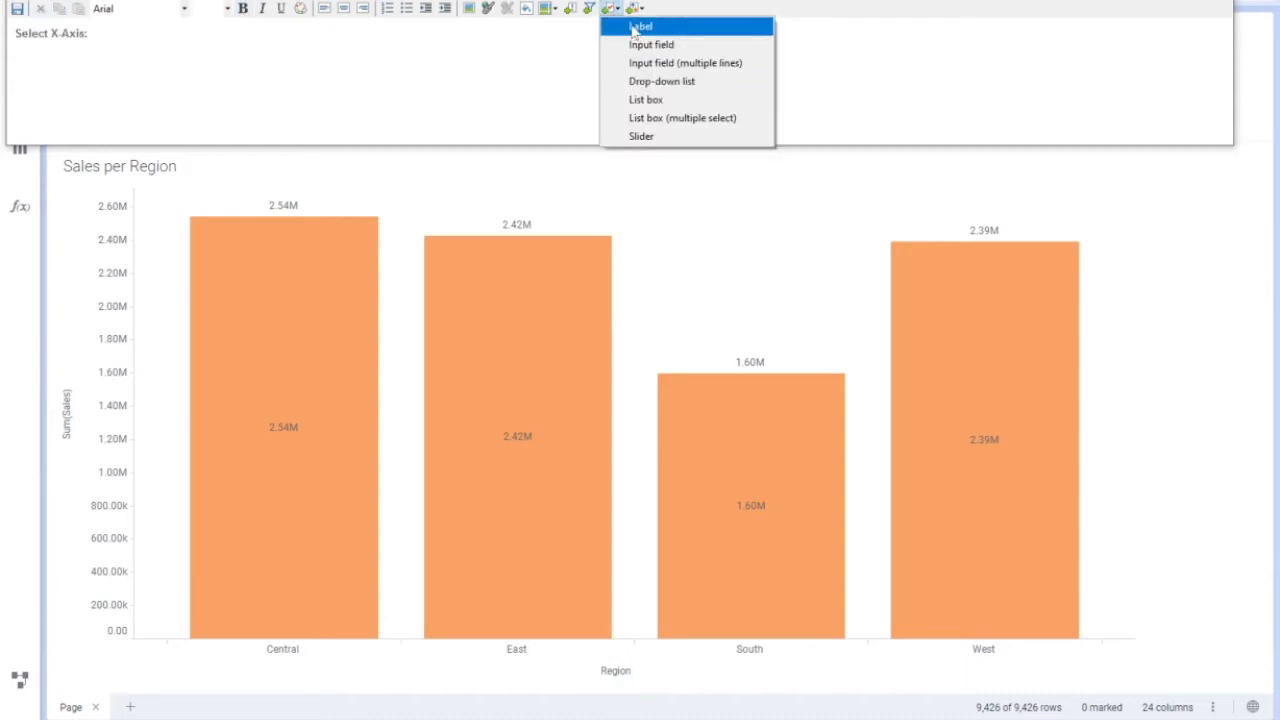
click(651, 86)
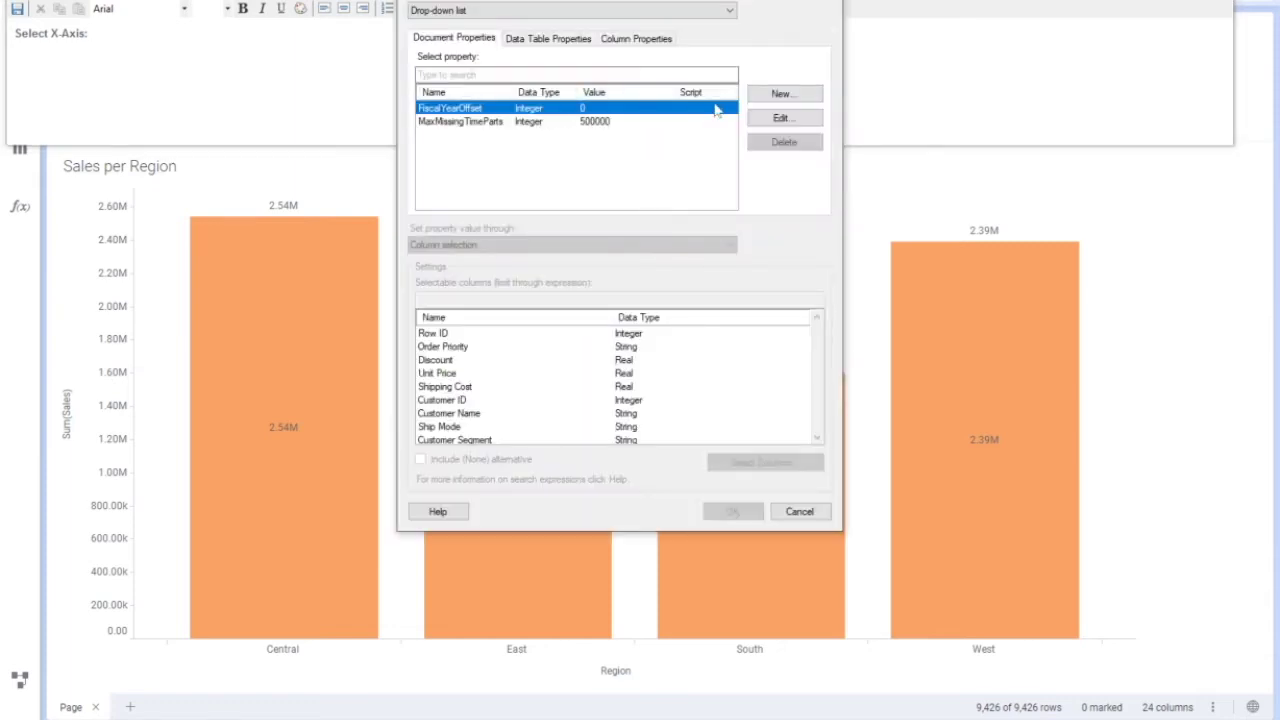
click(780, 94)
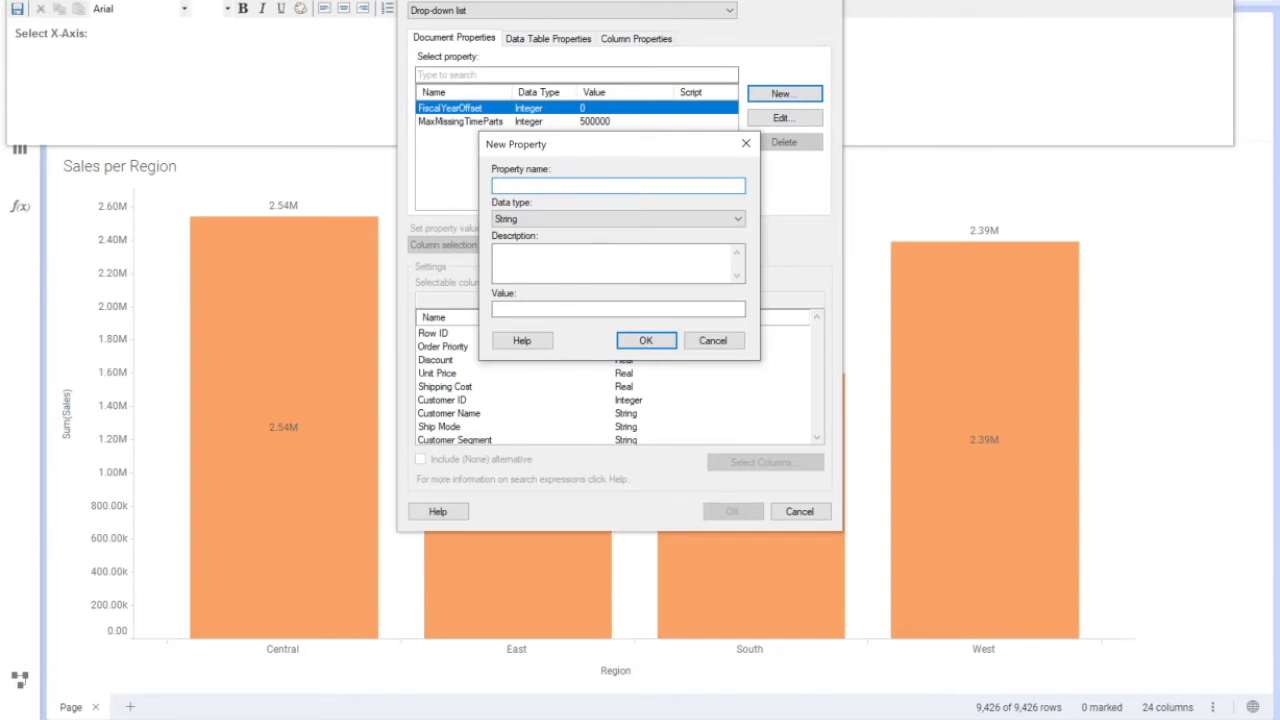
text(Xi)
text(Axis)
text(Selector)
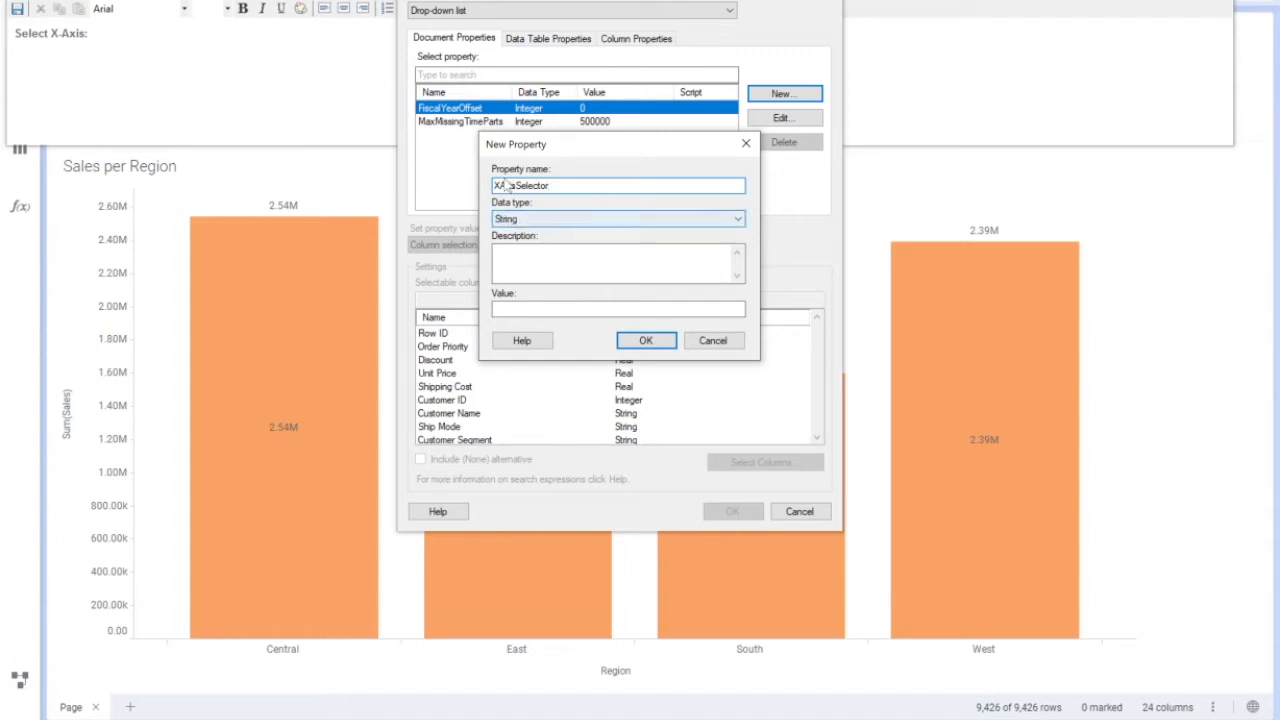
text(Bar)
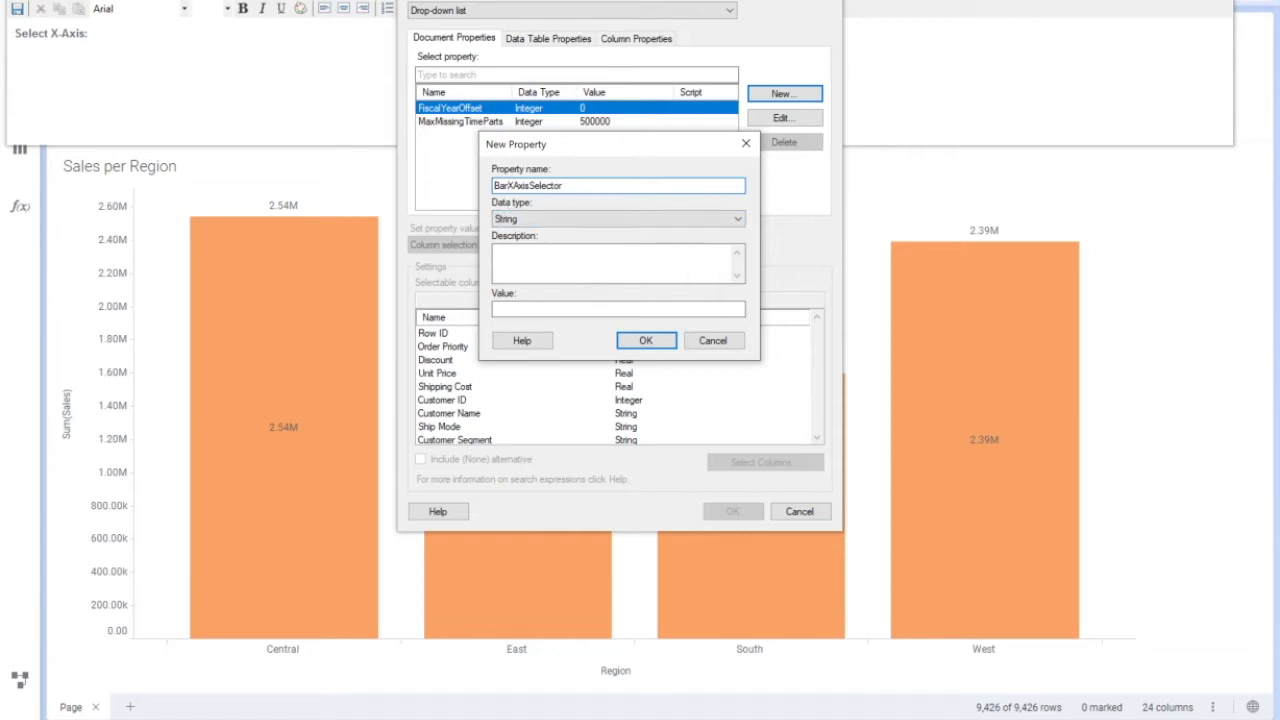
Try to name the new property 1BarXAxisSelector, and remove the leading 1 again.
text(1)
click(635, 343)
click(765, 407)
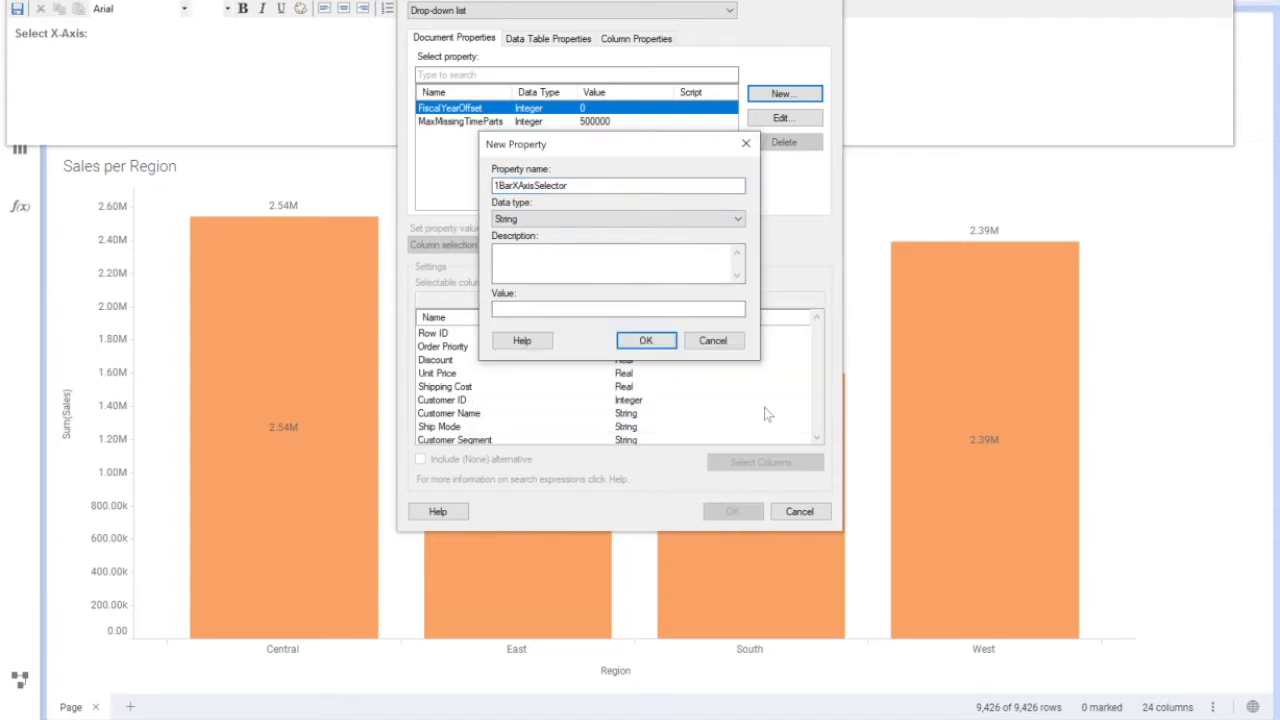
click(498, 186)
key(BackSpace)
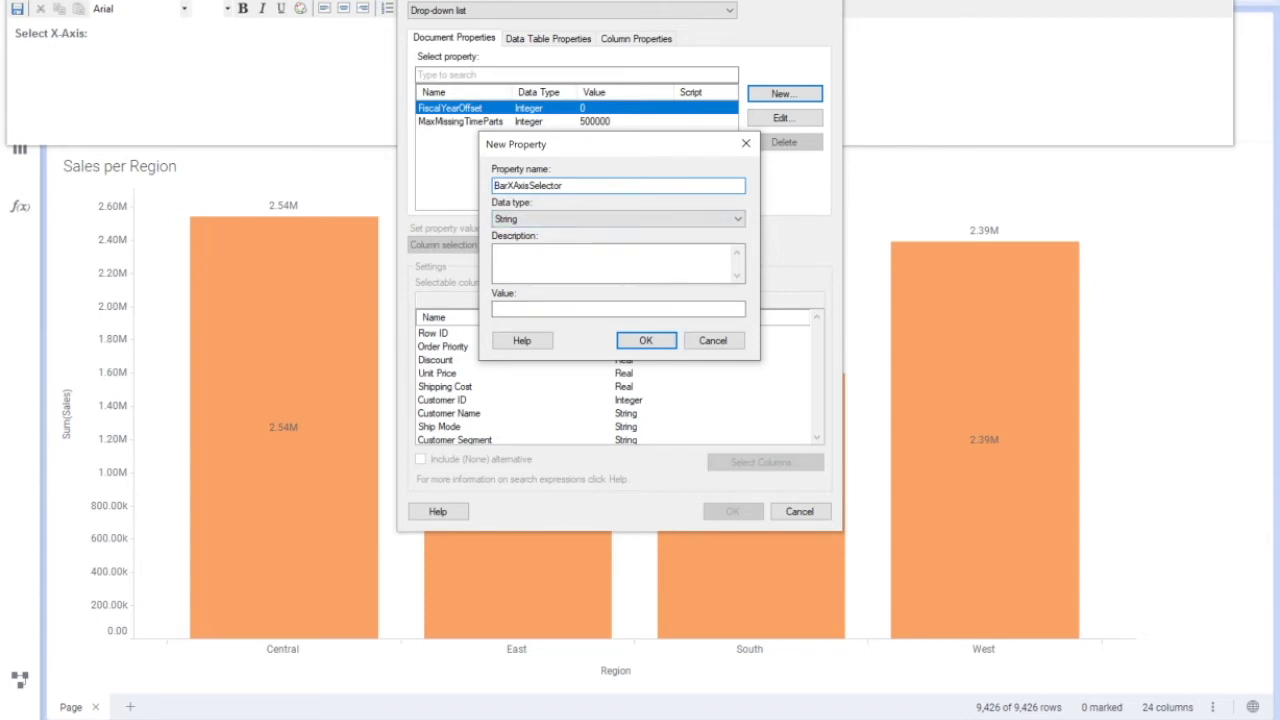
Create the BarXAxisSelector document property and set its value through Column selection.
click(646, 340)
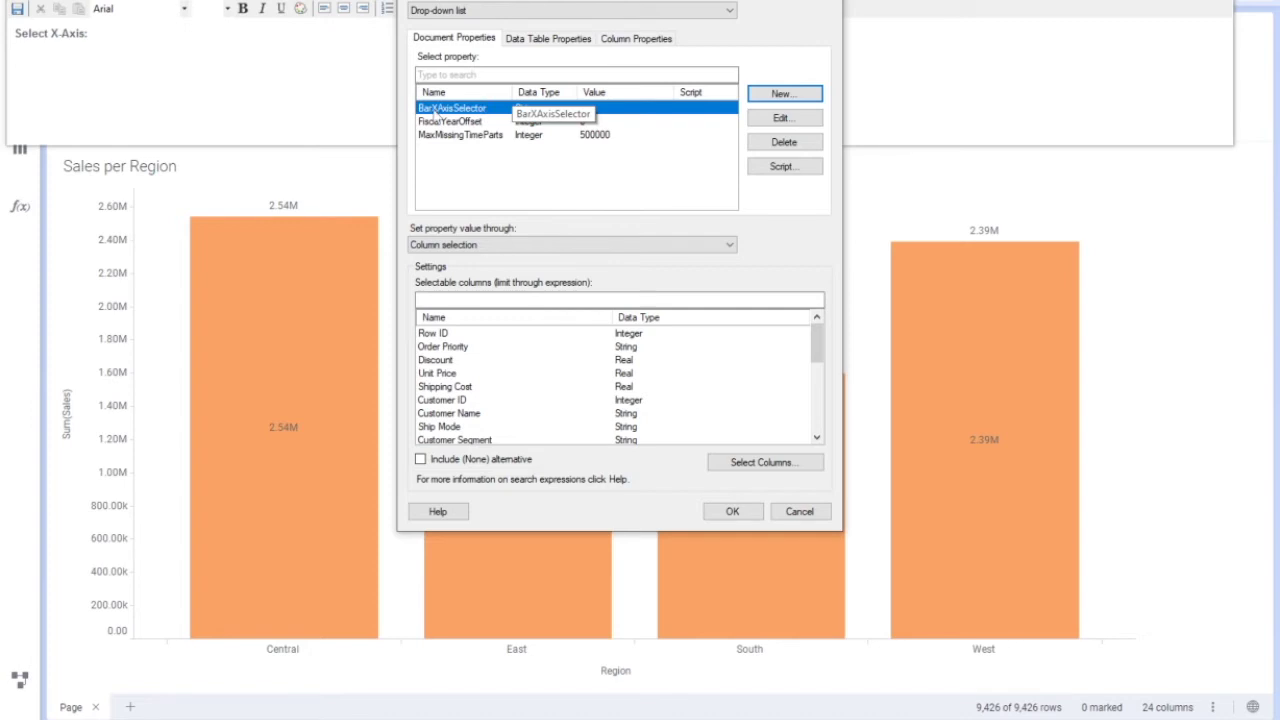
click(466, 247)
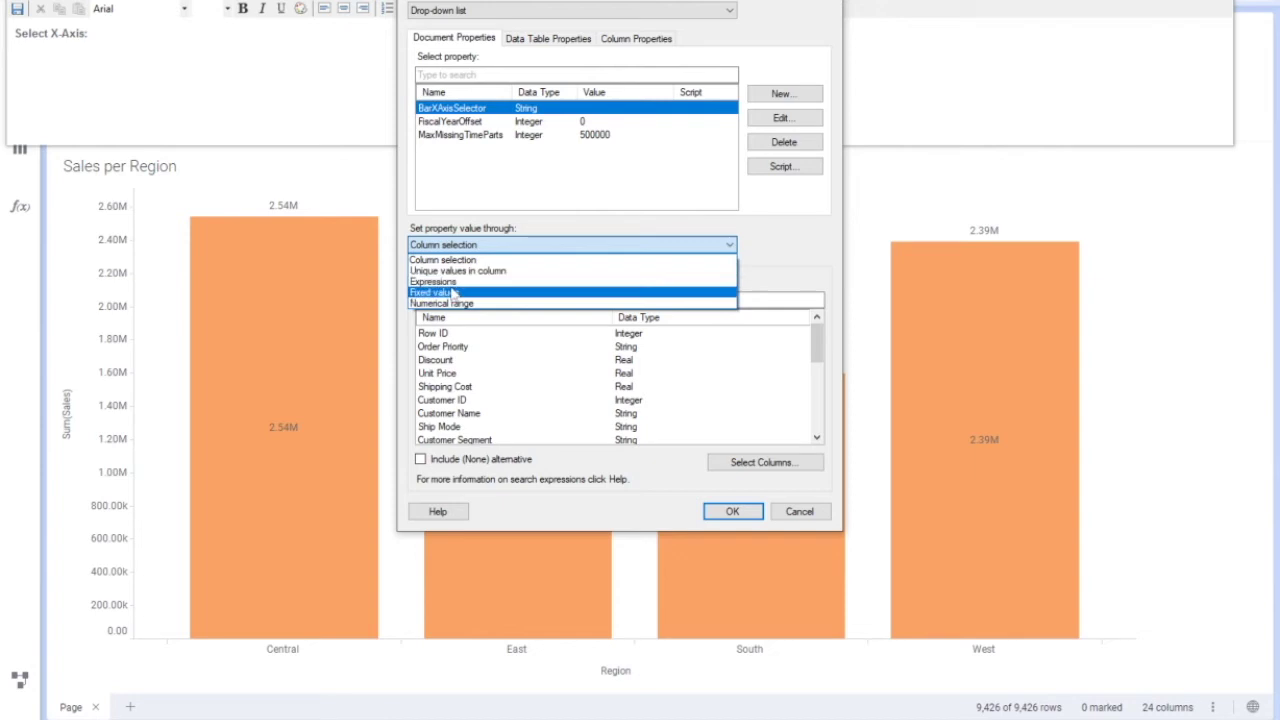
click(470, 262)
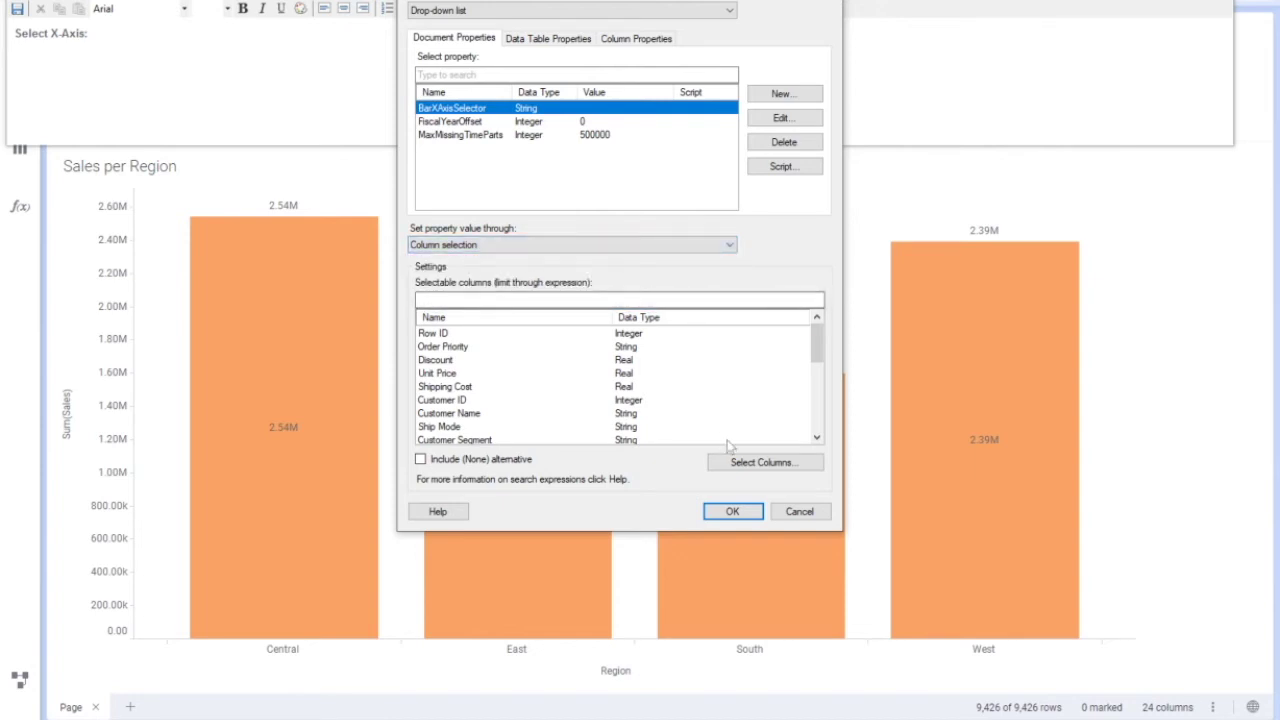
mouse_move(816, 346)
mouse_down()
mouse_move(816, 405)
mouse_move(818, 338)
mouse_up()
Create a Boolean column property XAxis with default value True for the selectable columns, and clear all its selected columns.
click(759, 463)
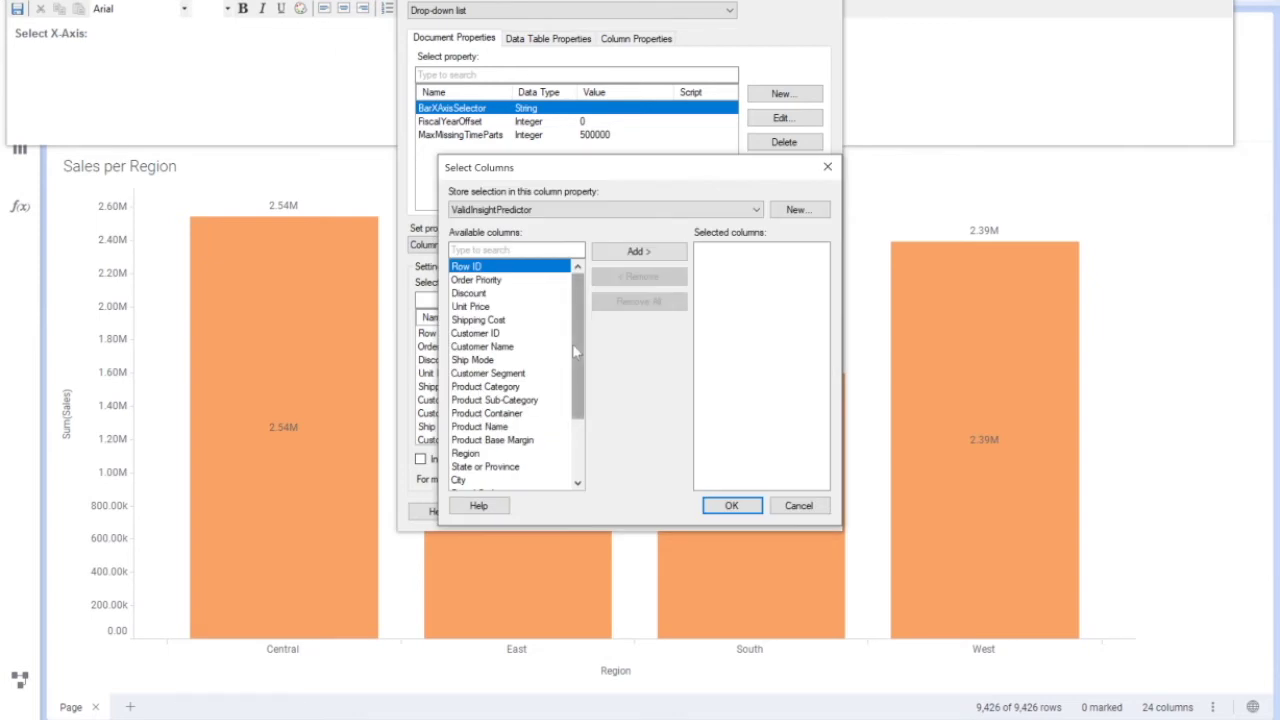
click(800, 210)
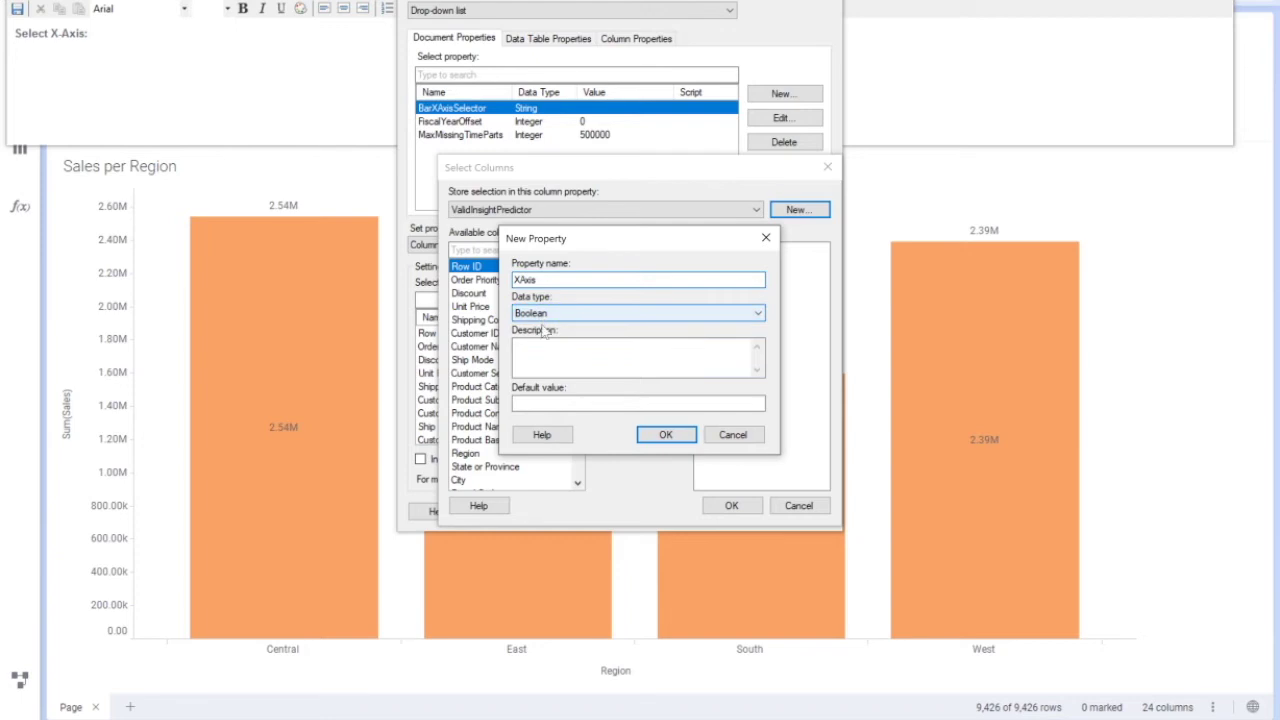
click(638, 403)
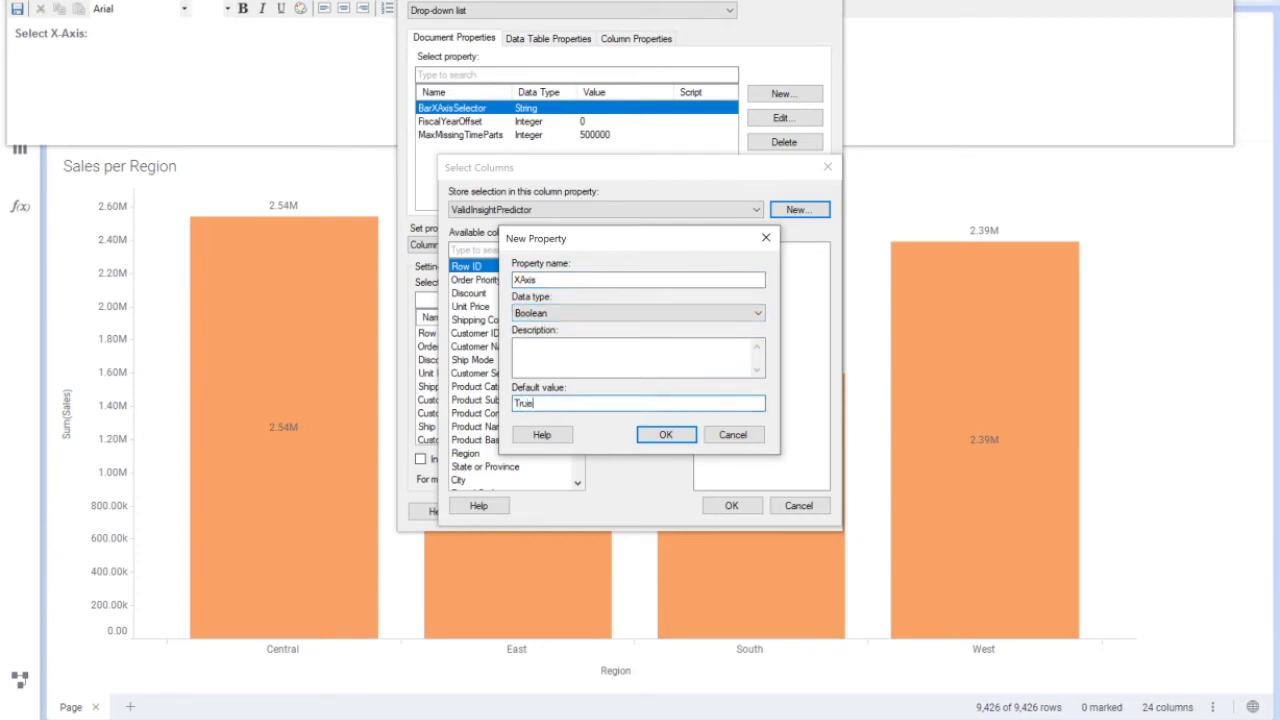
click(665, 440)
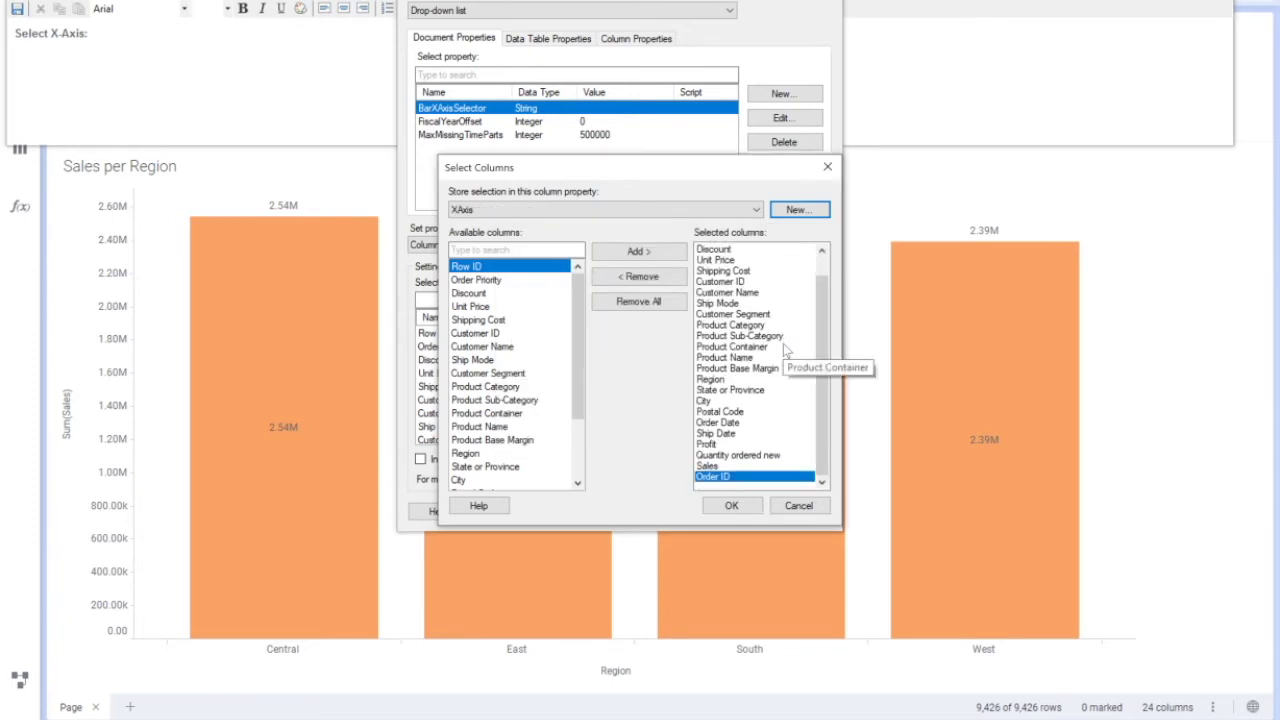
click(659, 316)
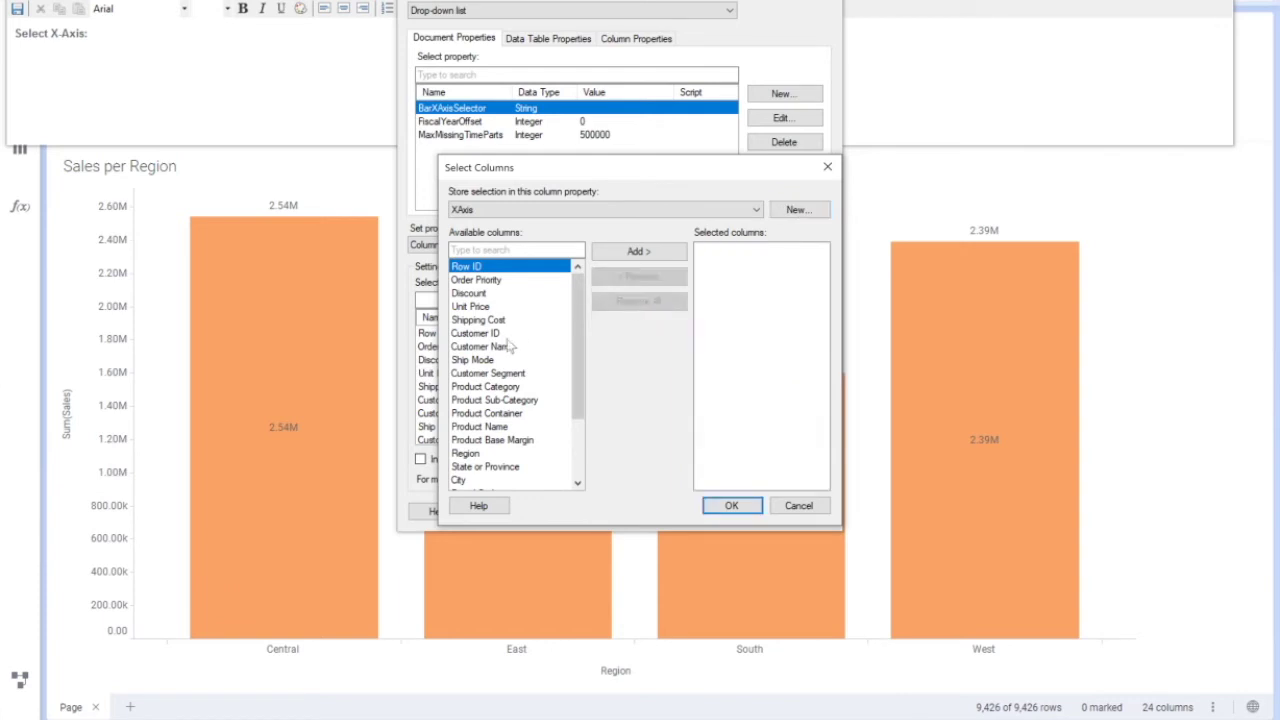
Add Region, State or Province, and City to the selected columns of the XAxis property.
click(476, 455)
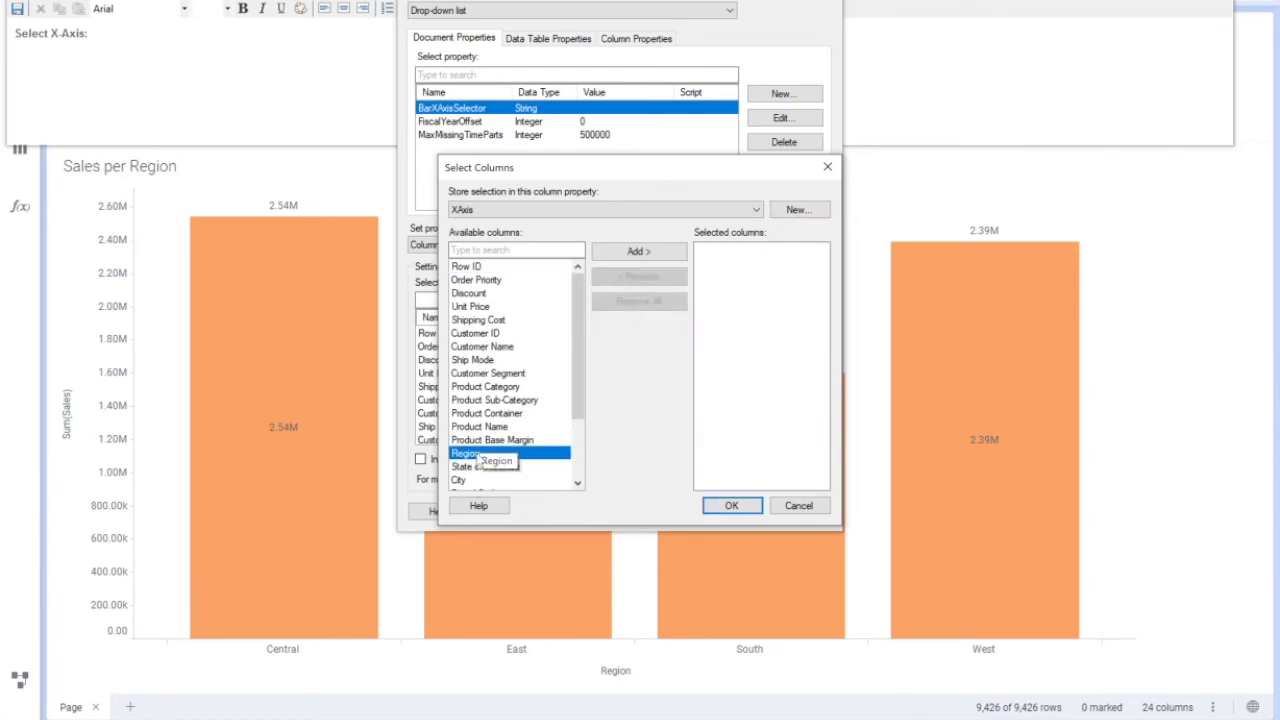
click(639, 251)
click(488, 468)
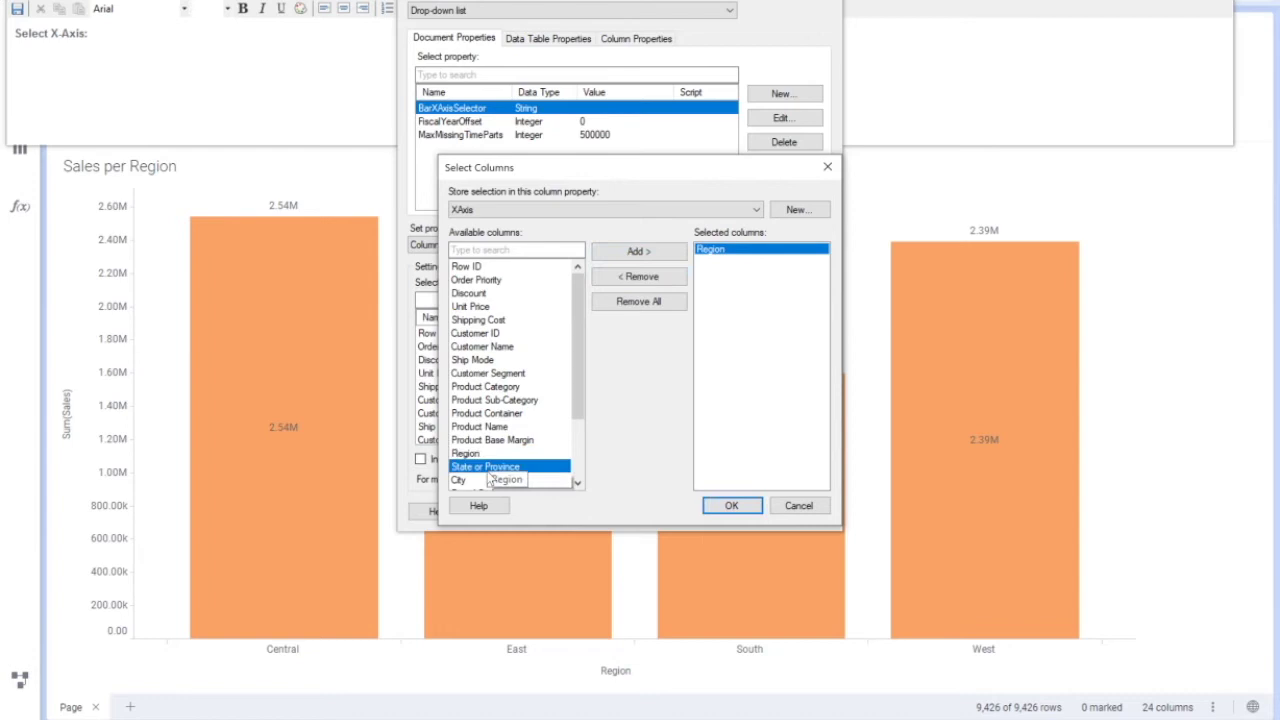
click(637, 251)
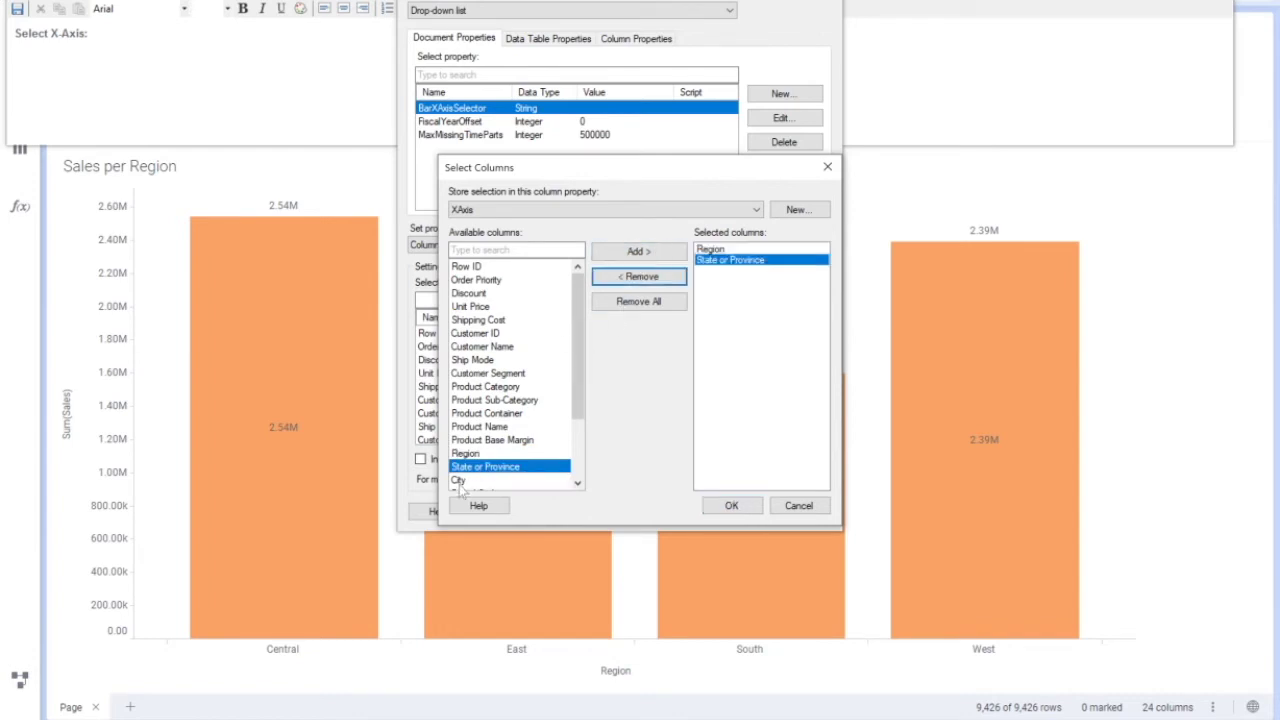
click(460, 482)
click(661, 256)
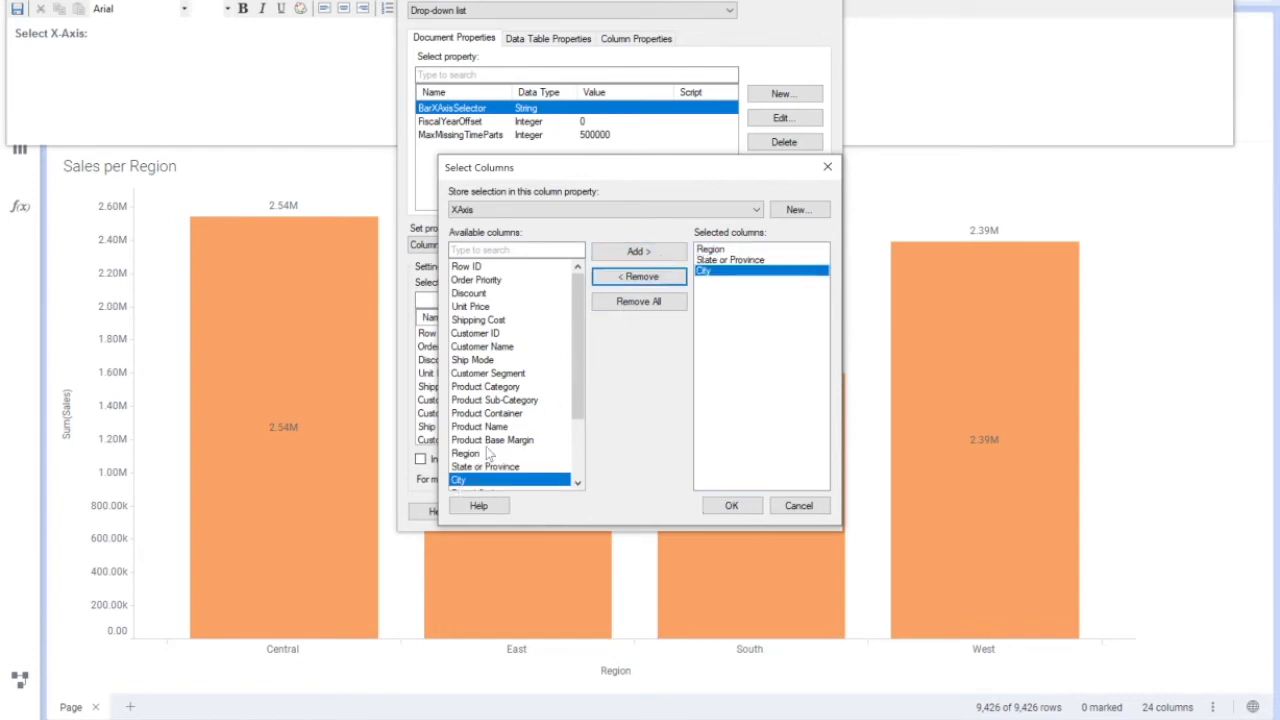
Add Product Category, Product Sub-Category, Customer Segment and Ship Mode to the selected columns of the XAxis property.
click(505, 388)
click(652, 256)
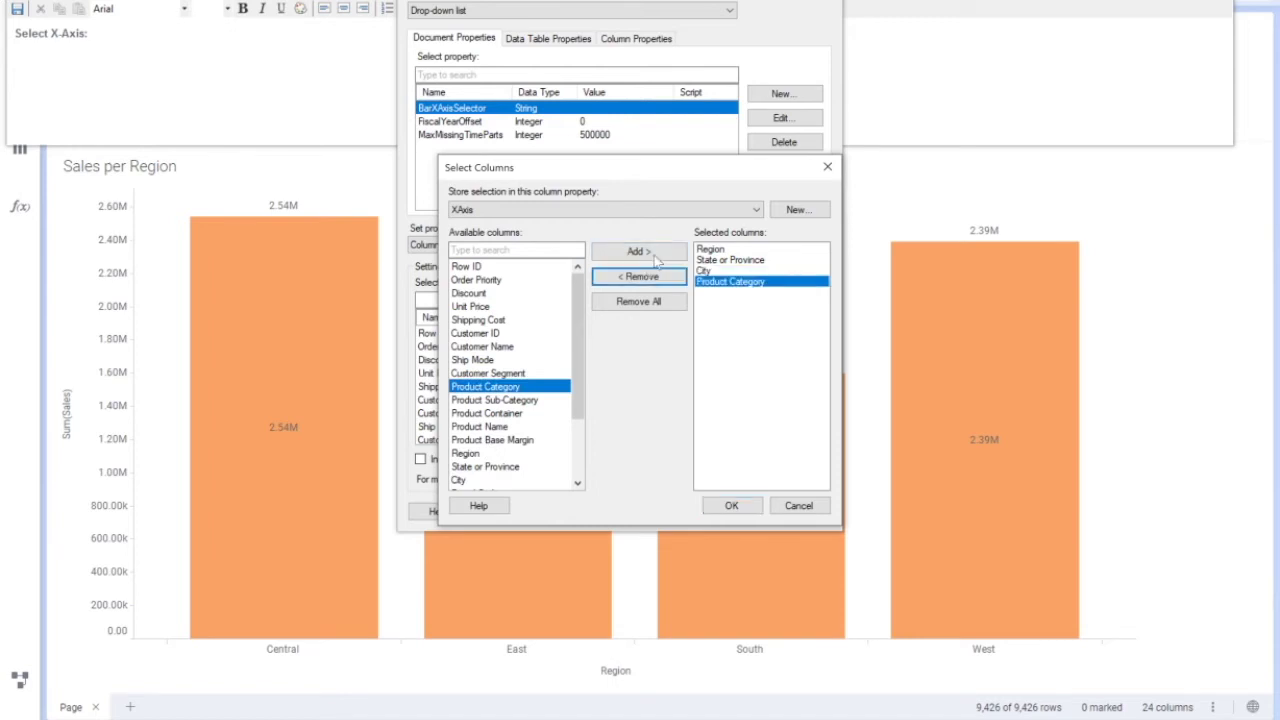
click(521, 401)
click(652, 254)
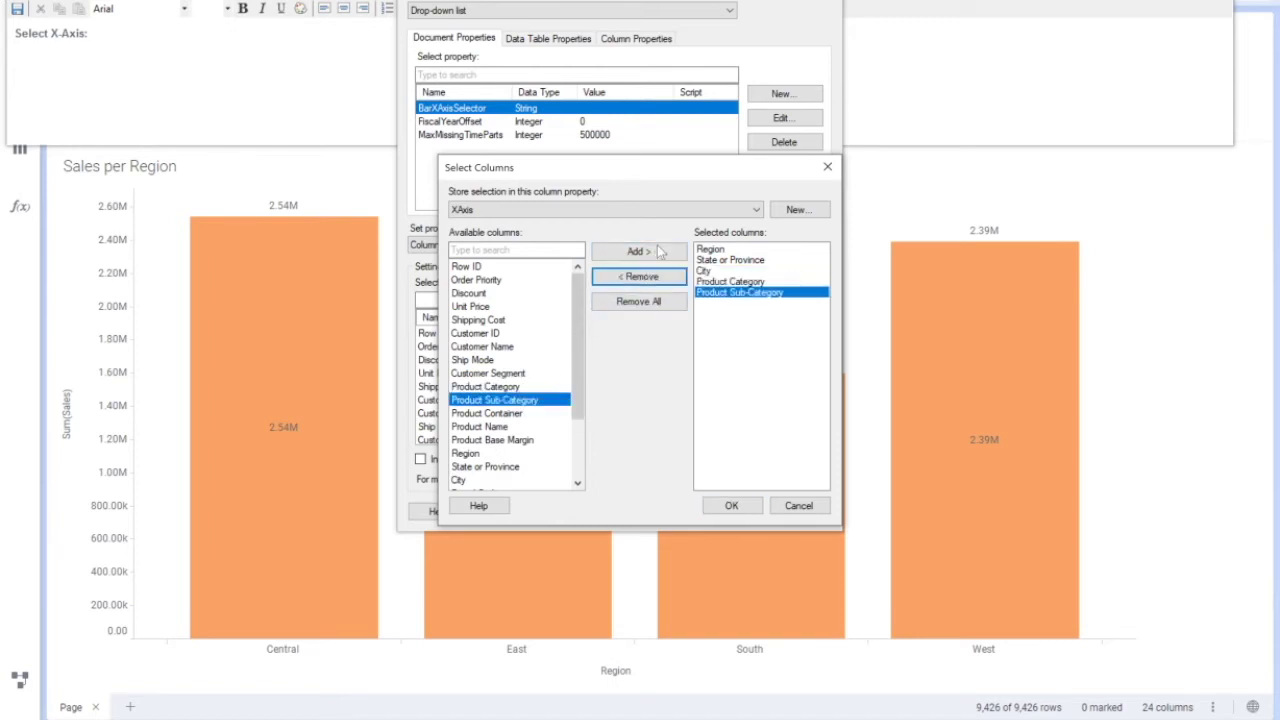
click(494, 389)
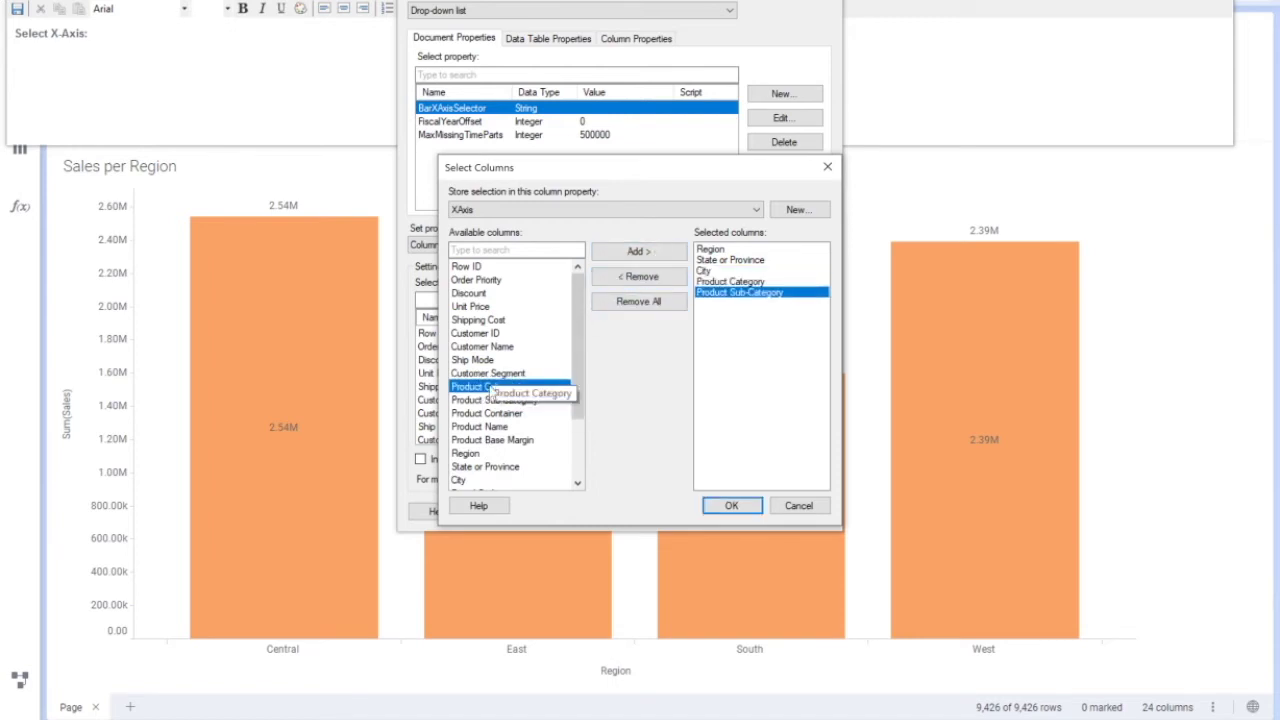
click(510, 373)
click(655, 254)
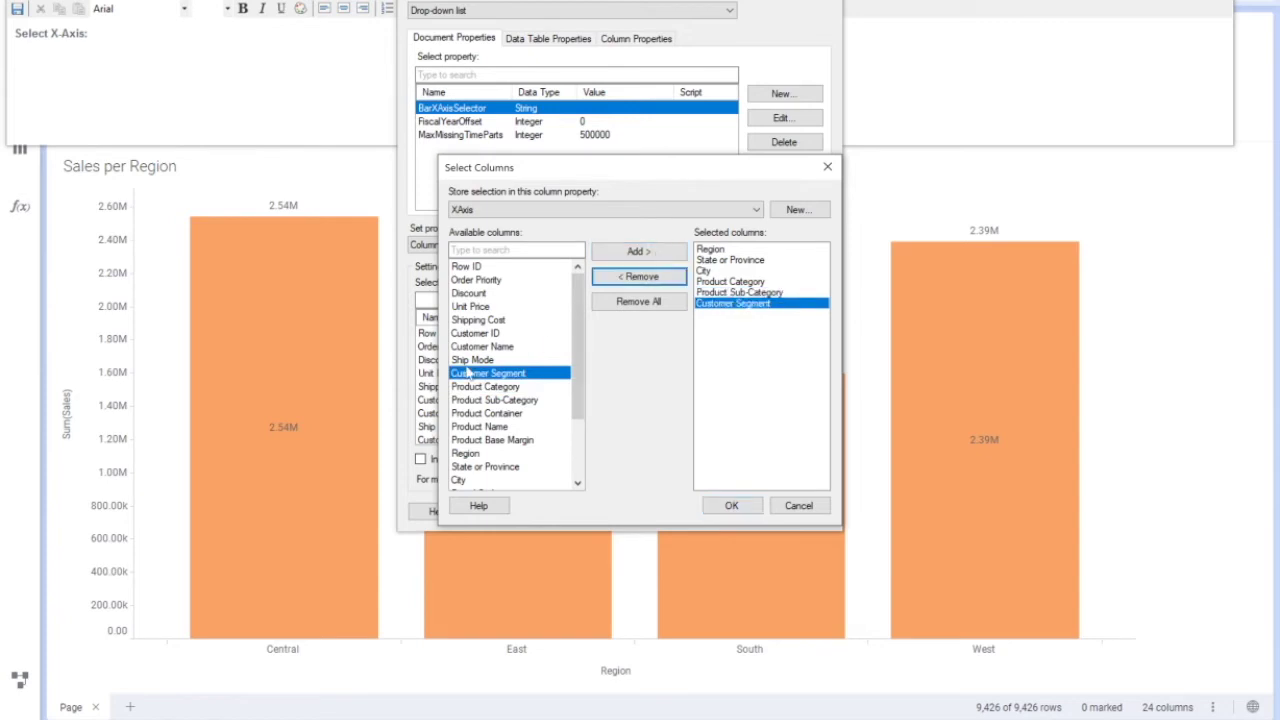
click(490, 360)
click(654, 253)
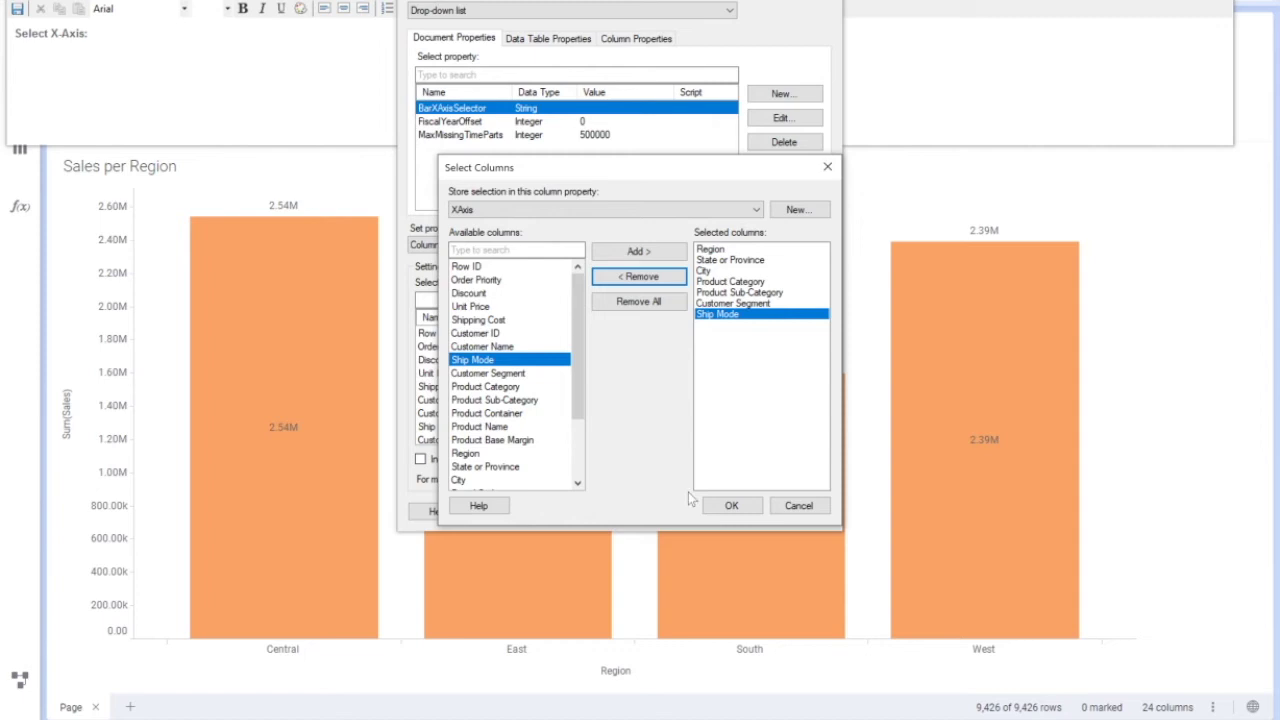
Accept the column selection, insert the BarXAxisSelector drop-down, and save the text area.
click(740, 508)
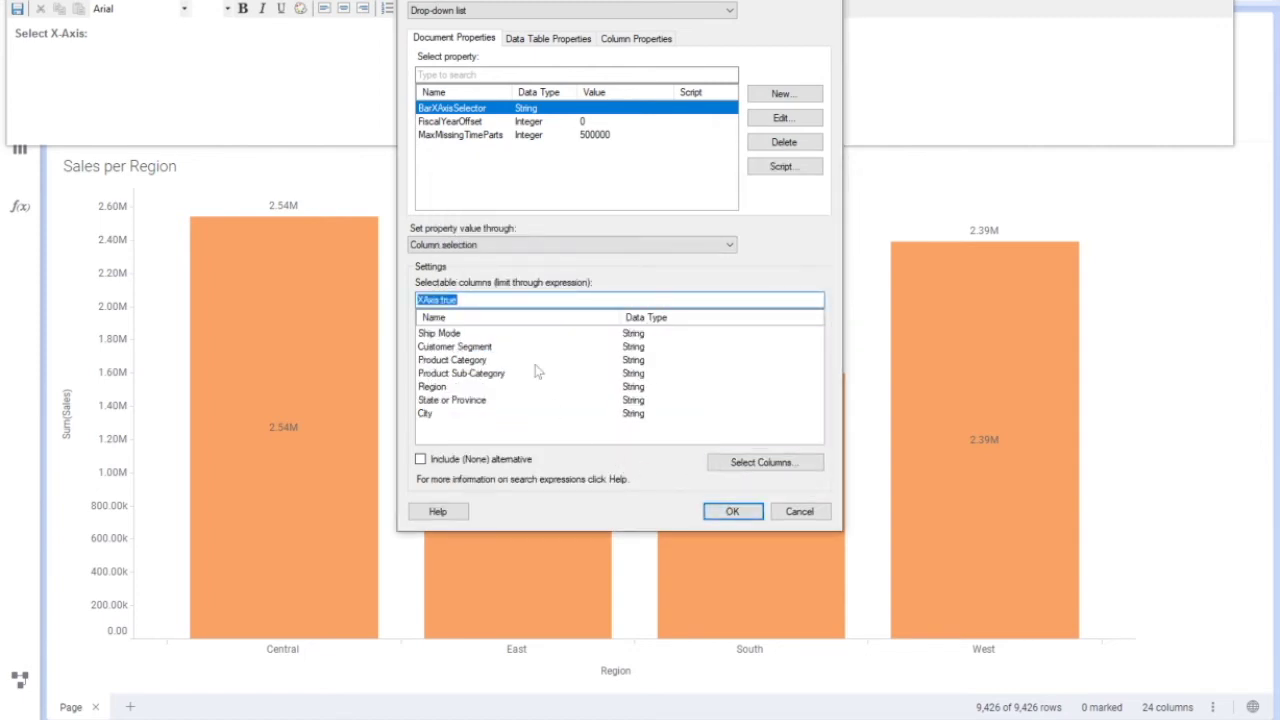
click(729, 513)
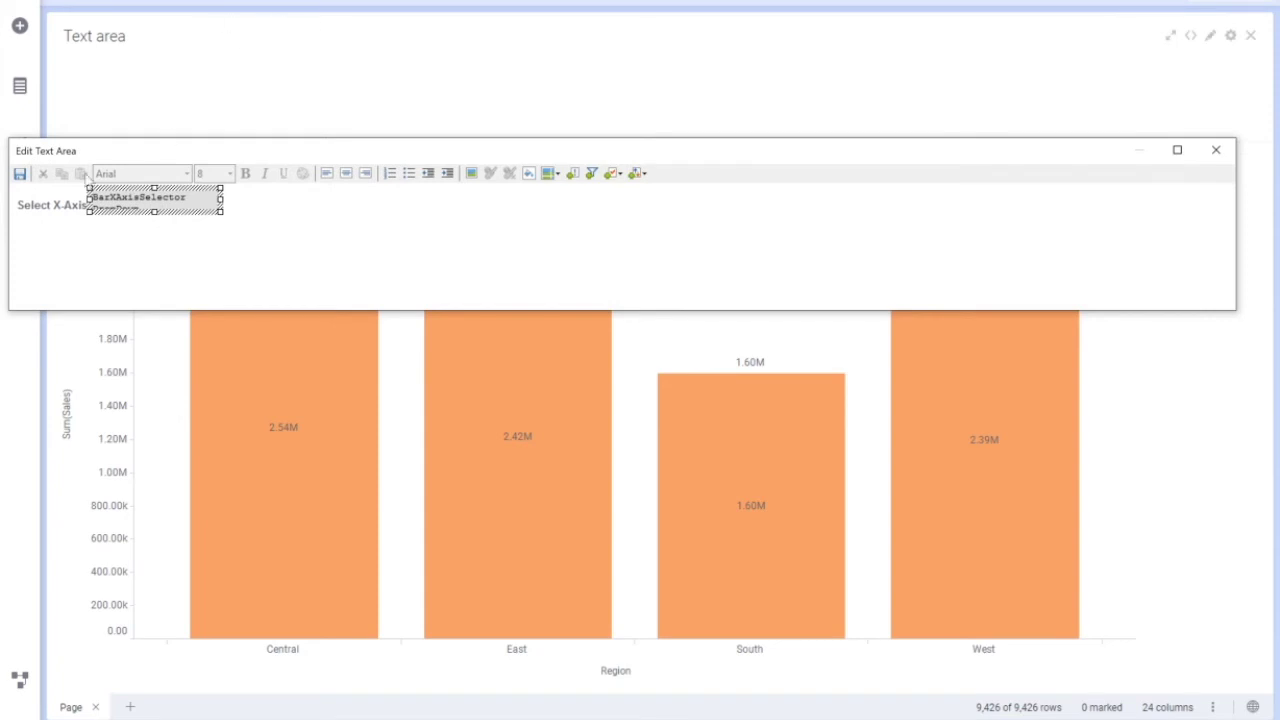
click(20, 174)
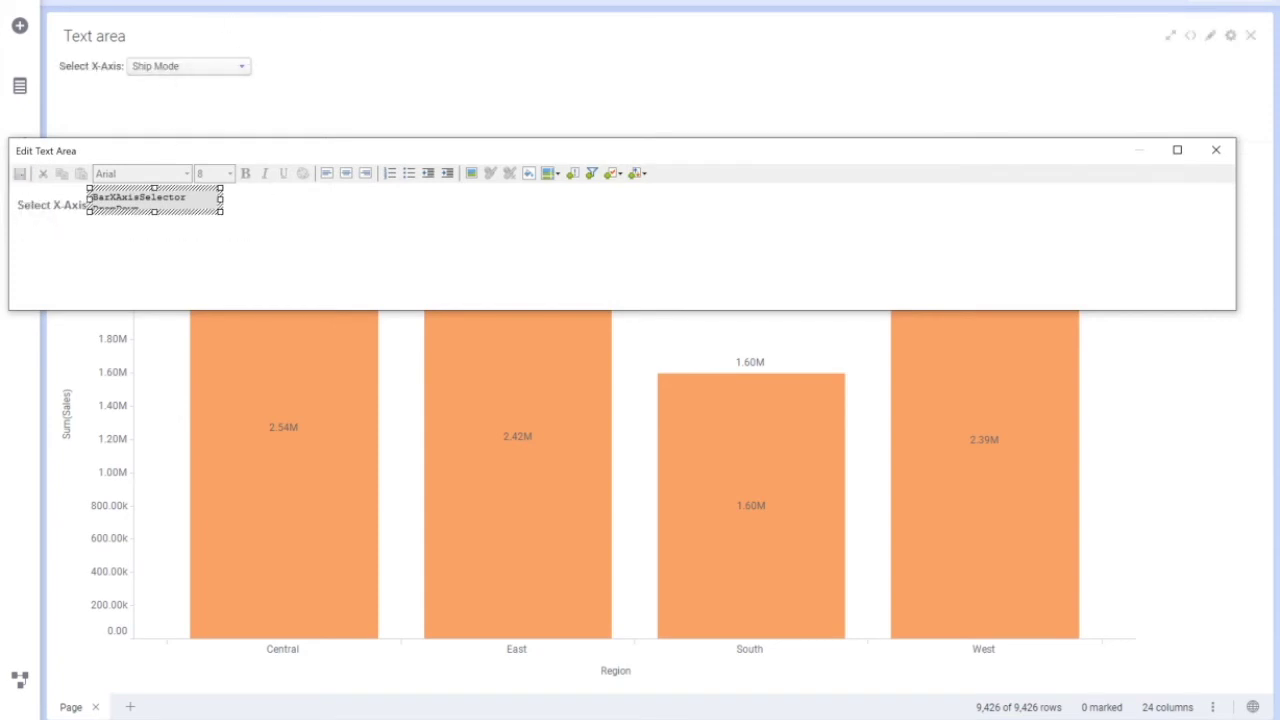
Enter the label "Select Y-Axis:" after the BarXAxisSelector drop-down in the text area.
click(277, 191)
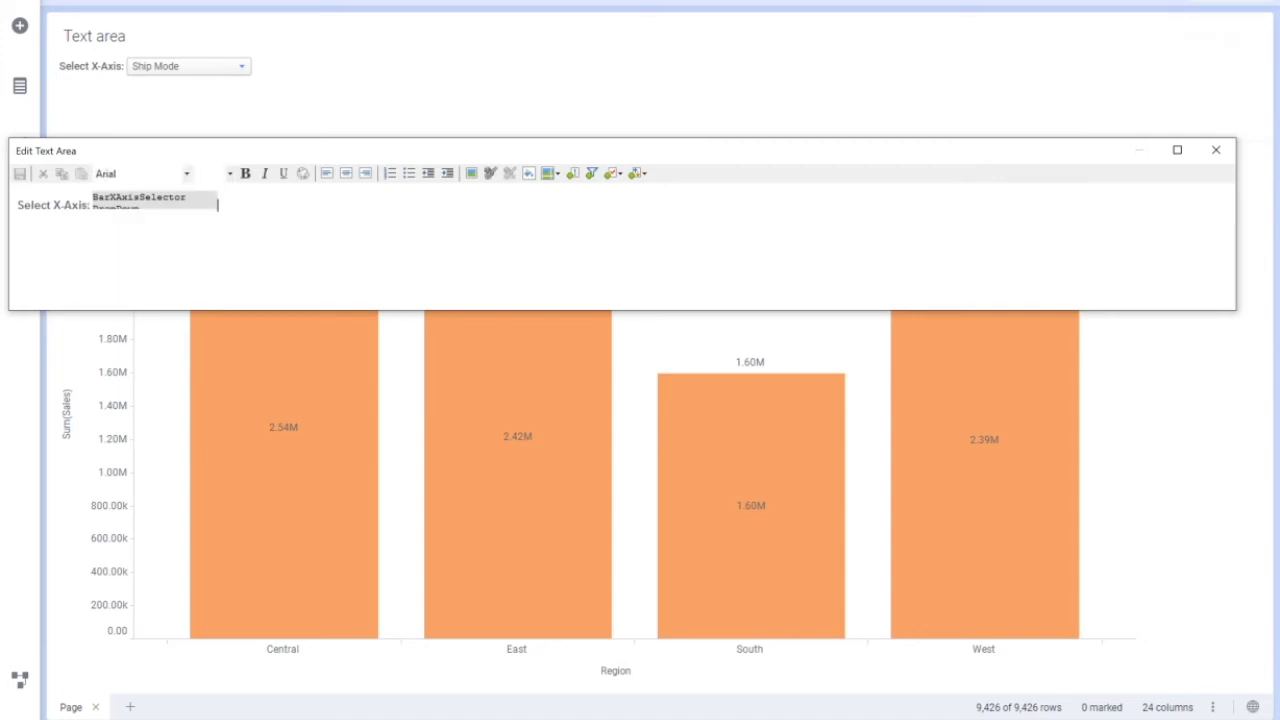
text(Selec)
text(t Y)
text(s)
key(BackSpace)
key(BackSpace)
key(BackSpace)
key(BackSpace)
text(Axis)
Format the "Select Y-Axis:" label in bold at font size 10.
drag(222, 205, 288, 206)
click(245, 173)
click(229, 174)
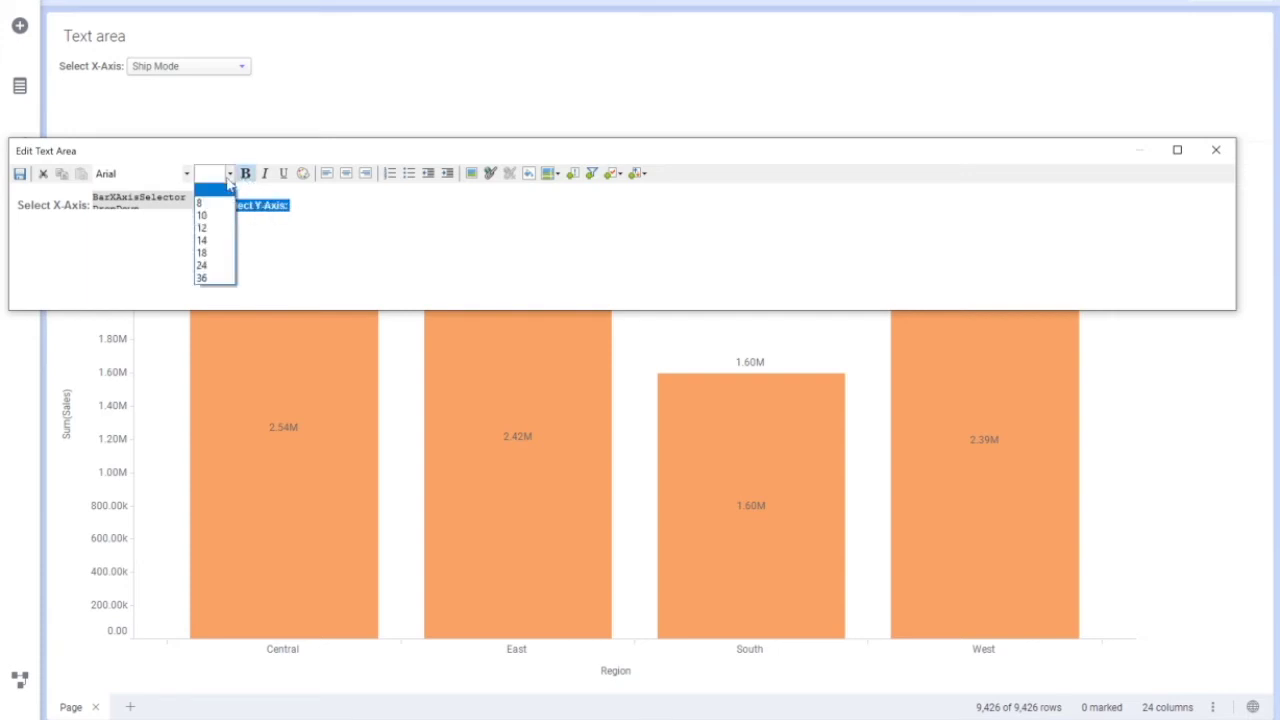
click(221, 230)
click(298, 207)
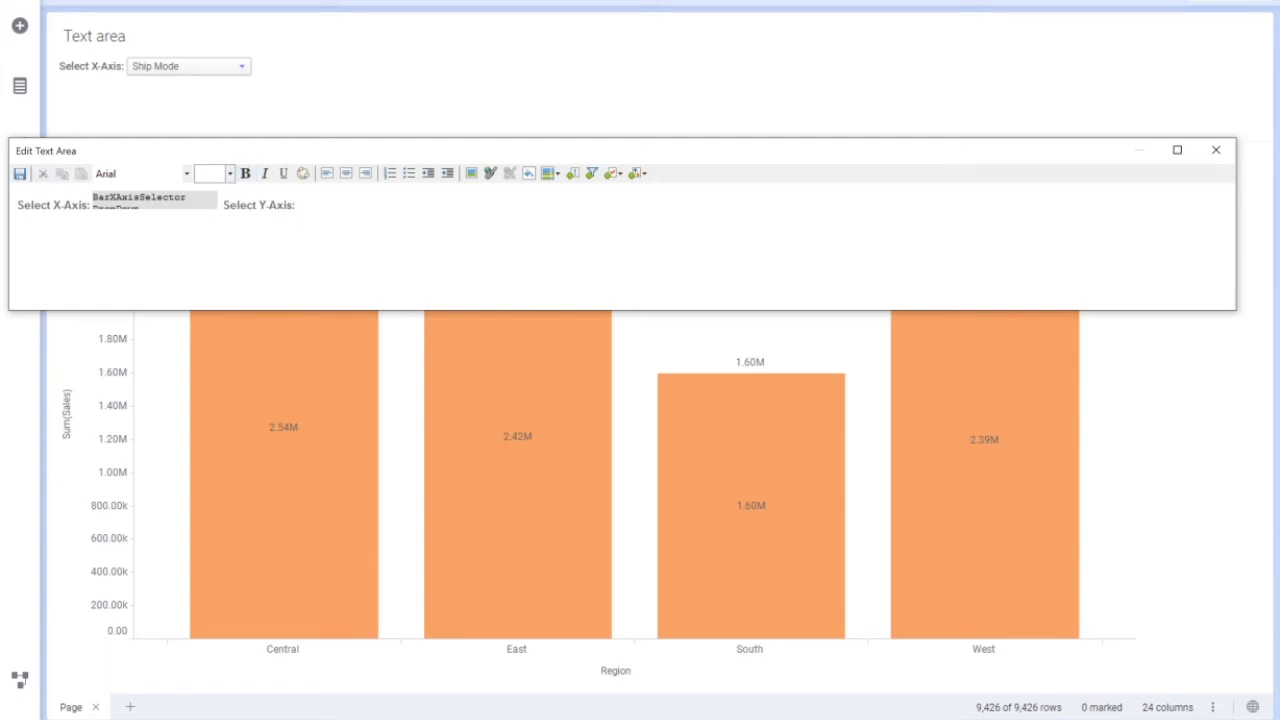
Give the text area a light blue background colour and save the text area.
click(528, 174)
click(531, 191)
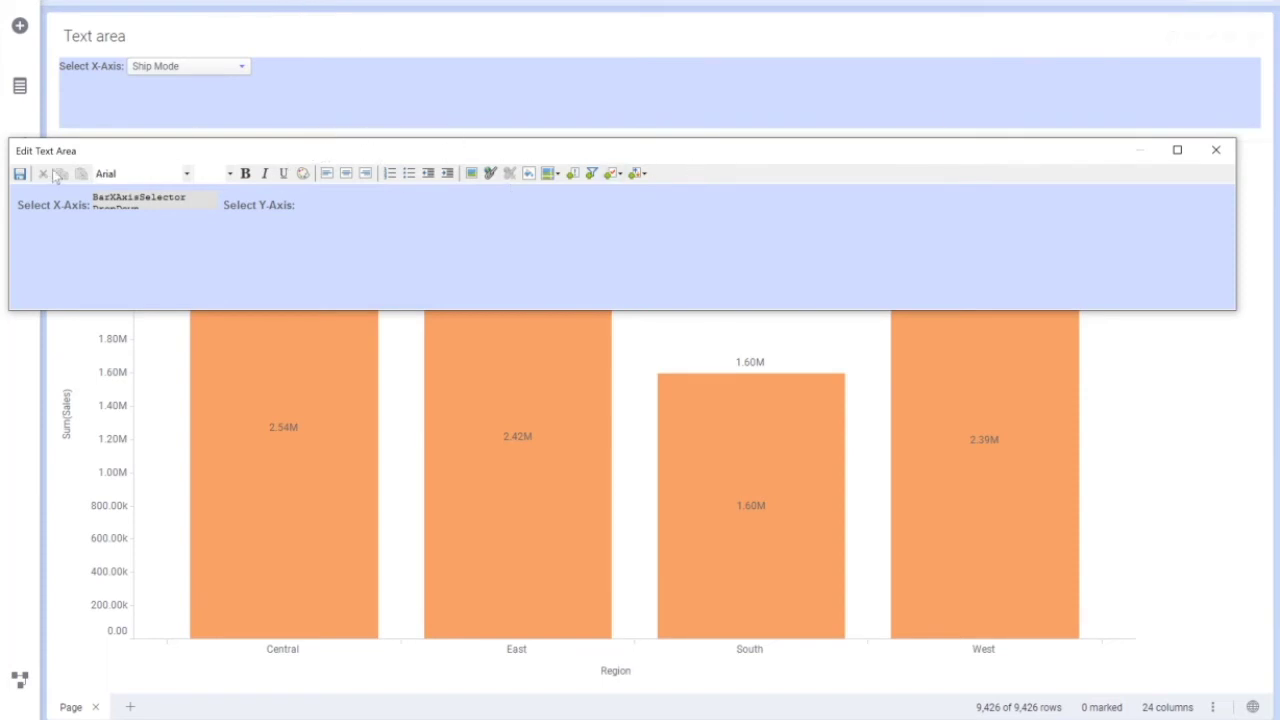
click(20, 174)
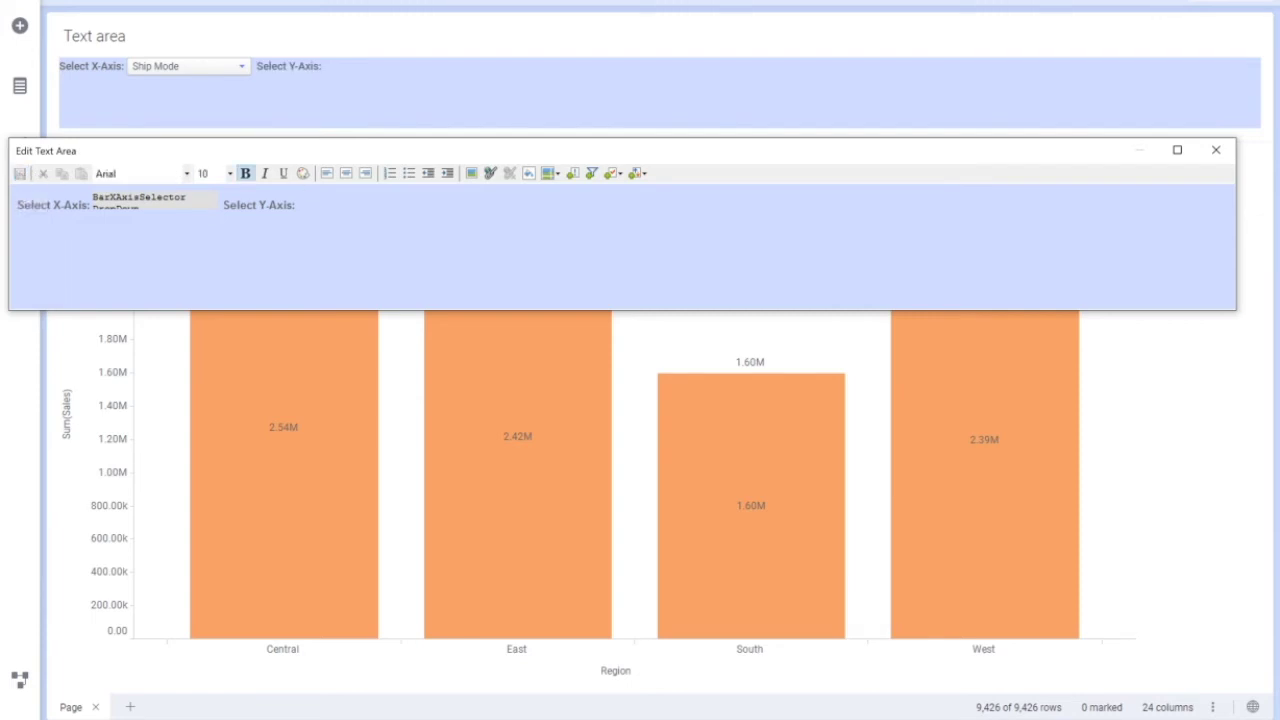
Insert a drop-down list property control after "Select Y-Axis:" and create a String document property named BarYAxisSelector for it.
click(298, 205)
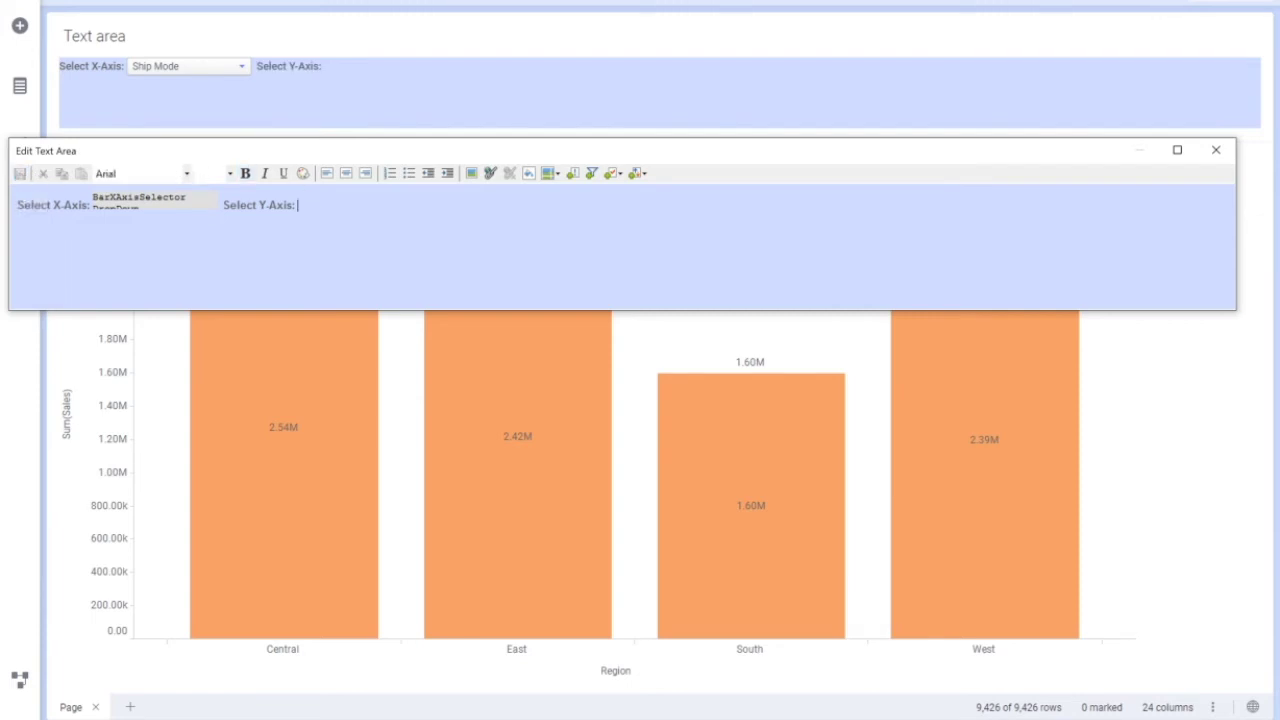
click(622, 175)
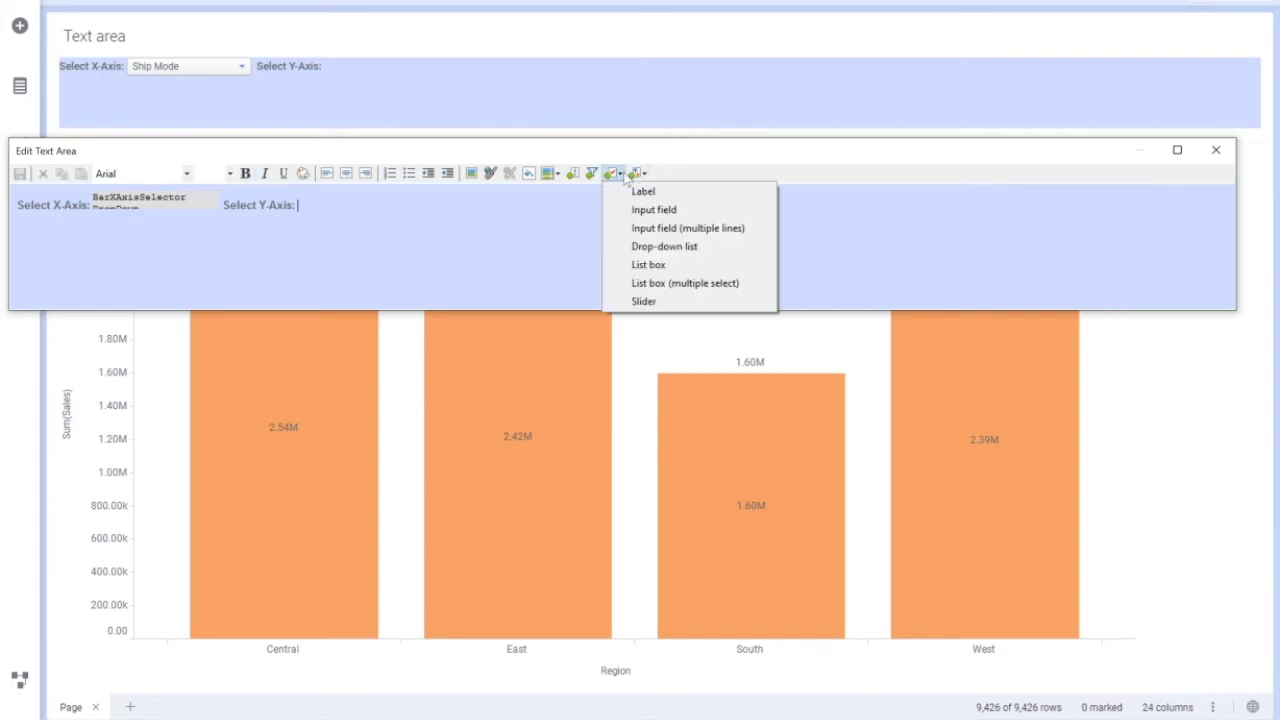
click(652, 252)
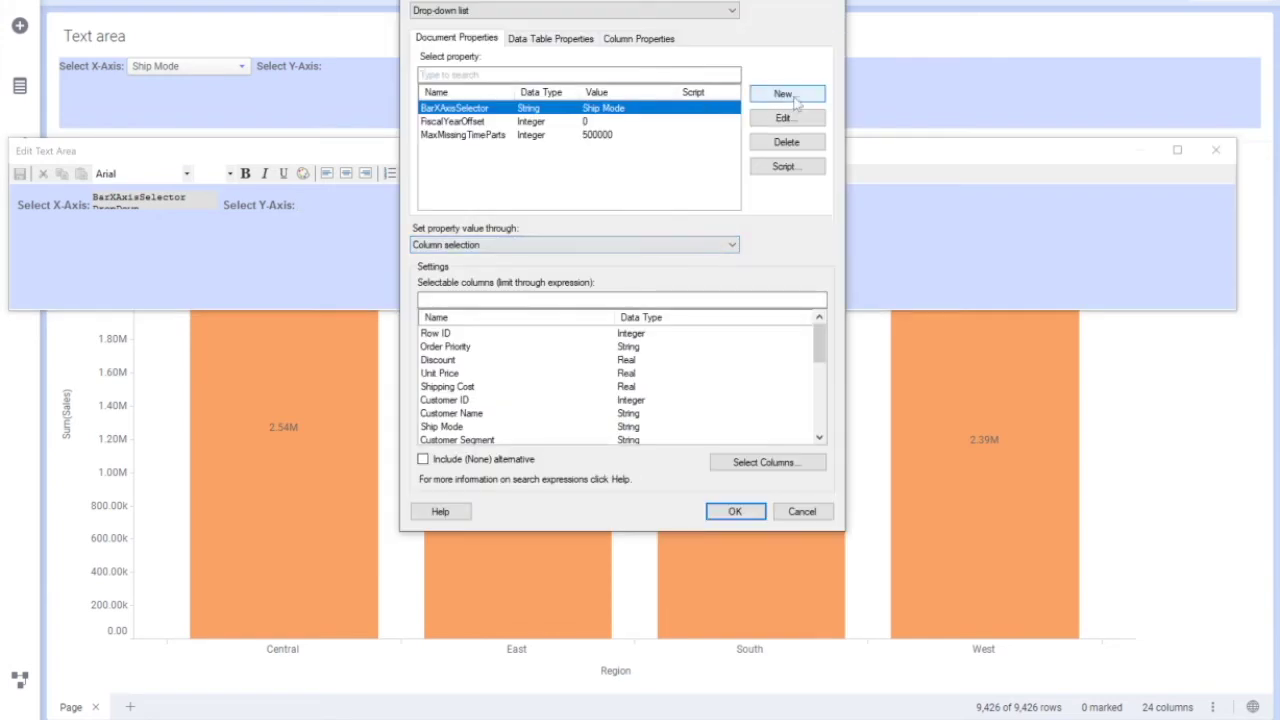
click(790, 96)
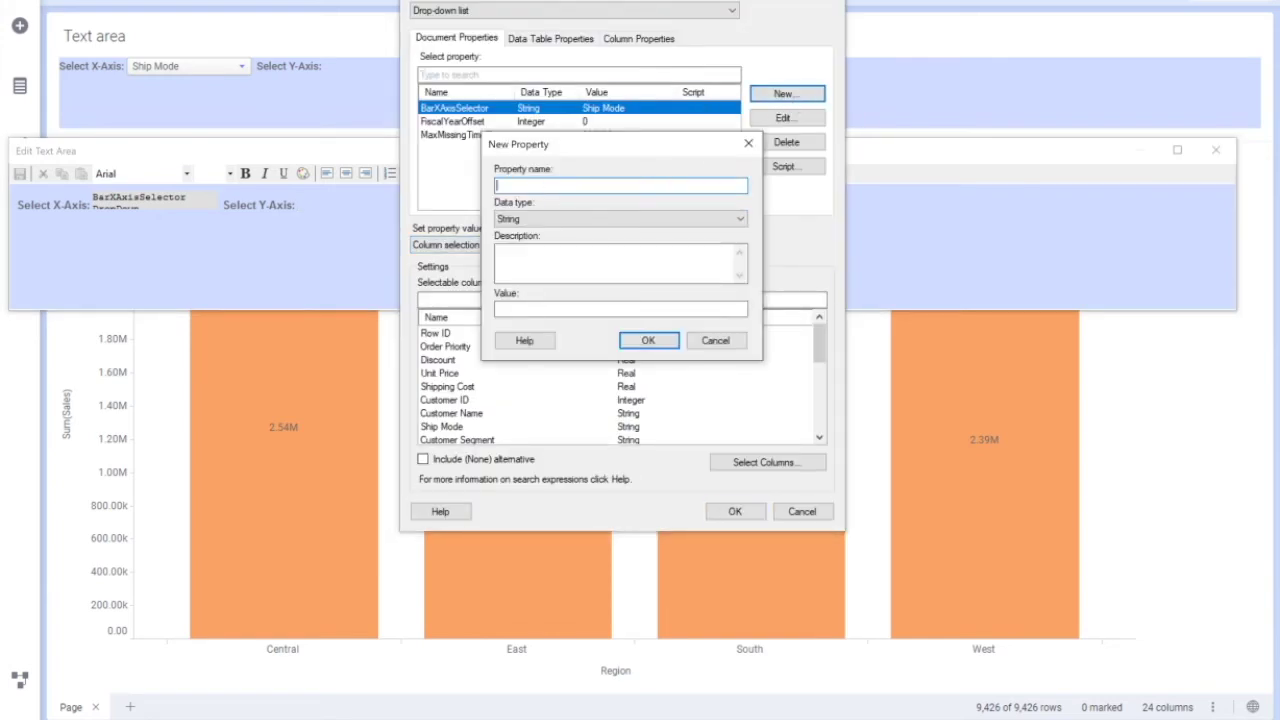
text(BarYAxisSelector)
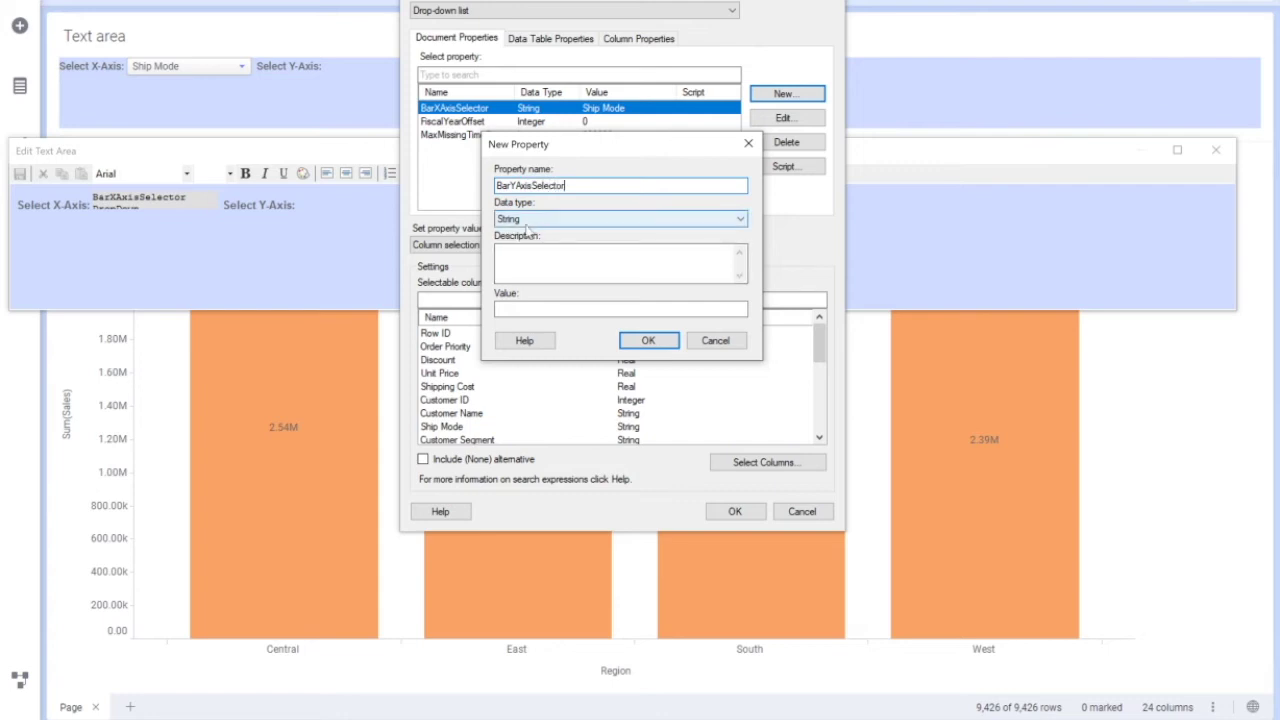
click(648, 340)
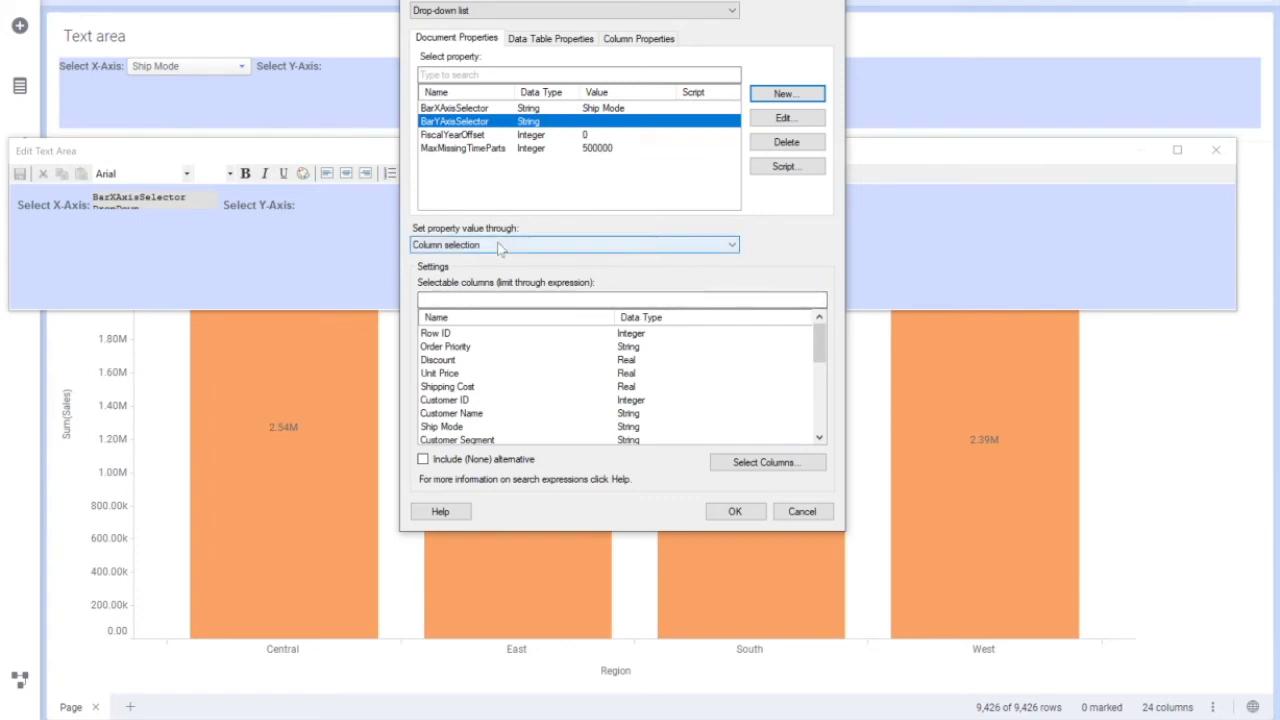
Create a Boolean column property YAxis with default value True for the selectable columns, and clear all its selected columns.
click(757, 463)
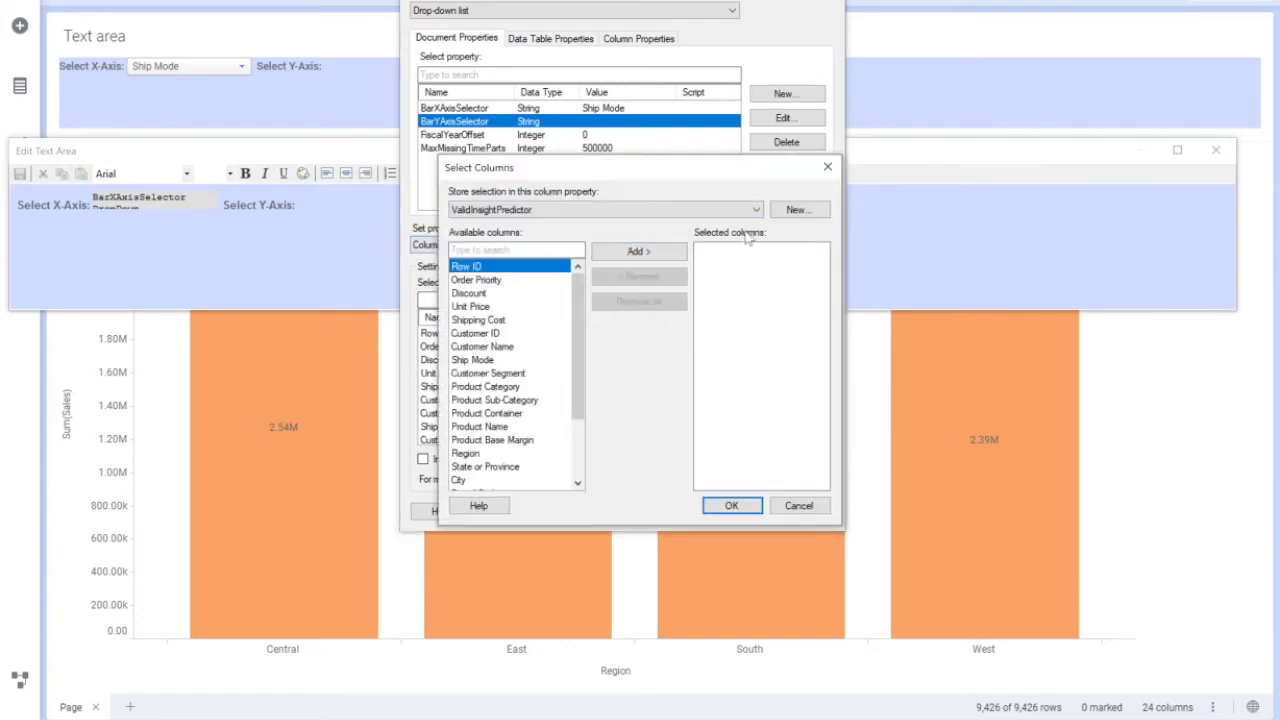
click(796, 211)
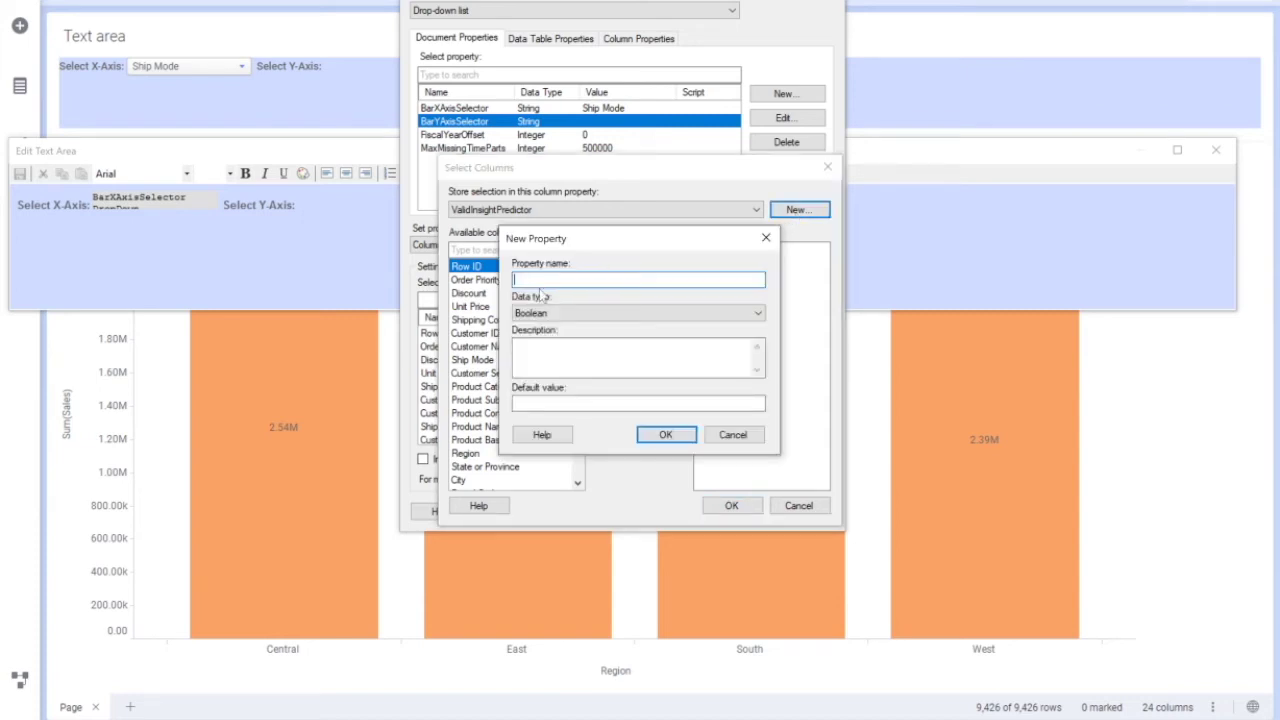
text(Y)
text(True)
click(665, 436)
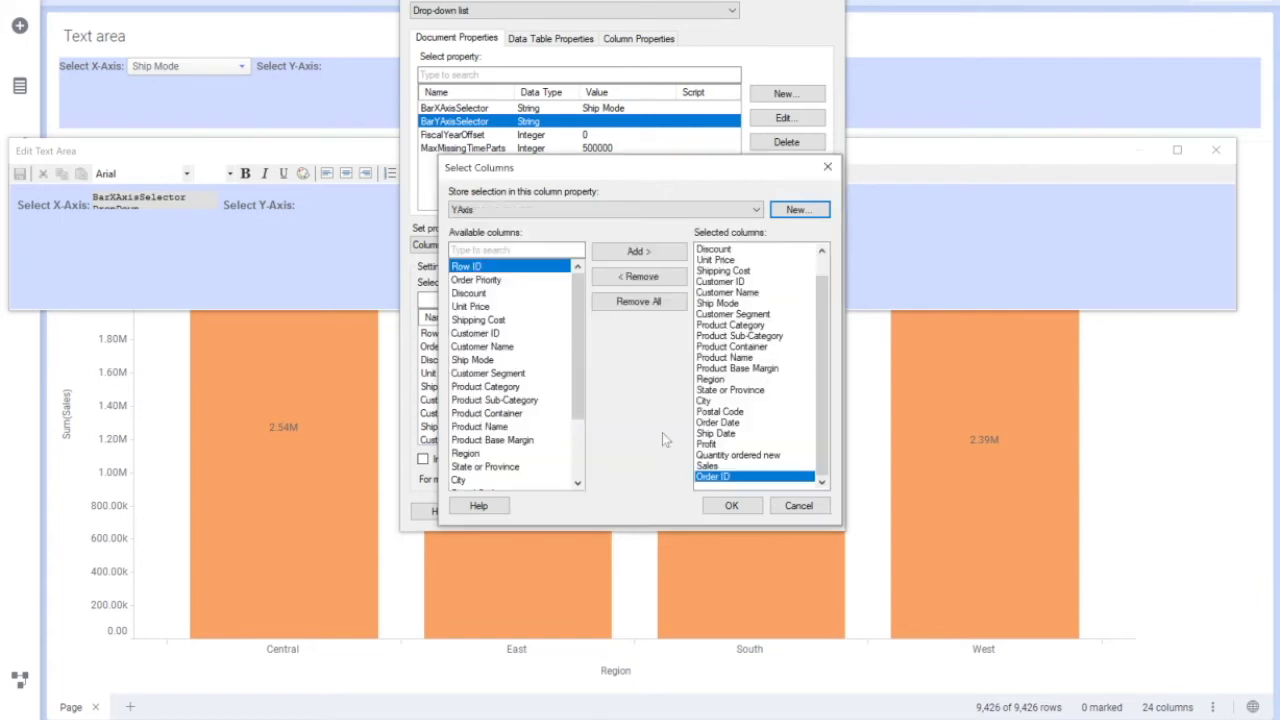
click(662, 301)
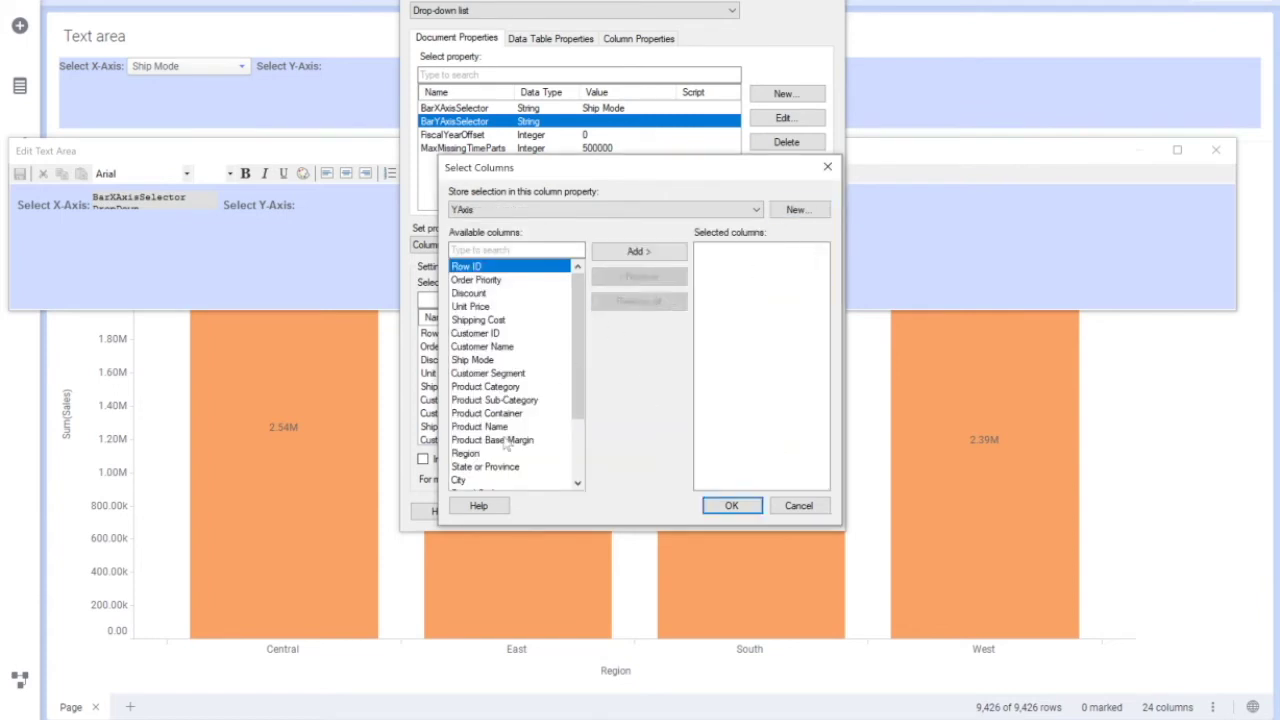
Add the Profit, Sales and Shipping Cost columns to the YAxis column property and accept the column selection.
scroll(507, 447, down, 3)
click(470, 441)
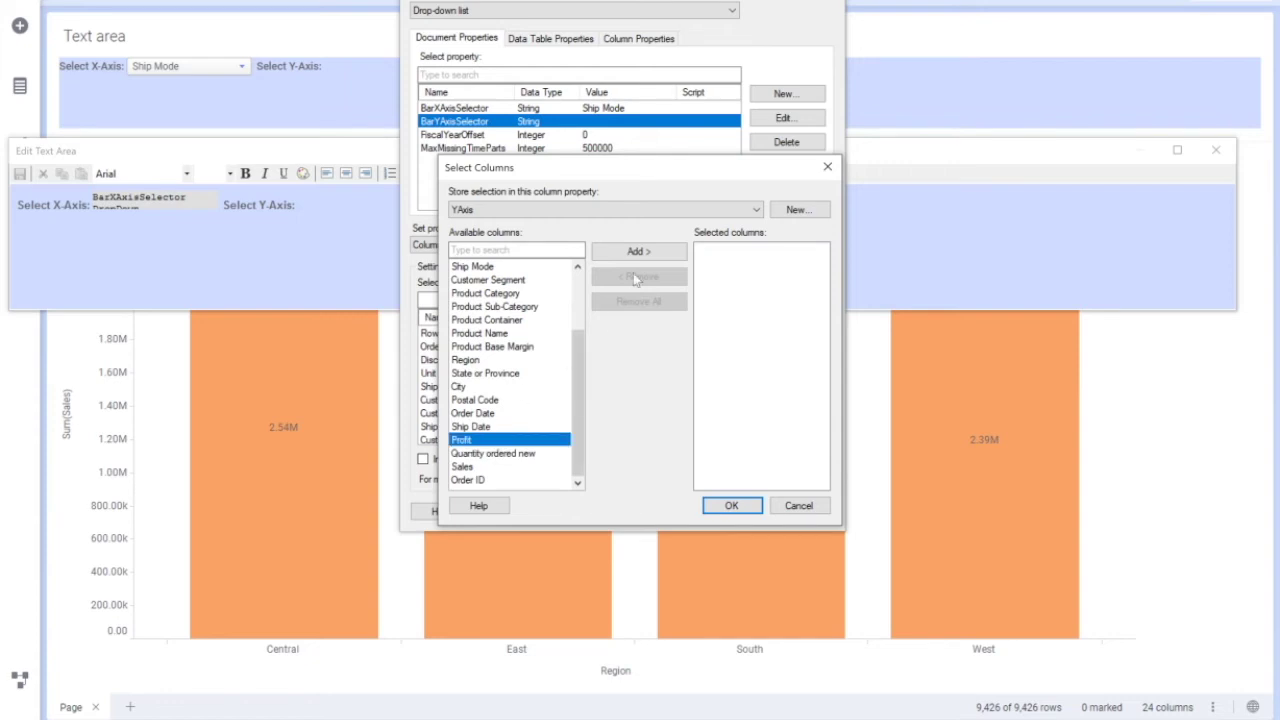
click(639, 251)
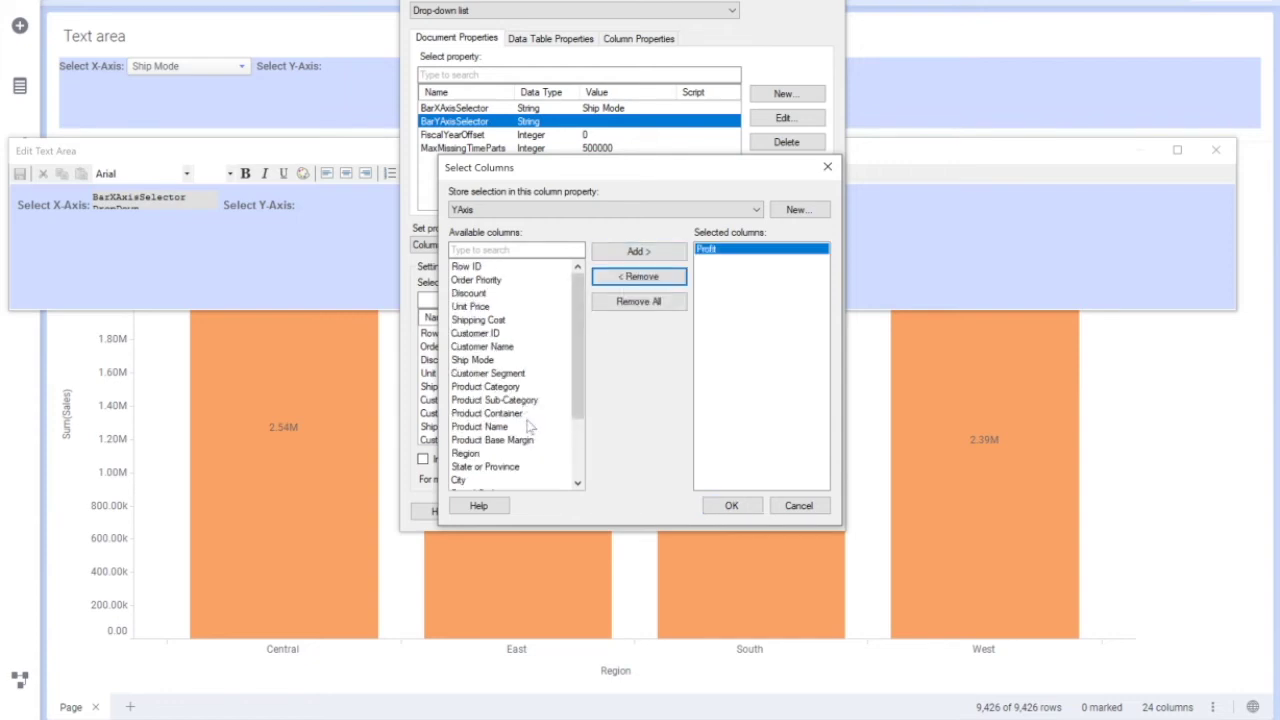
scroll(520, 445, down, 3)
click(470, 467)
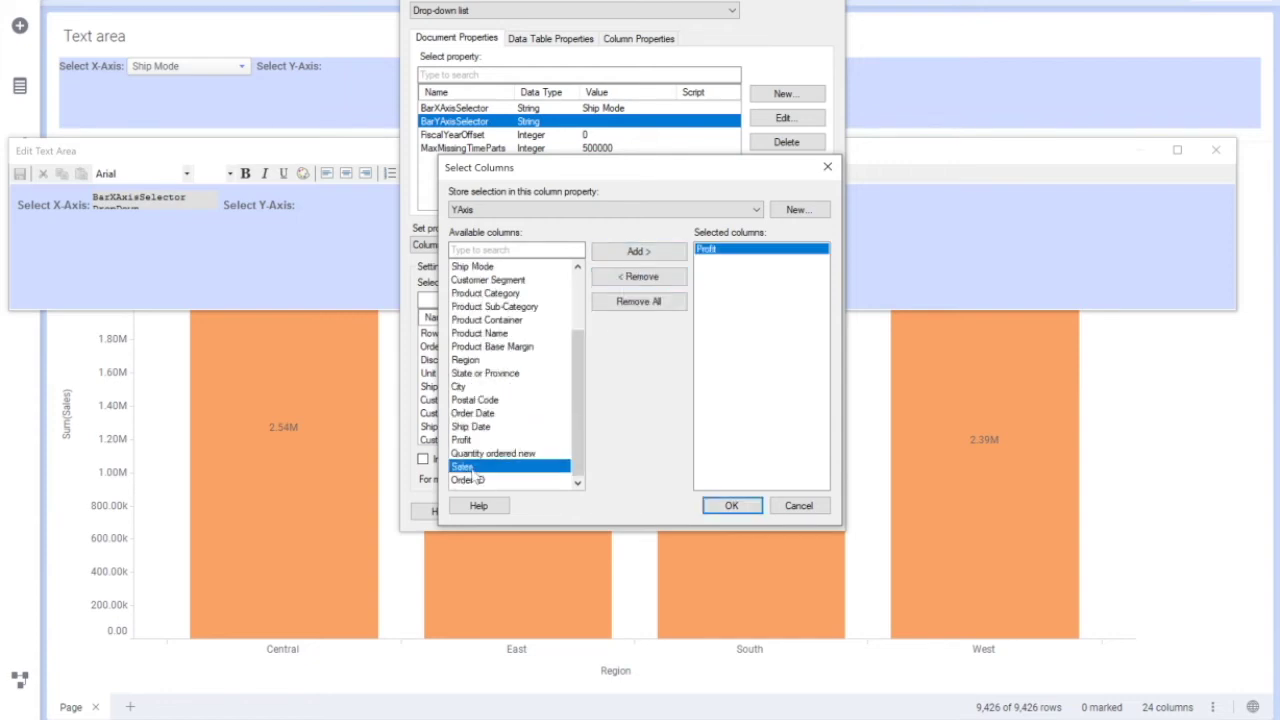
click(637, 255)
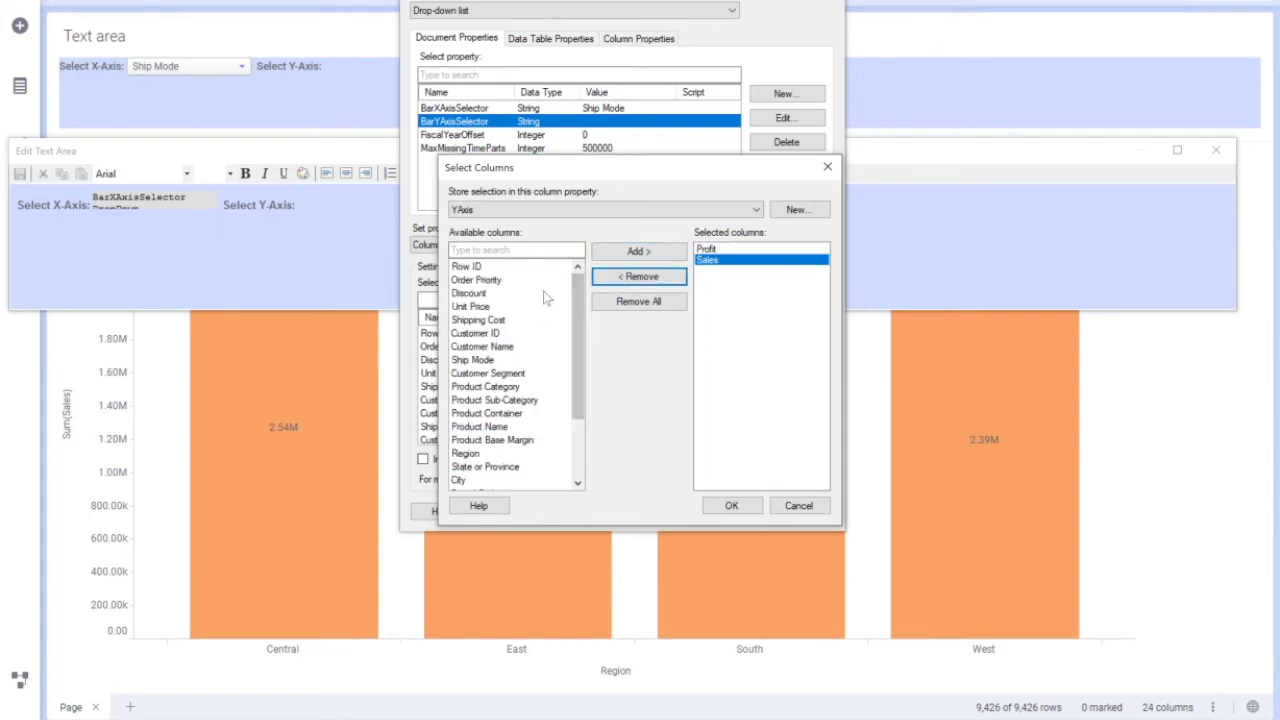
scroll(545, 297, down, 3)
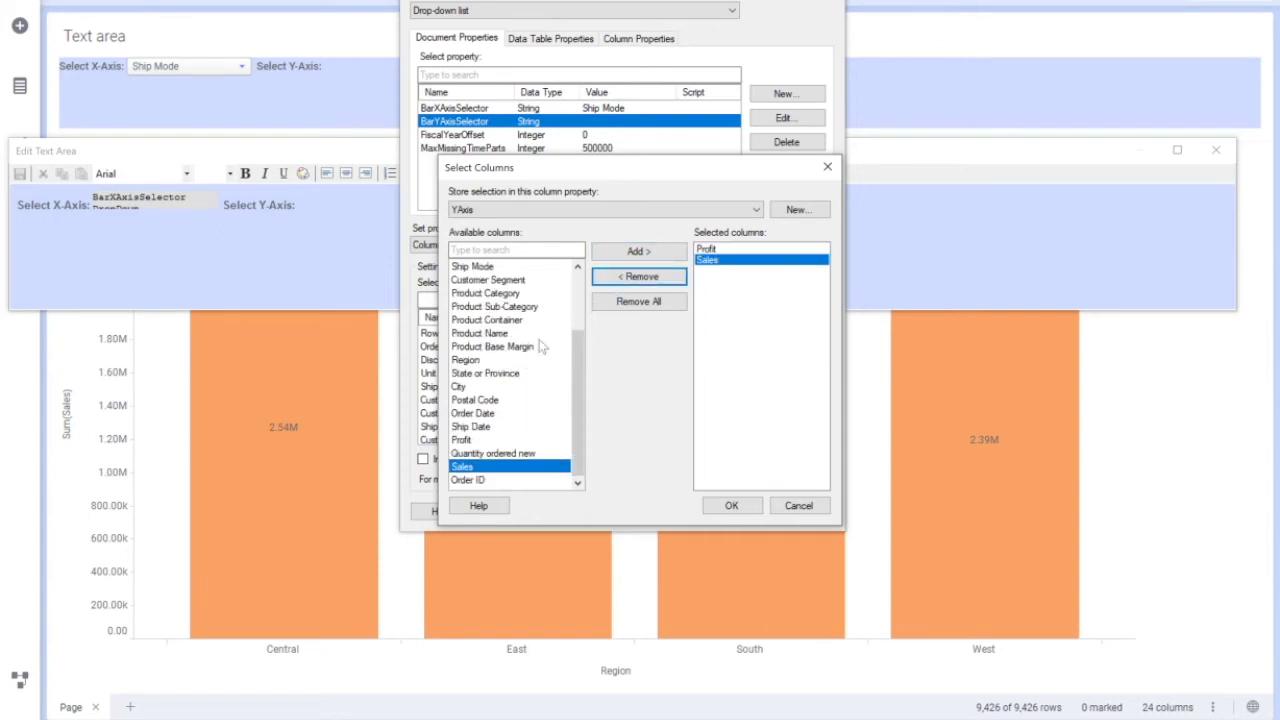
scroll(541, 343, up, 3)
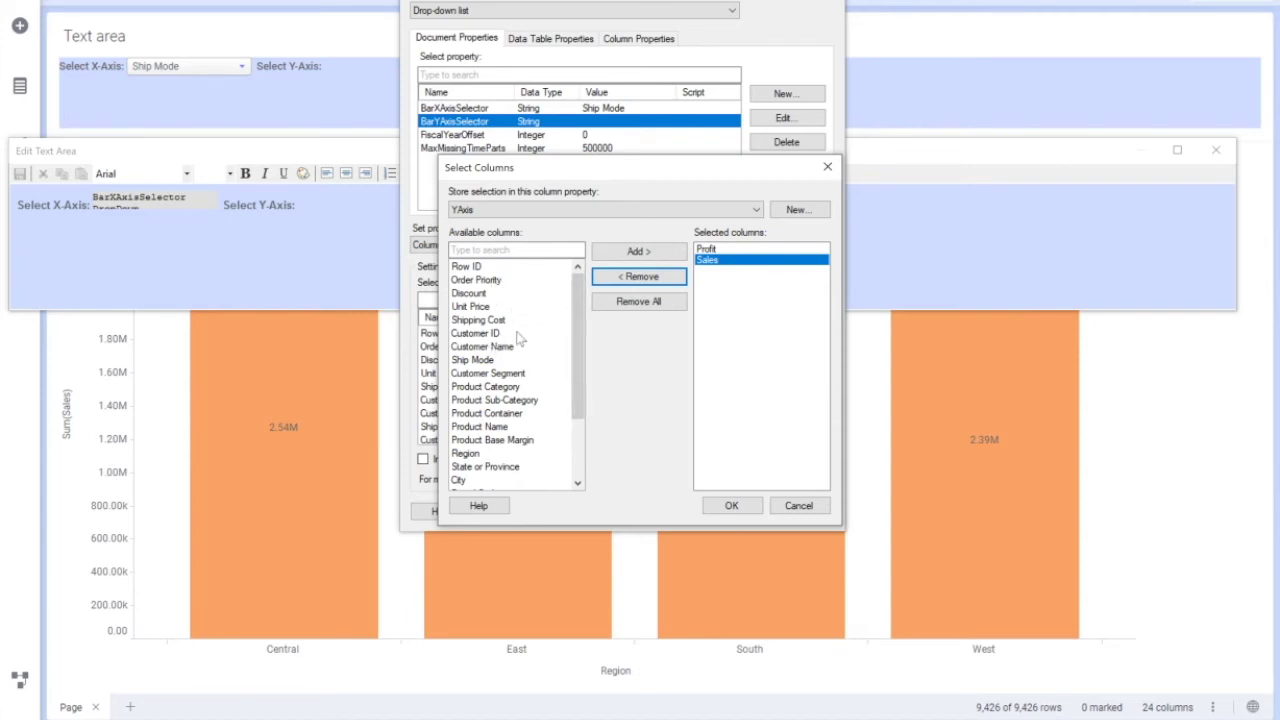
click(490, 320)
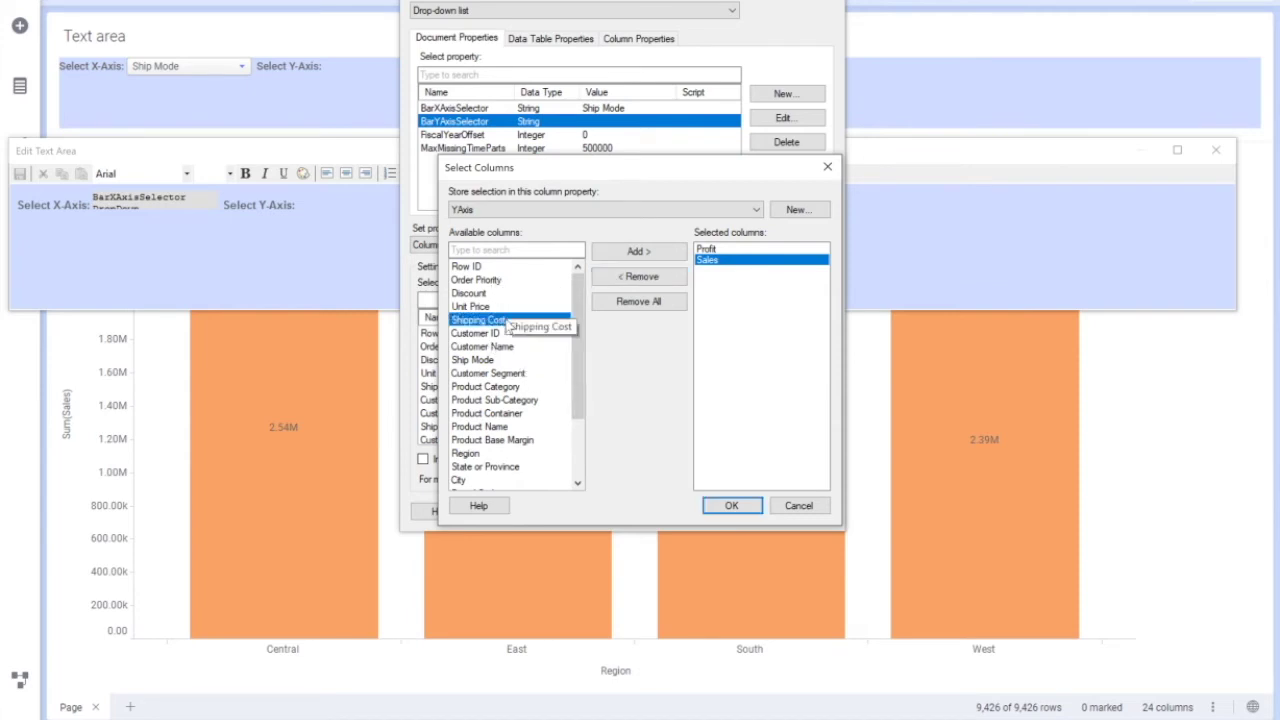
click(682, 253)
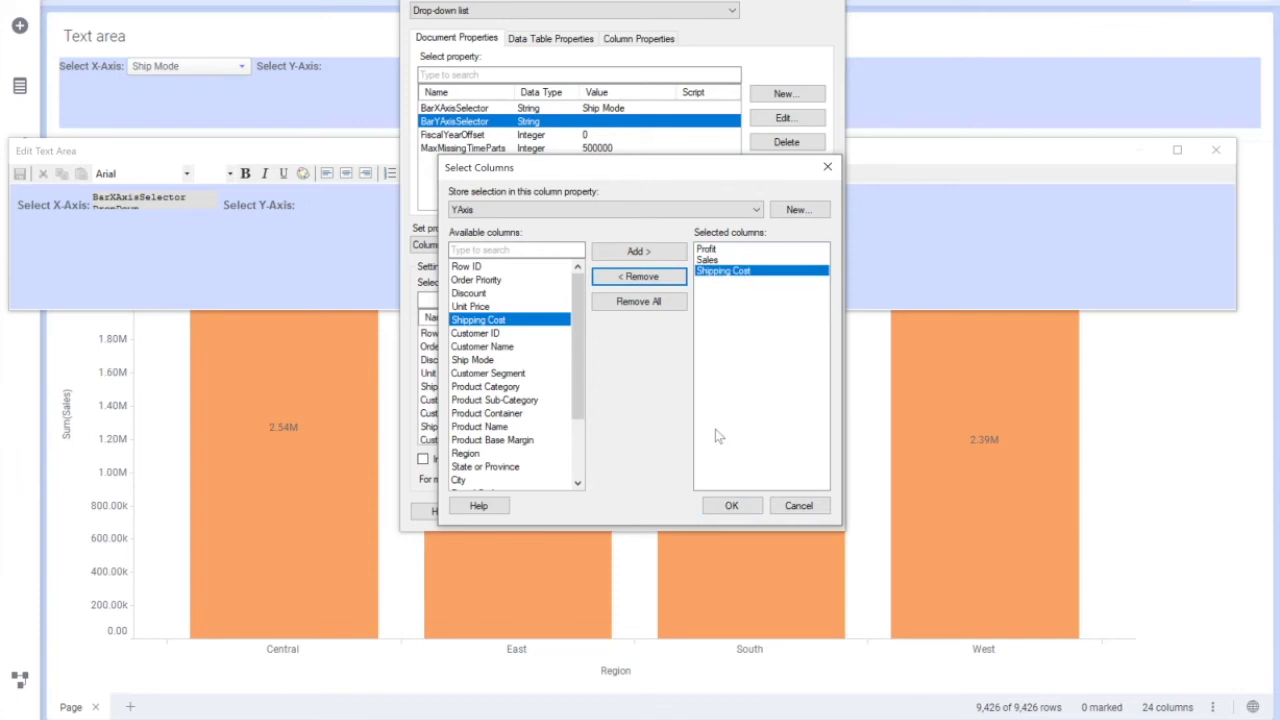
click(731, 506)
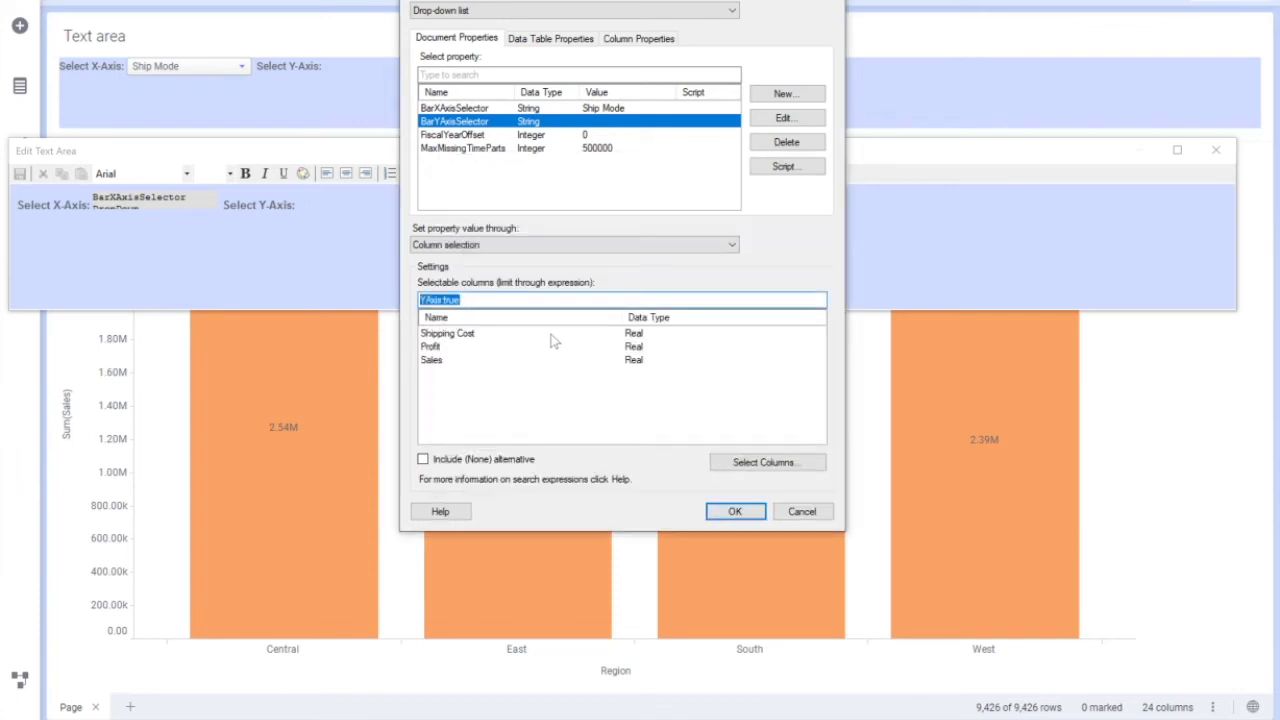
Confirm the BarYAxisSelector drop-down control, then save the text area and close its editor.
click(730, 513)
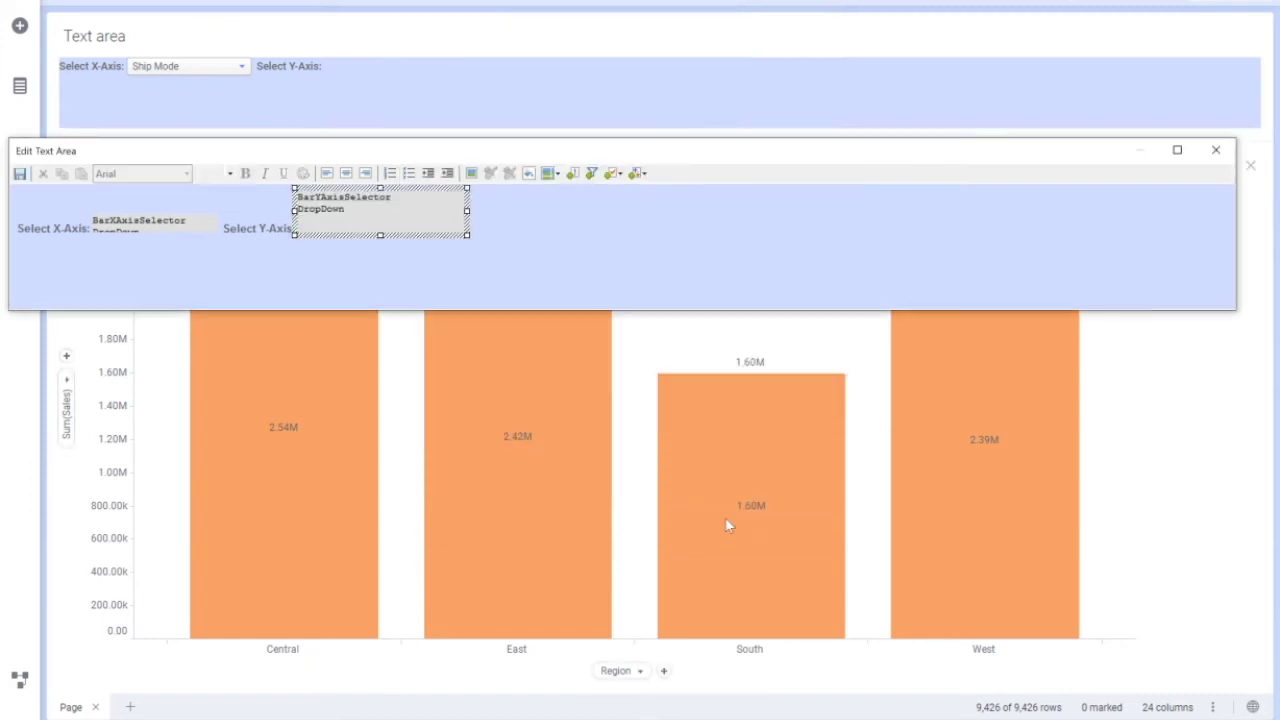
click(20, 176)
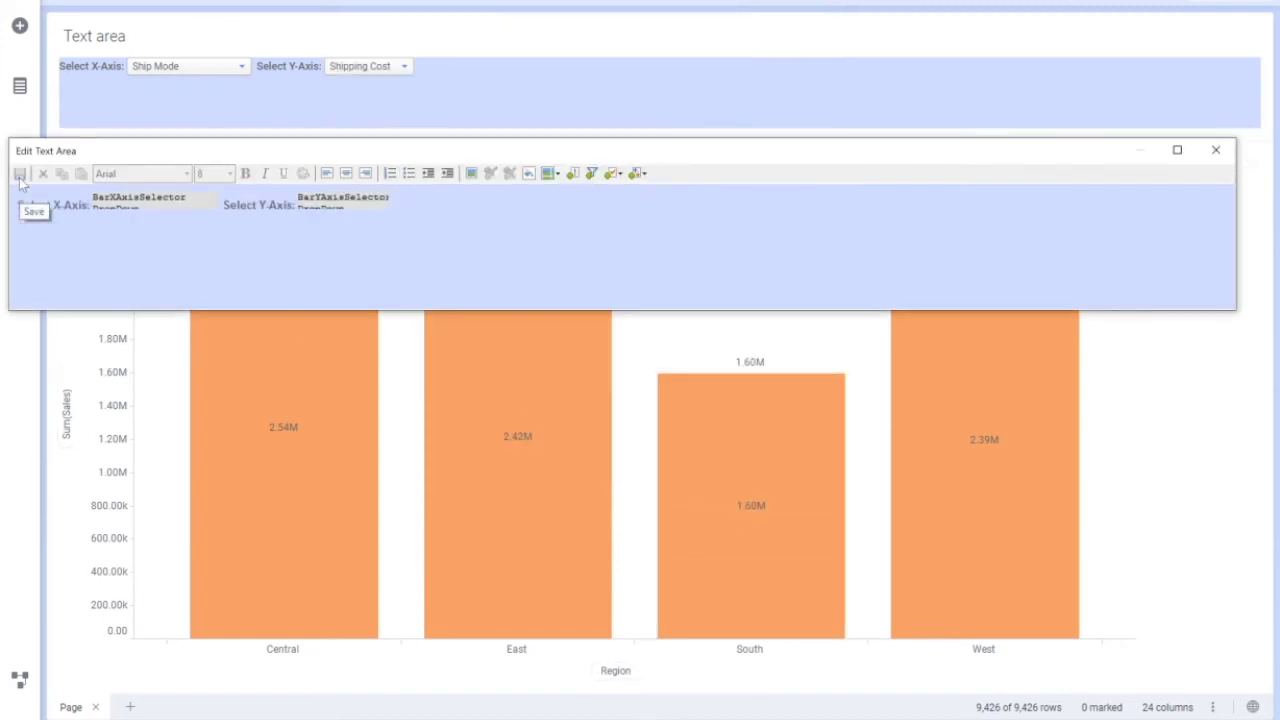
click(1216, 150)
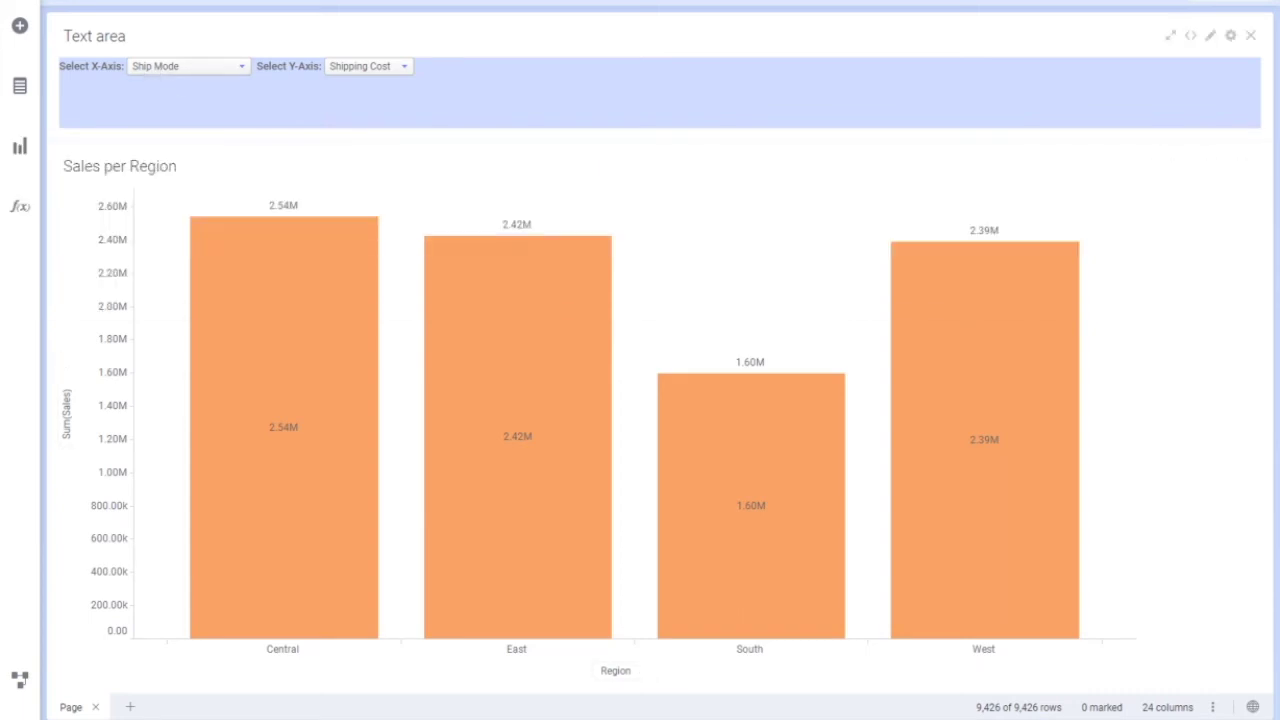
Choose Product Category in the X-axis drop-down and Profit in the Y-axis drop-down of the text area.
click(238, 70)
click(367, 70)
key(Escape)
click(222, 70)
click(185, 123)
click(395, 74)
click(345, 106)
Set the bar chart's category axis from the BarXAxisSelector document property.
right_click(612, 675)
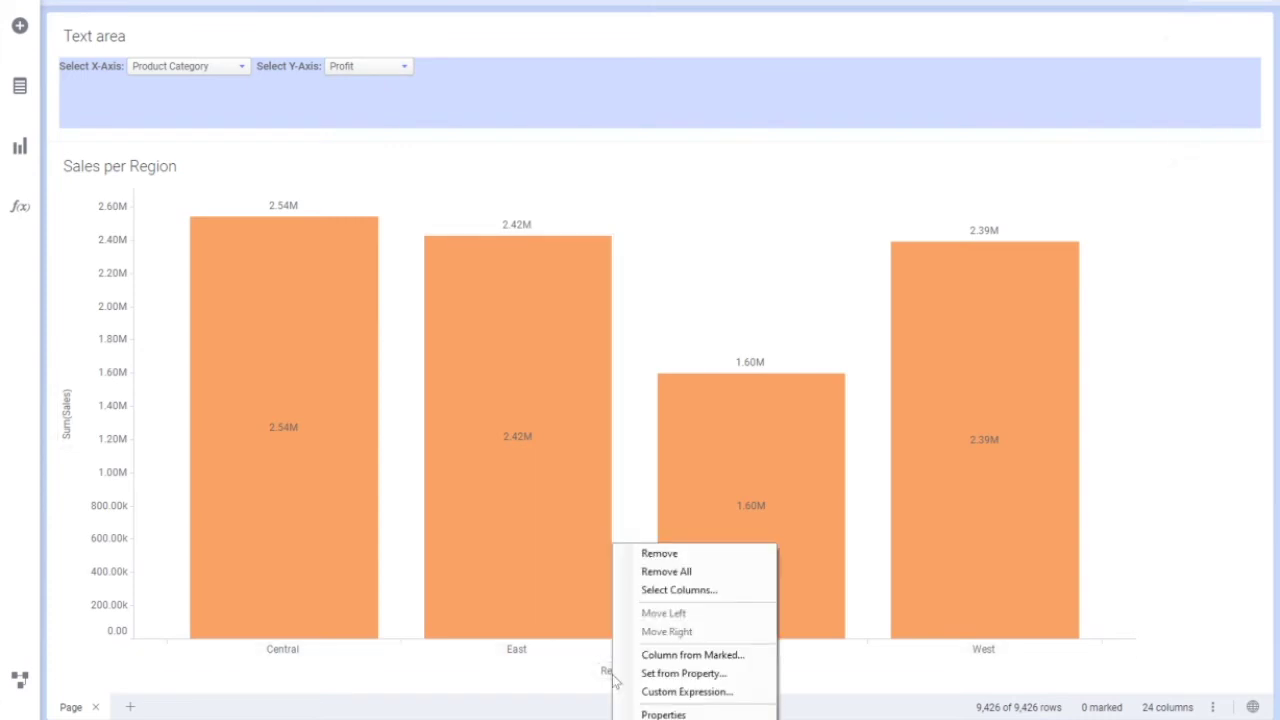
click(680, 673)
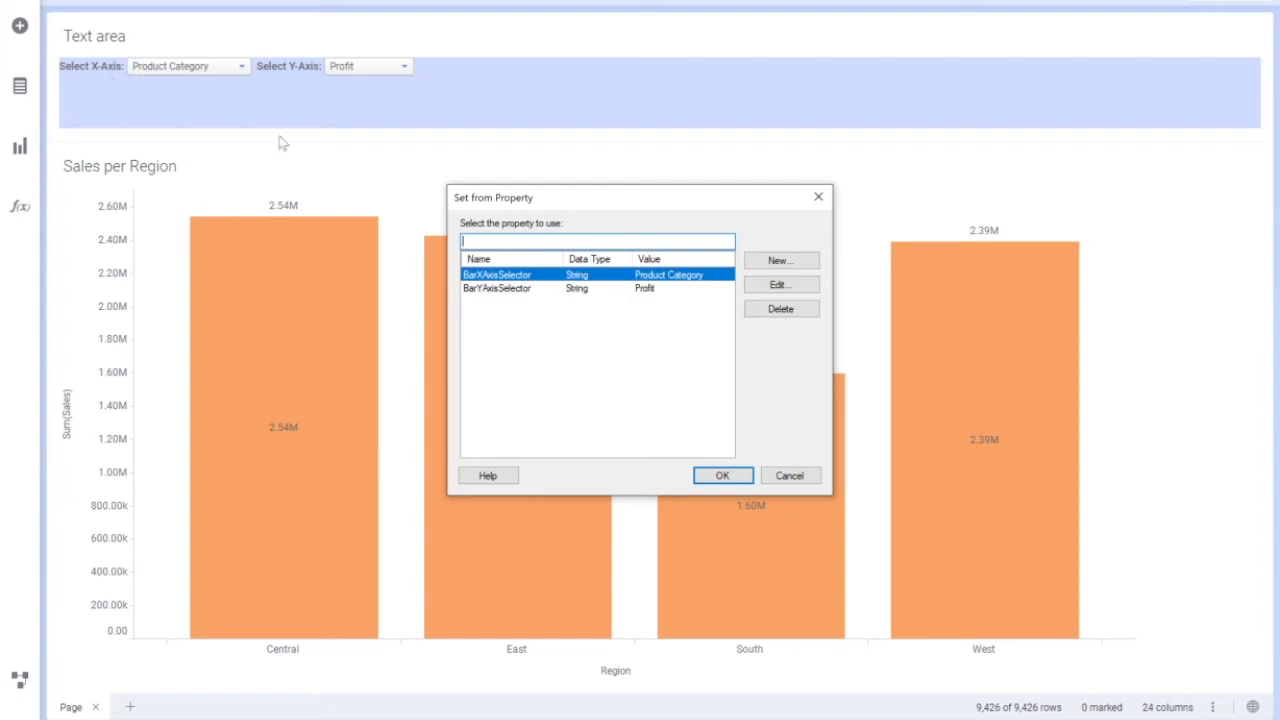
click(715, 475)
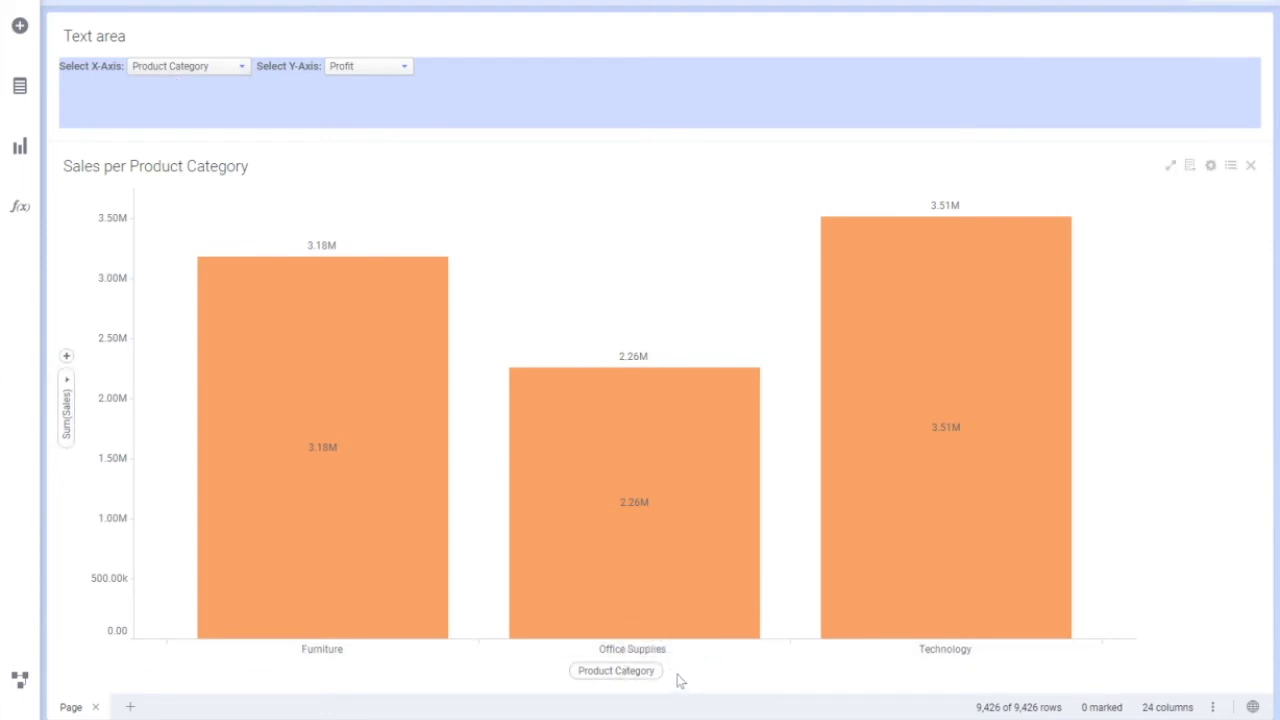
click(67, 381)
click(610, 300)
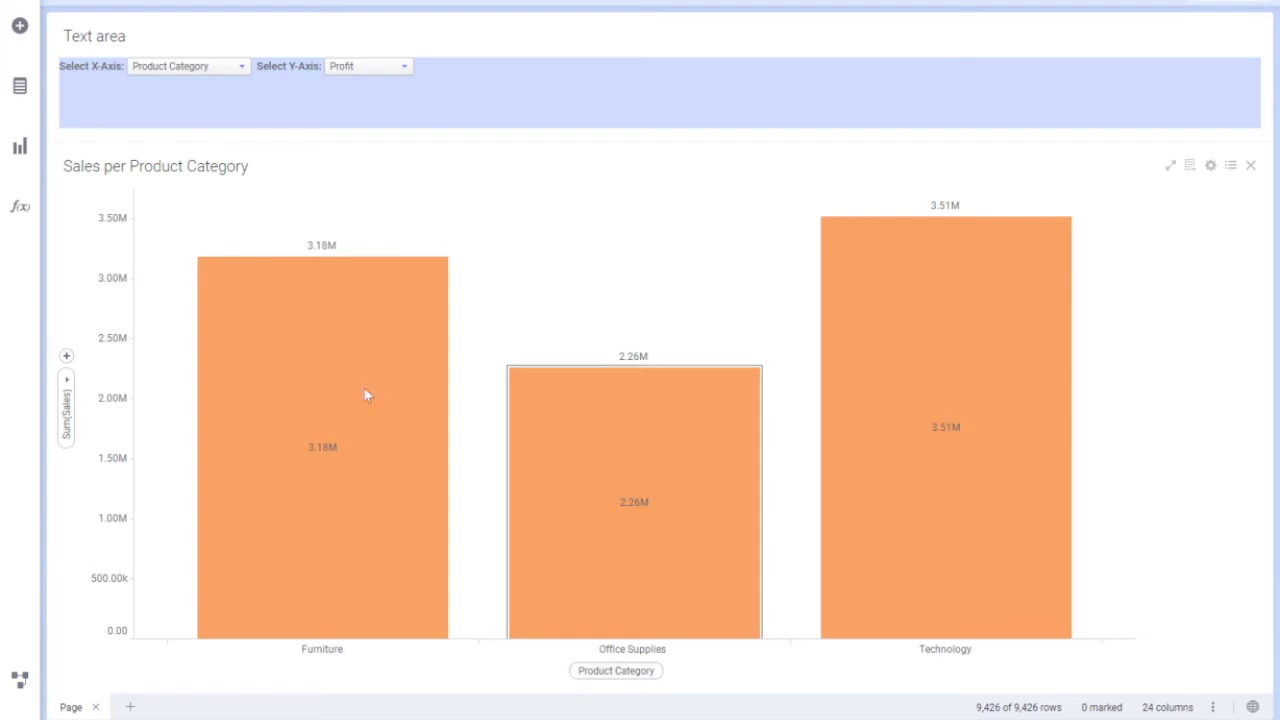
click(203, 68)
click(265, 115)
right_click(66, 385)
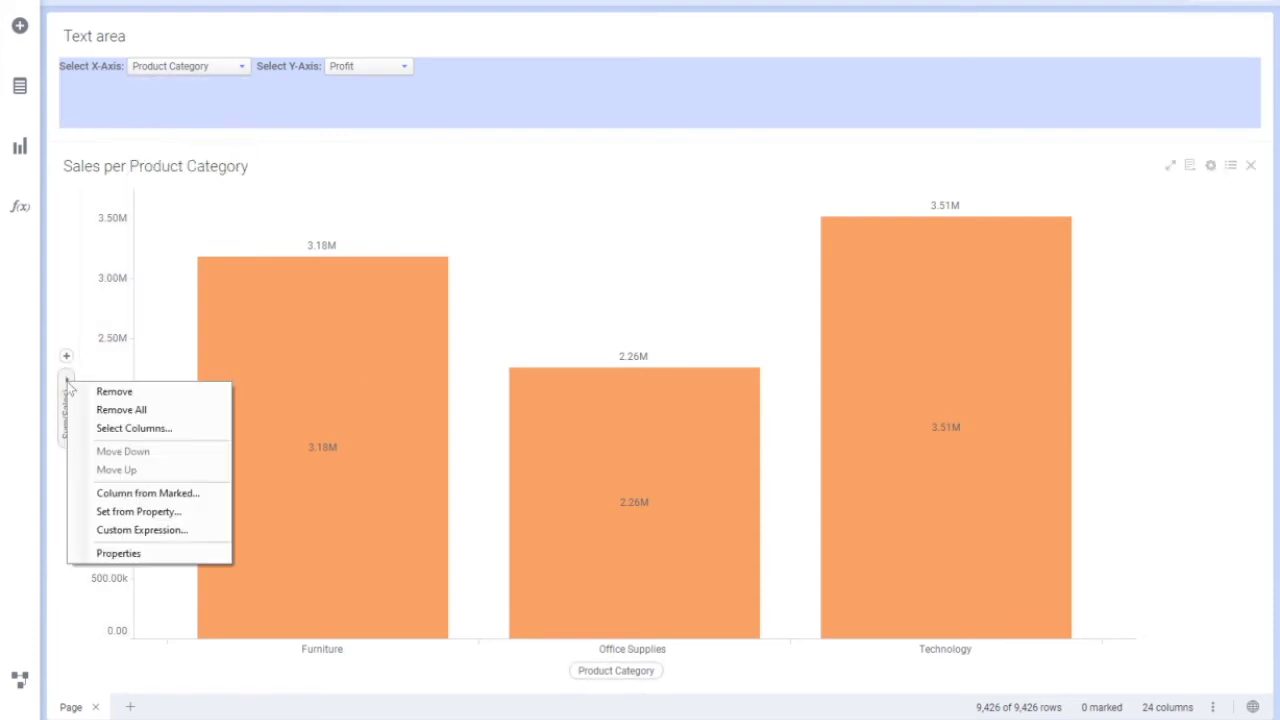
click(145, 530)
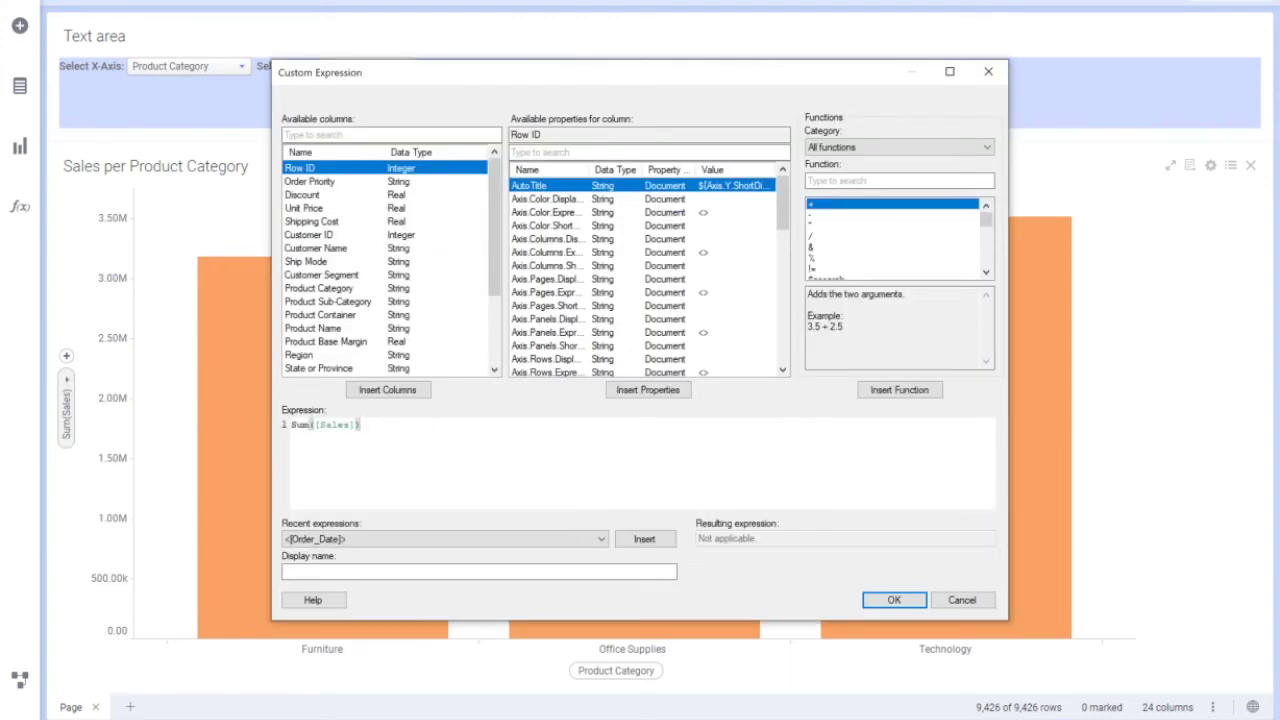
click(961, 600)
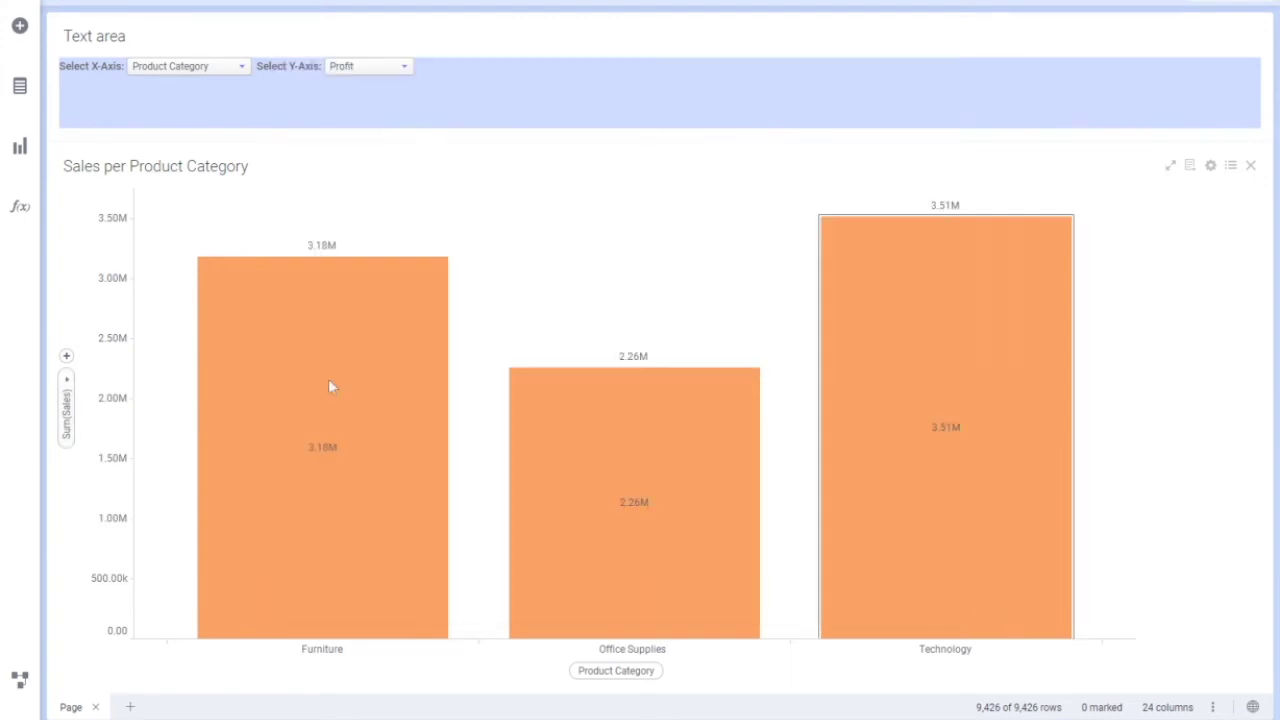
Set the bar chart's value axis from the BarYAxisSelector document property.
right_click(69, 383)
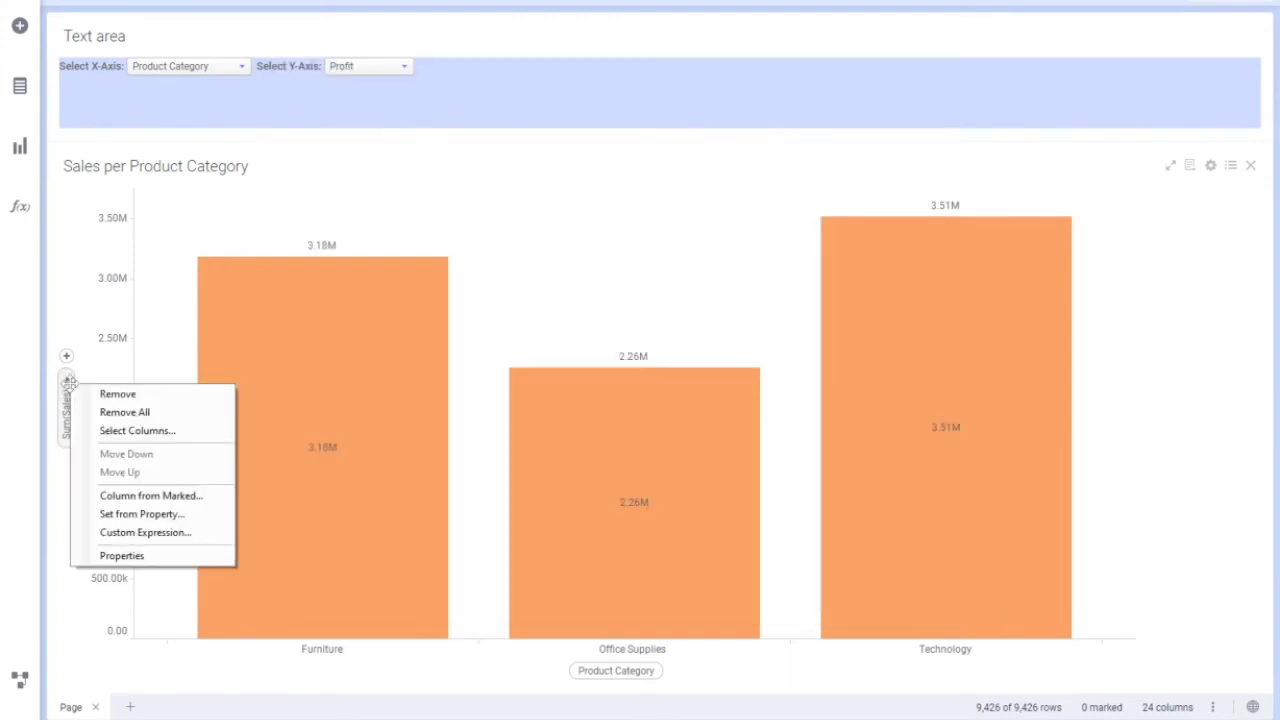
click(137, 513)
click(516, 289)
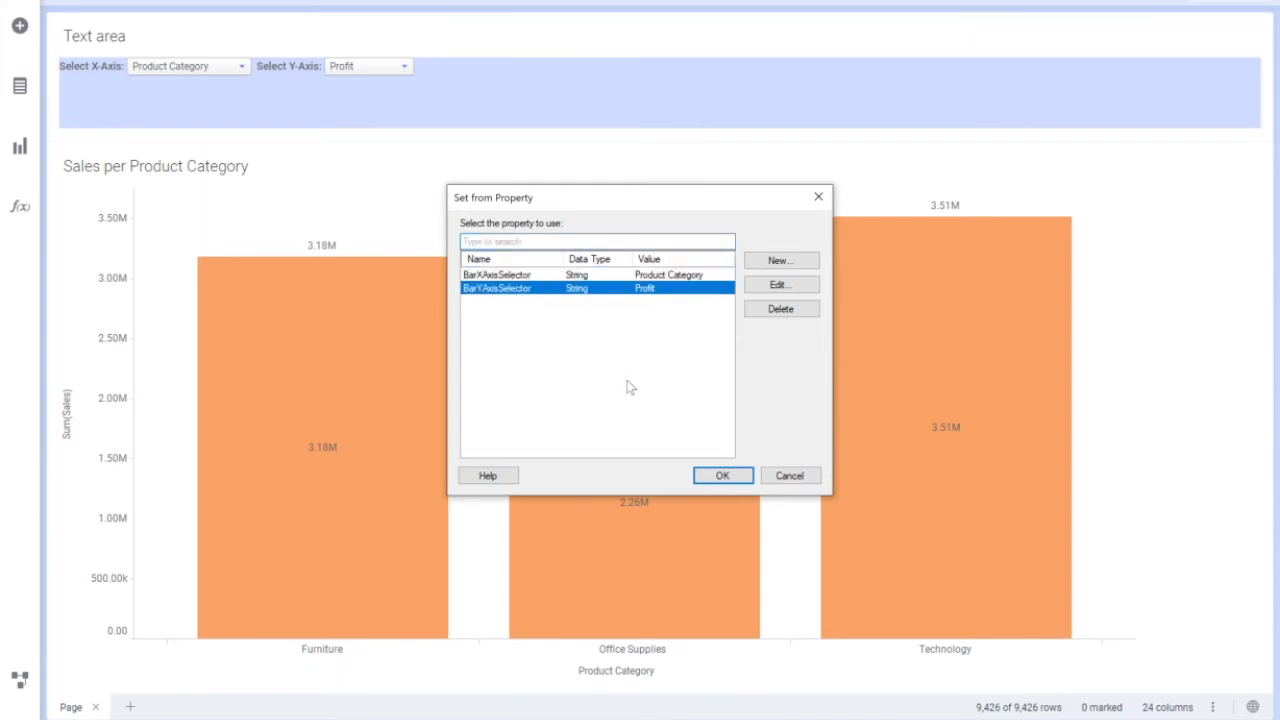
click(714, 475)
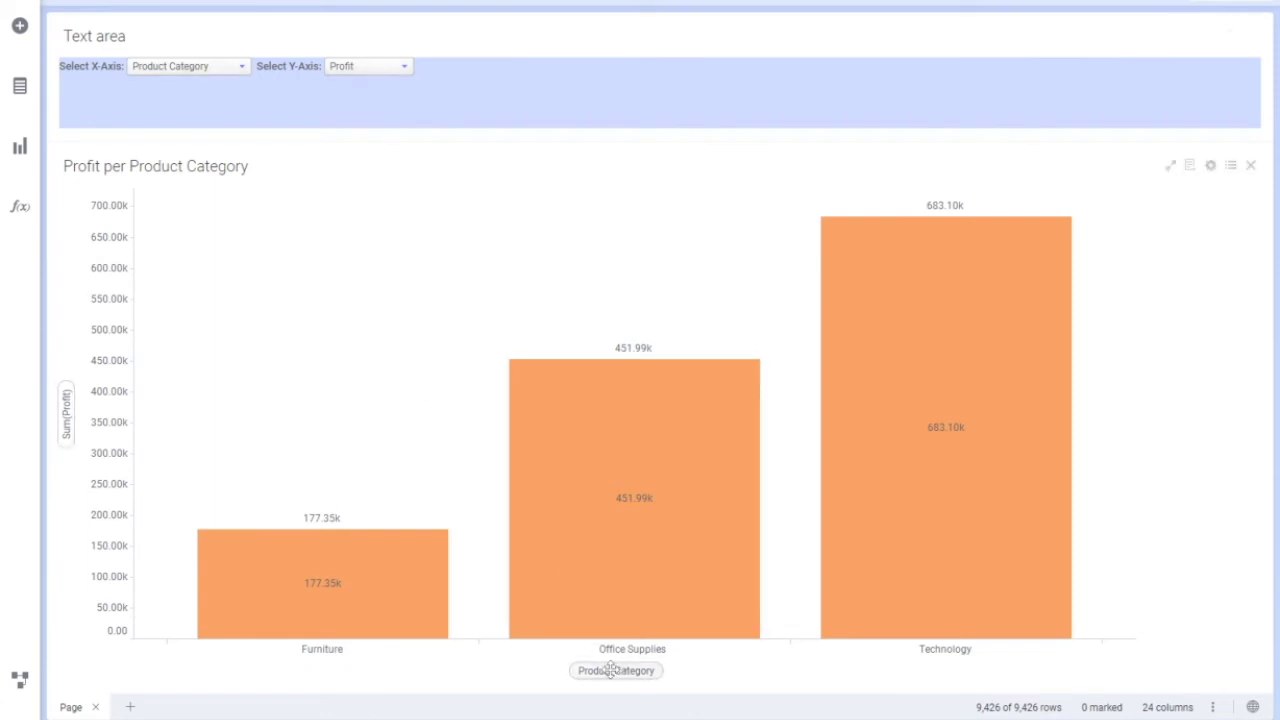
Test the drop-downs by selecting Product Sub-Category and Region for the X-axis, and Sales for the Y-axis.
click(238, 66)
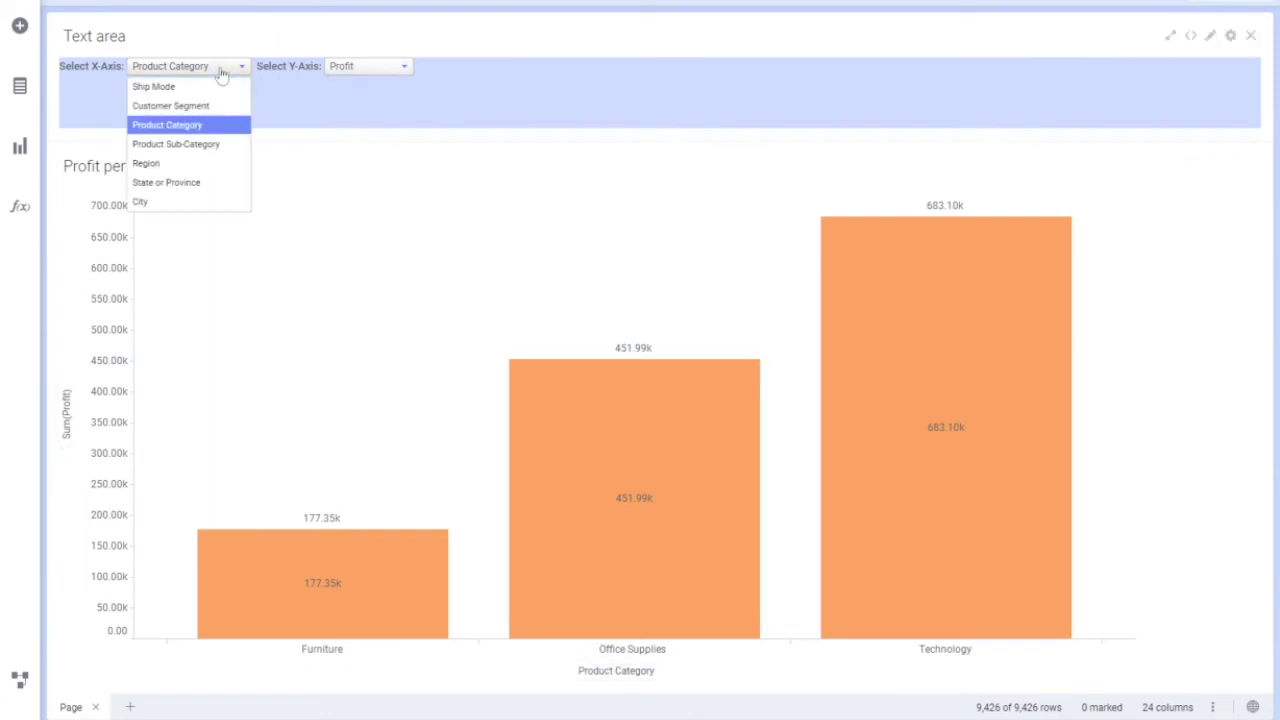
click(160, 146)
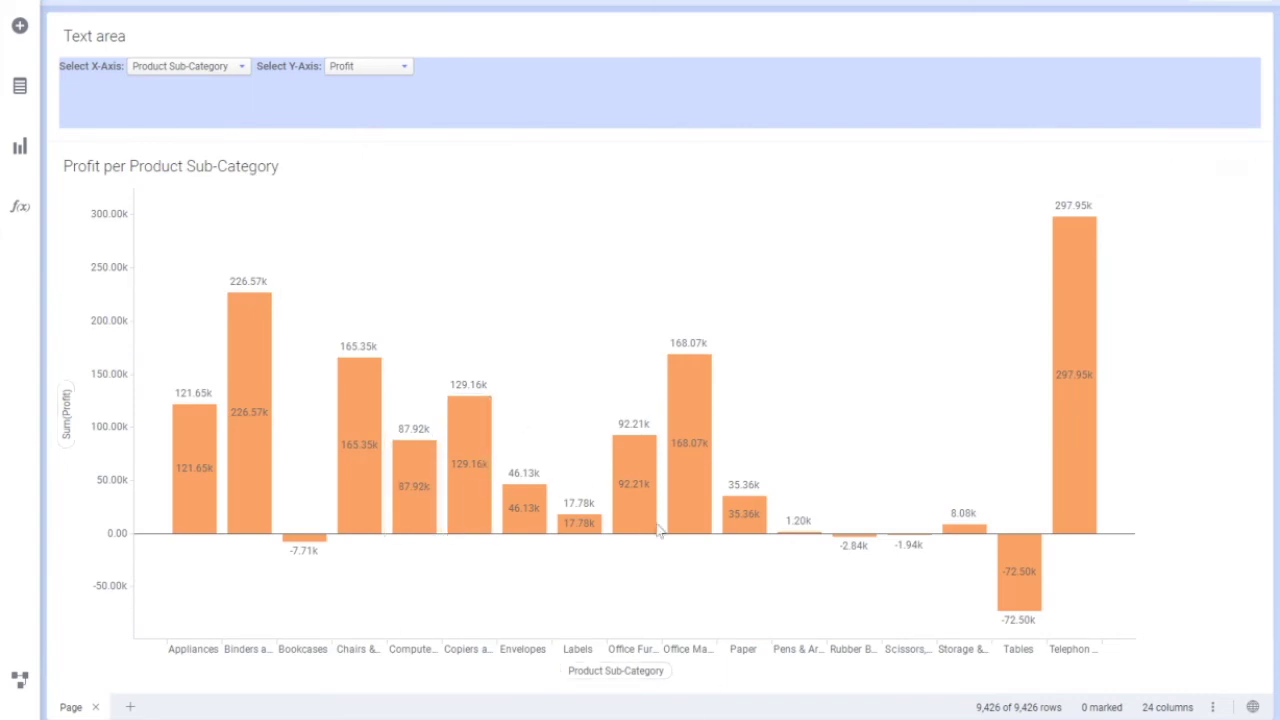
click(240, 66)
click(175, 163)
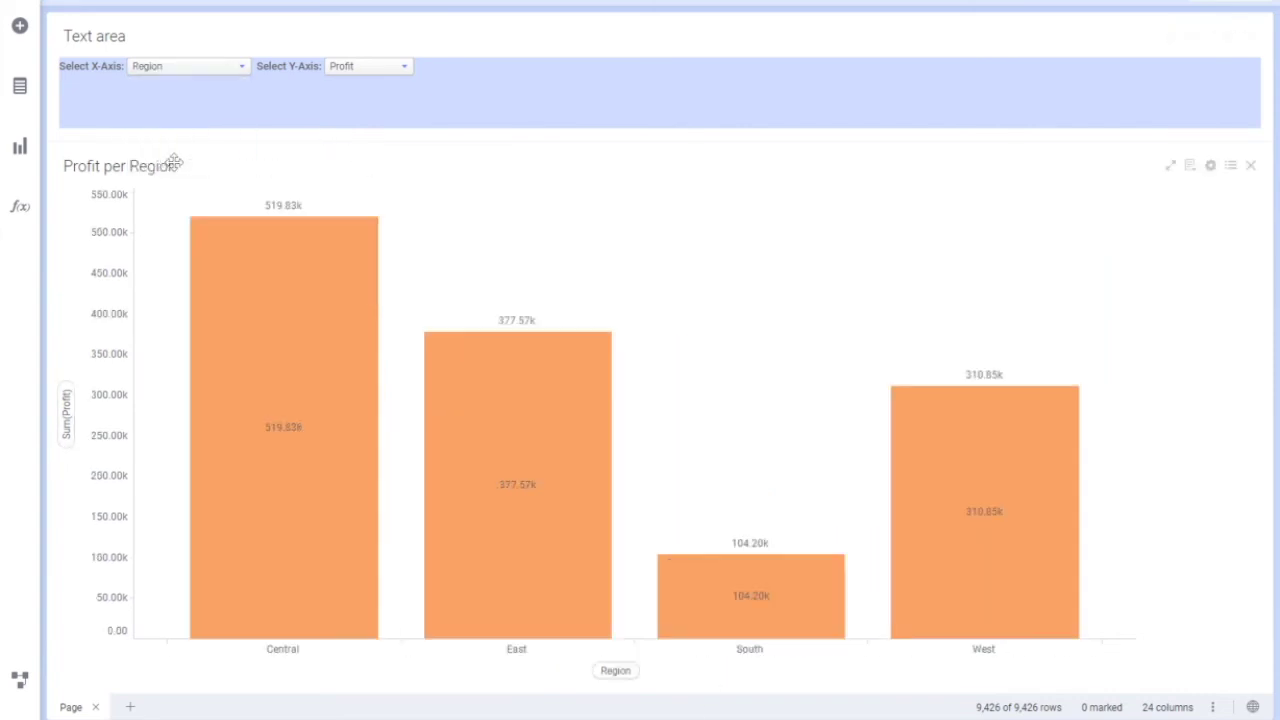
click(362, 67)
click(360, 123)
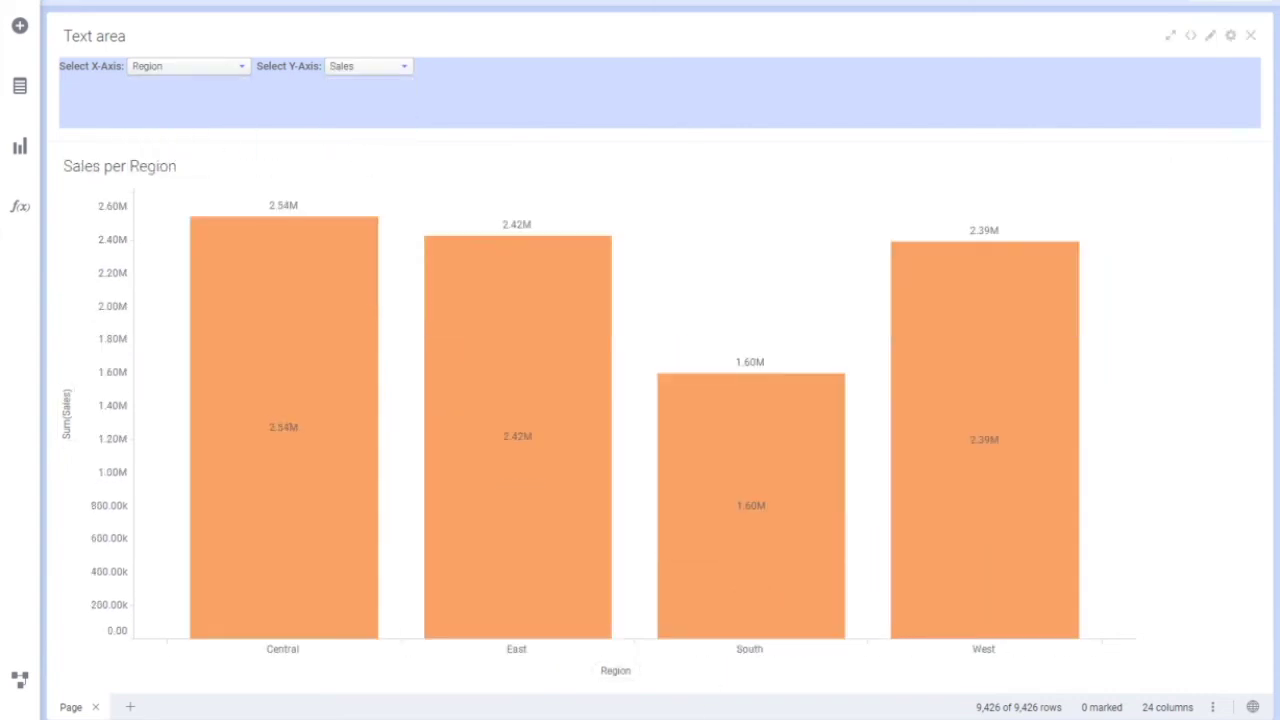
Switch the X-axis drop-down to City and finally to Ship Mode.
click(186, 66)
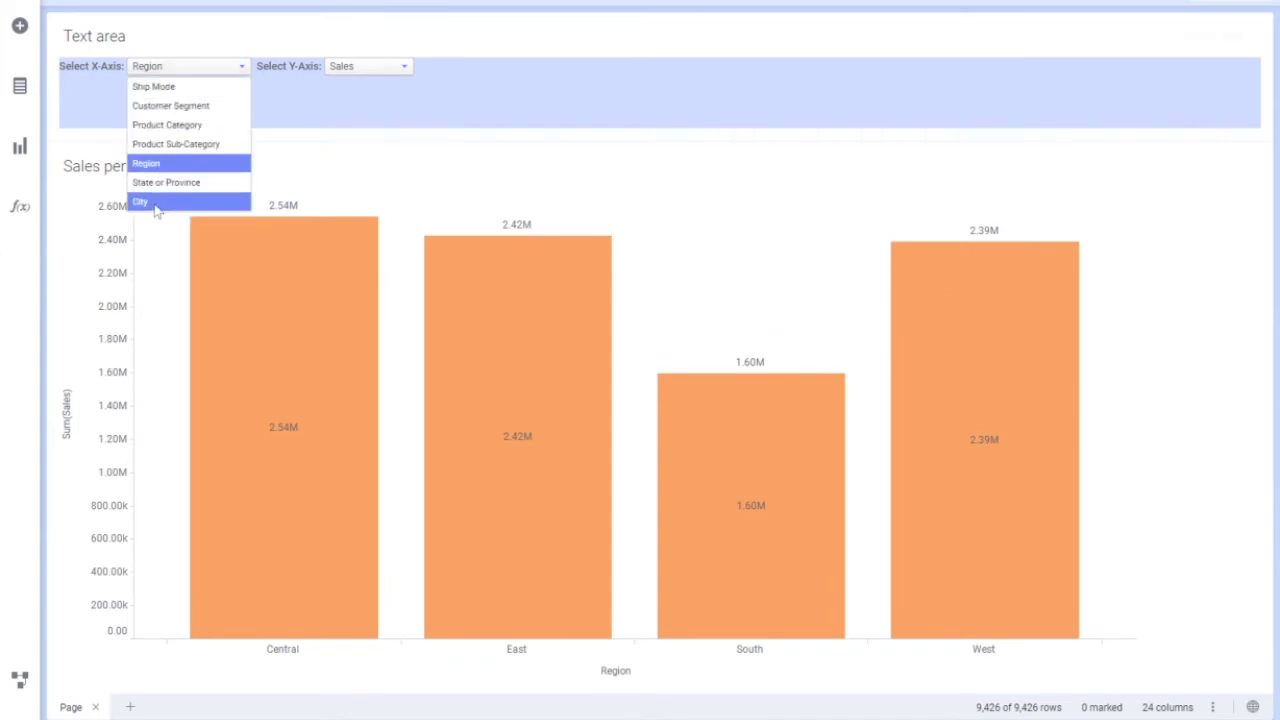
click(157, 200)
click(205, 68)
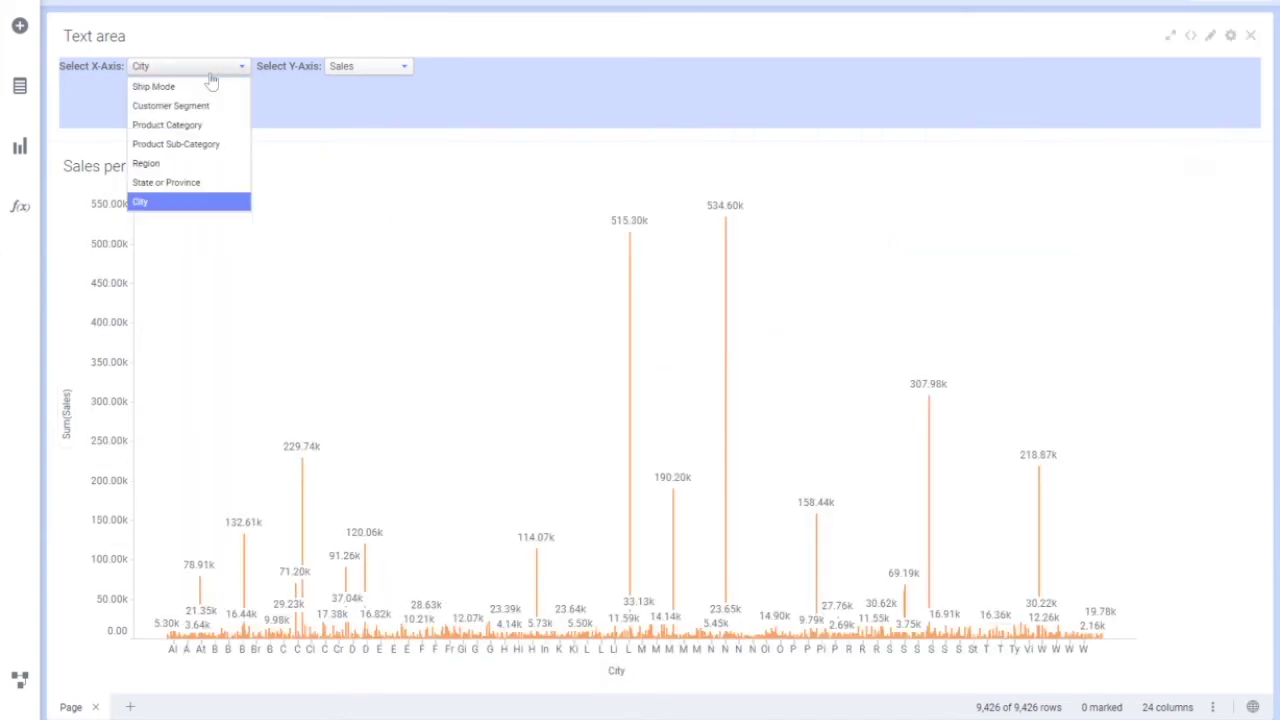
click(153, 87)
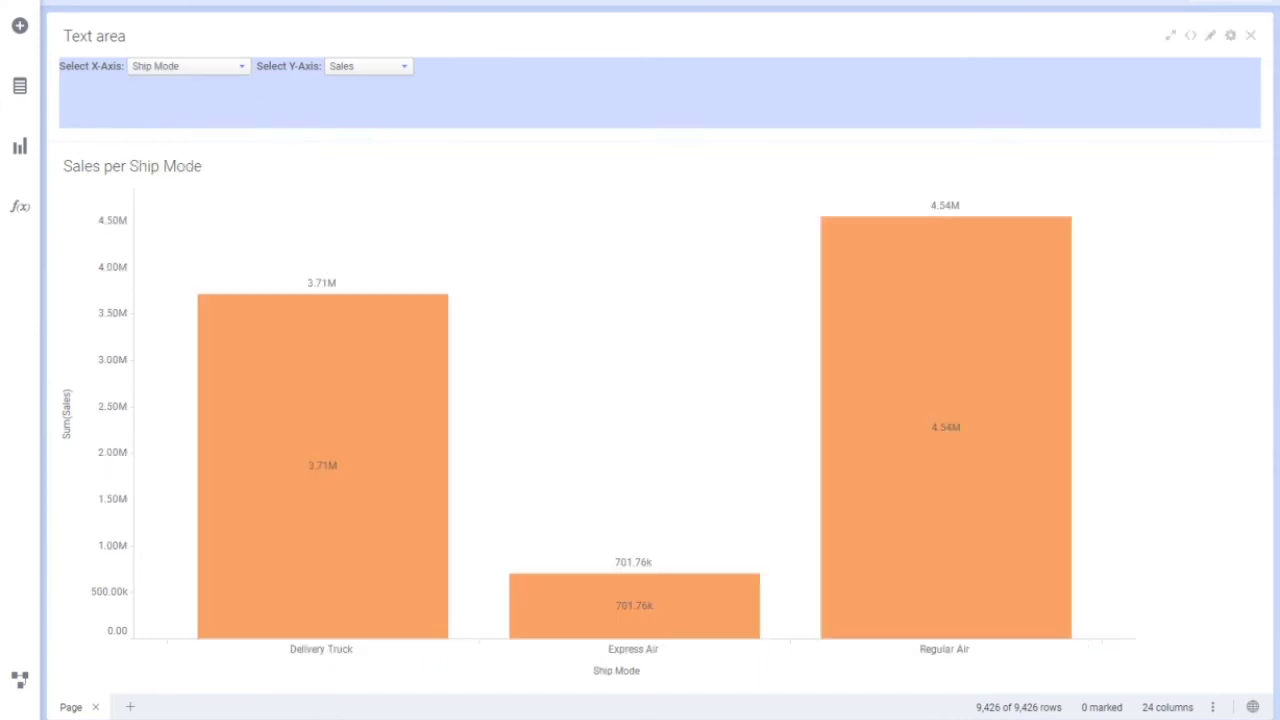
Cycle the Y-axis drop-down through Shipping Cost, Profit and Sales, leaving it on Profit.
click(380, 67)
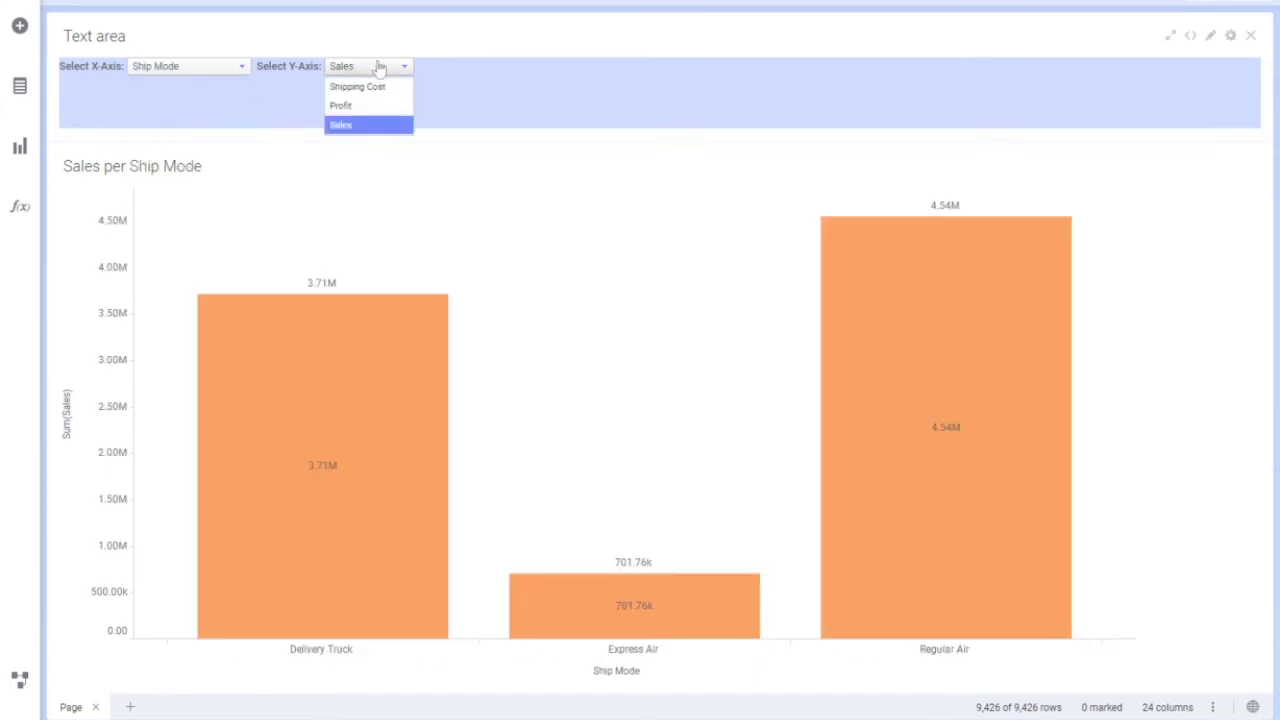
click(372, 86)
click(352, 66)
click(341, 105)
click(377, 70)
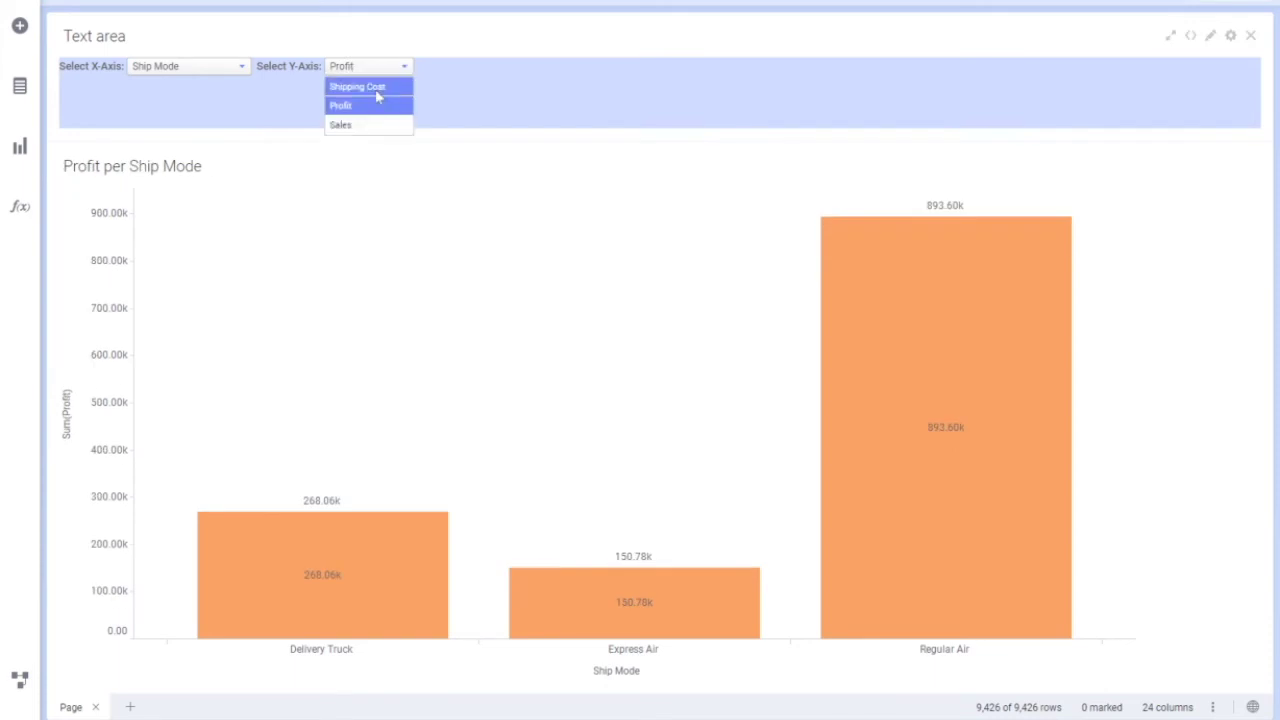
click(366, 128)
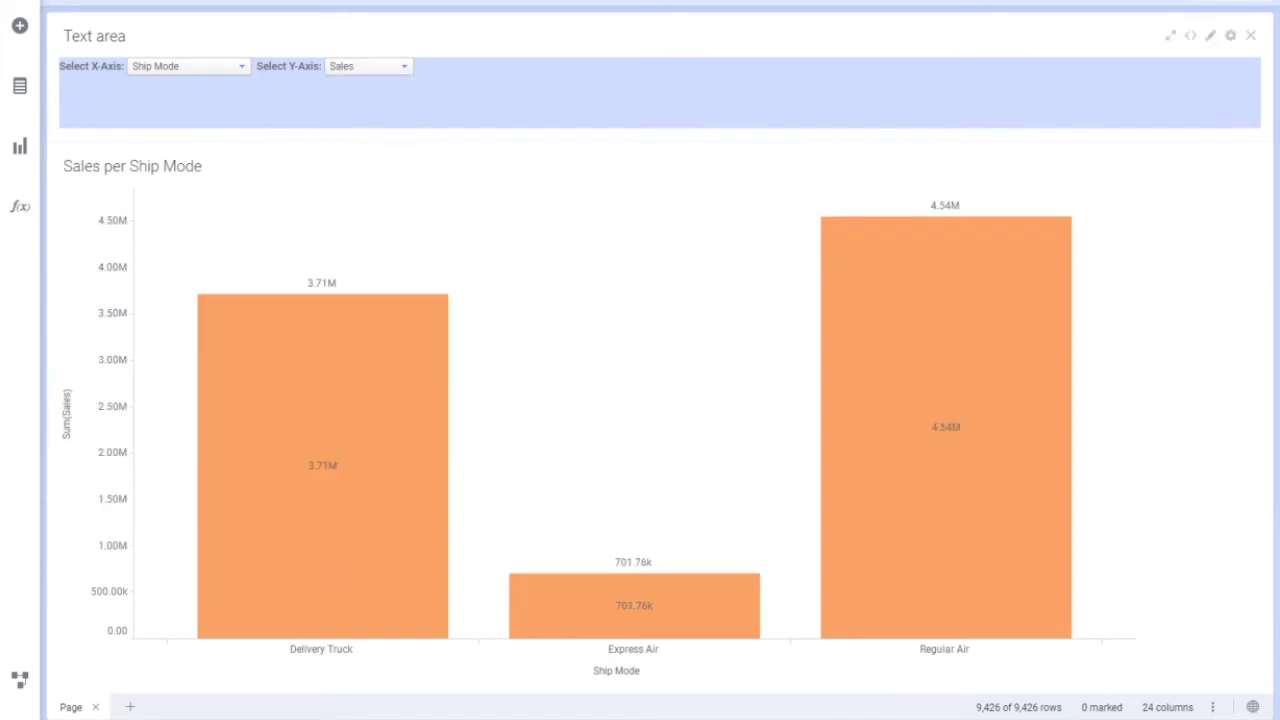
click(403, 66)
click(357, 105)
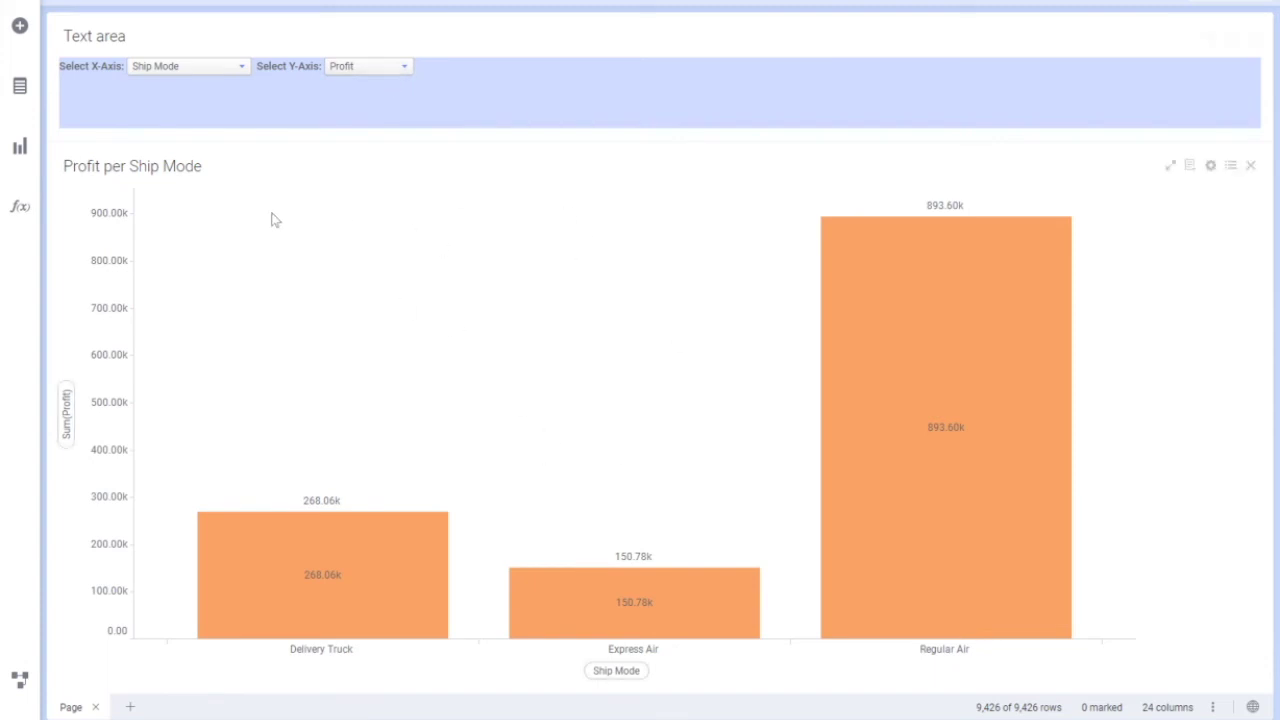
Duplicate the bar chart visualization on the same page.
right_click(422, 326)
mouse_move(540, 599)
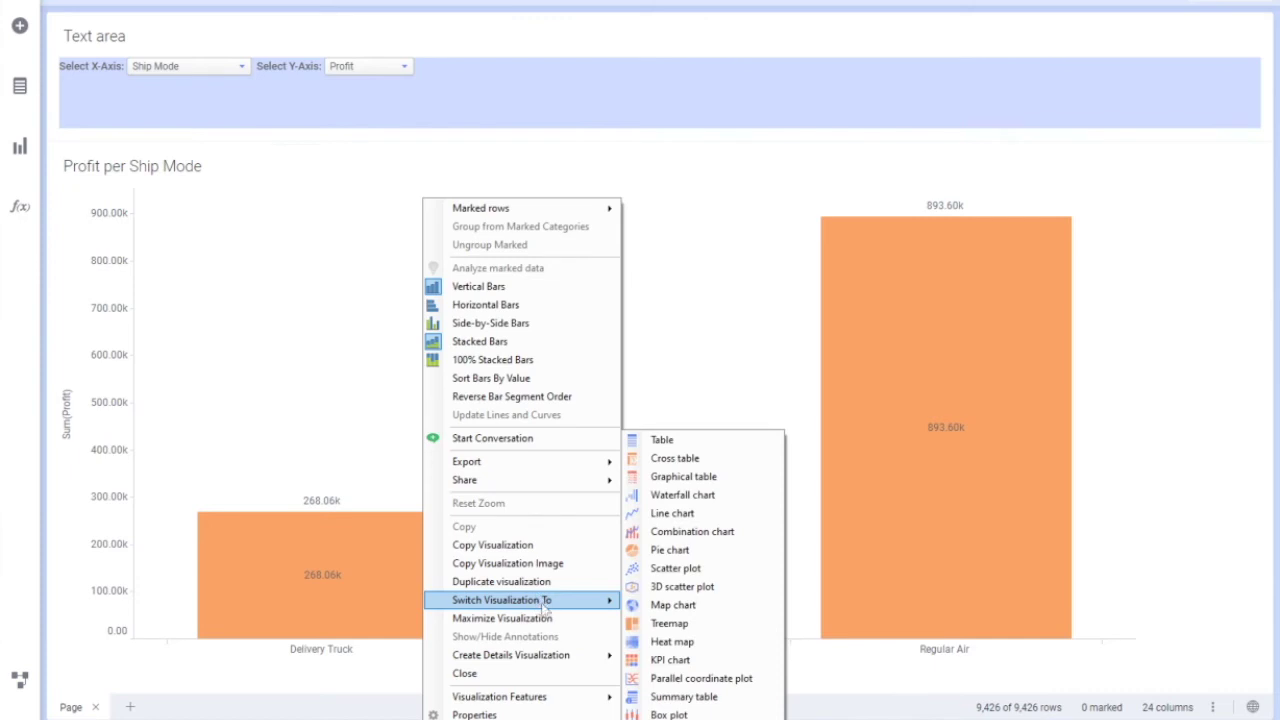
click(548, 582)
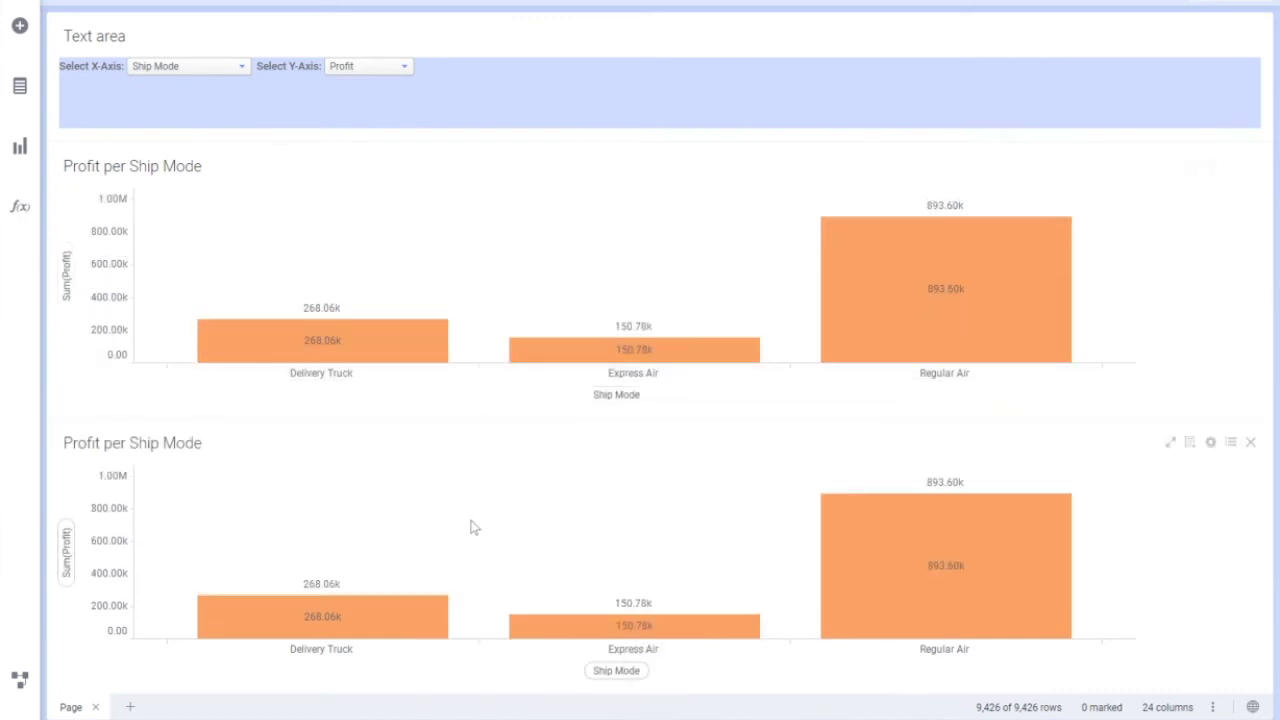
Switch the duplicated lower bar chart to a pie chart.
right_click(474, 527)
mouse_move(622, 600)
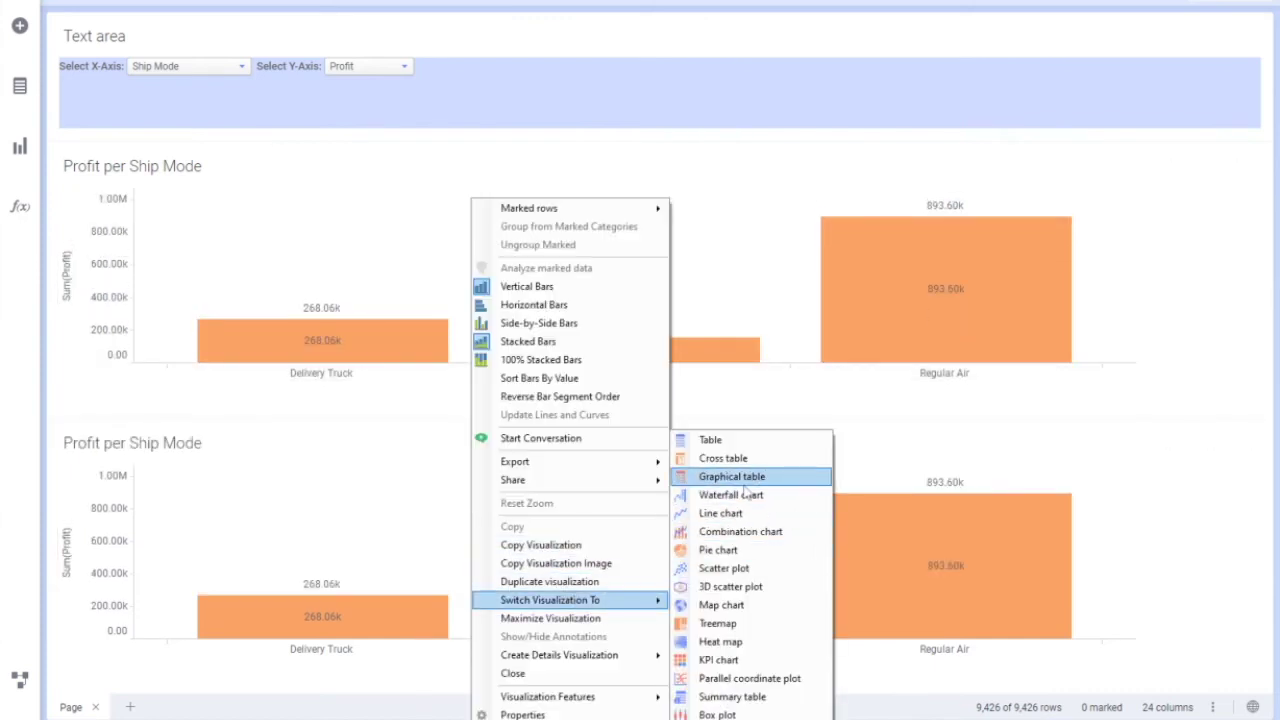
click(728, 550)
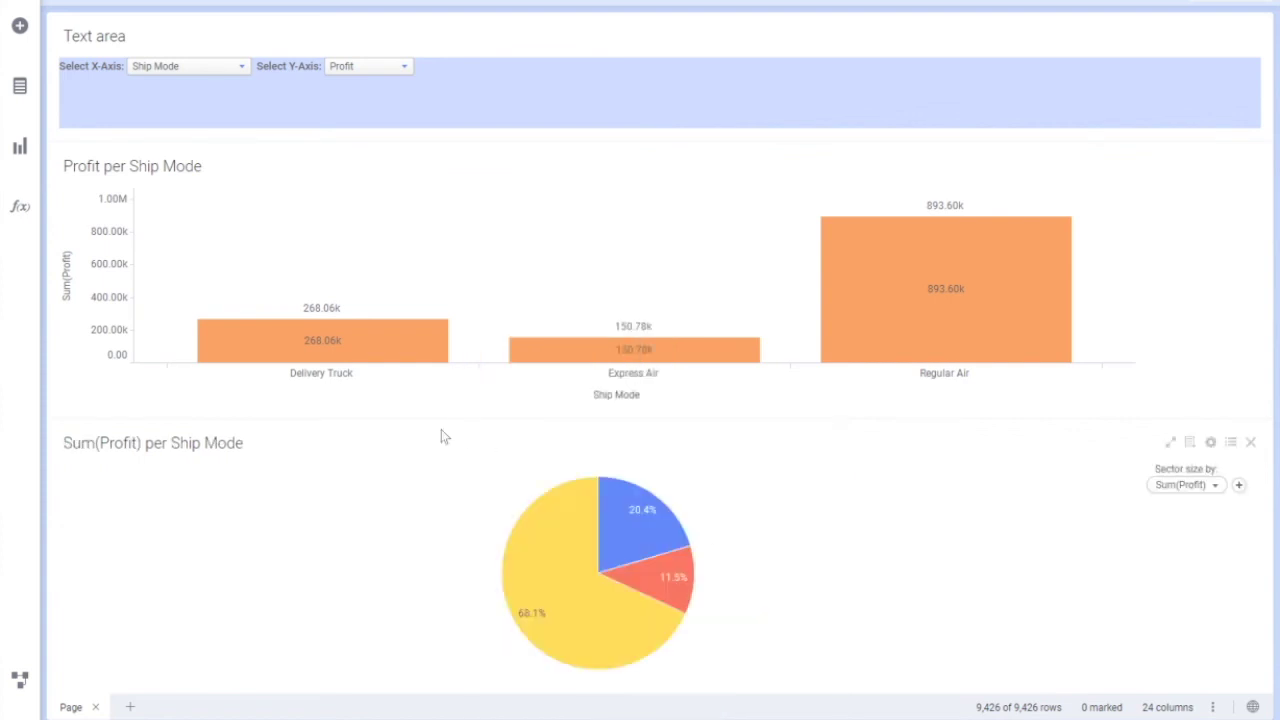
Set the pie chart's sector size from the BarYAxisSelector property.
right_click(1204, 480)
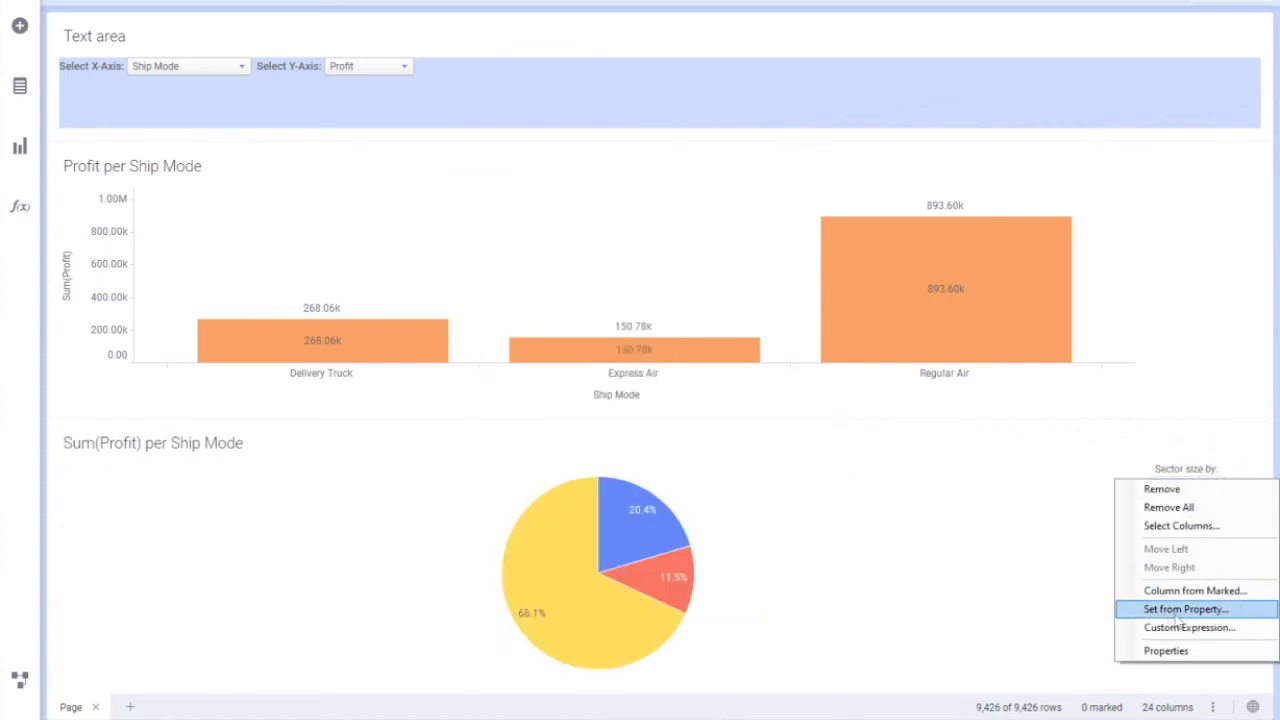
click(1185, 609)
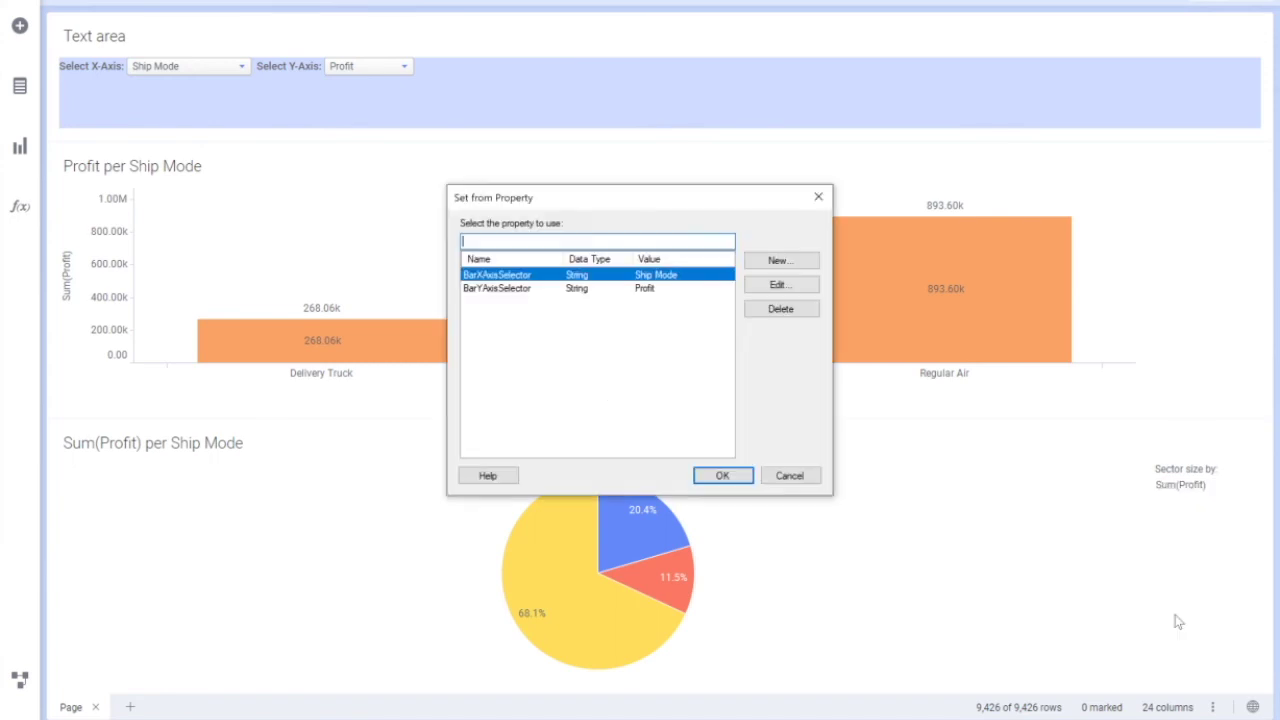
click(572, 289)
click(722, 475)
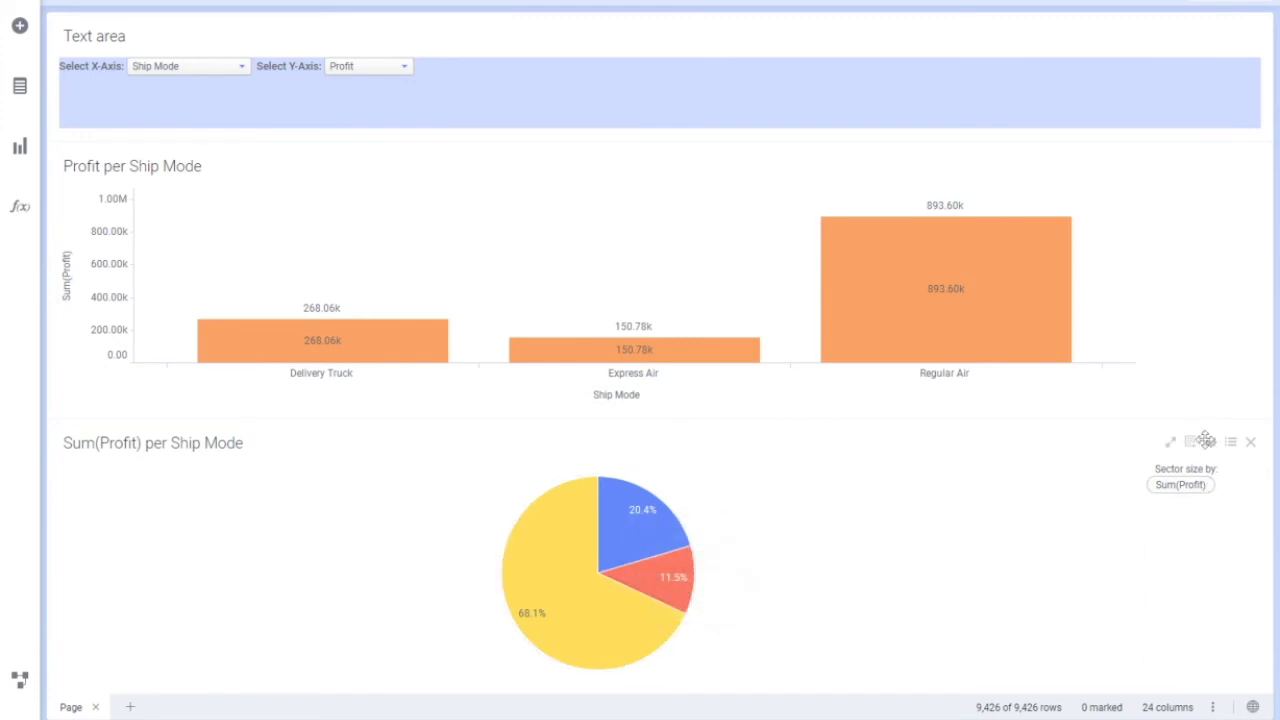
Display the Color by item in the pie chart's legend.
click(1210, 444)
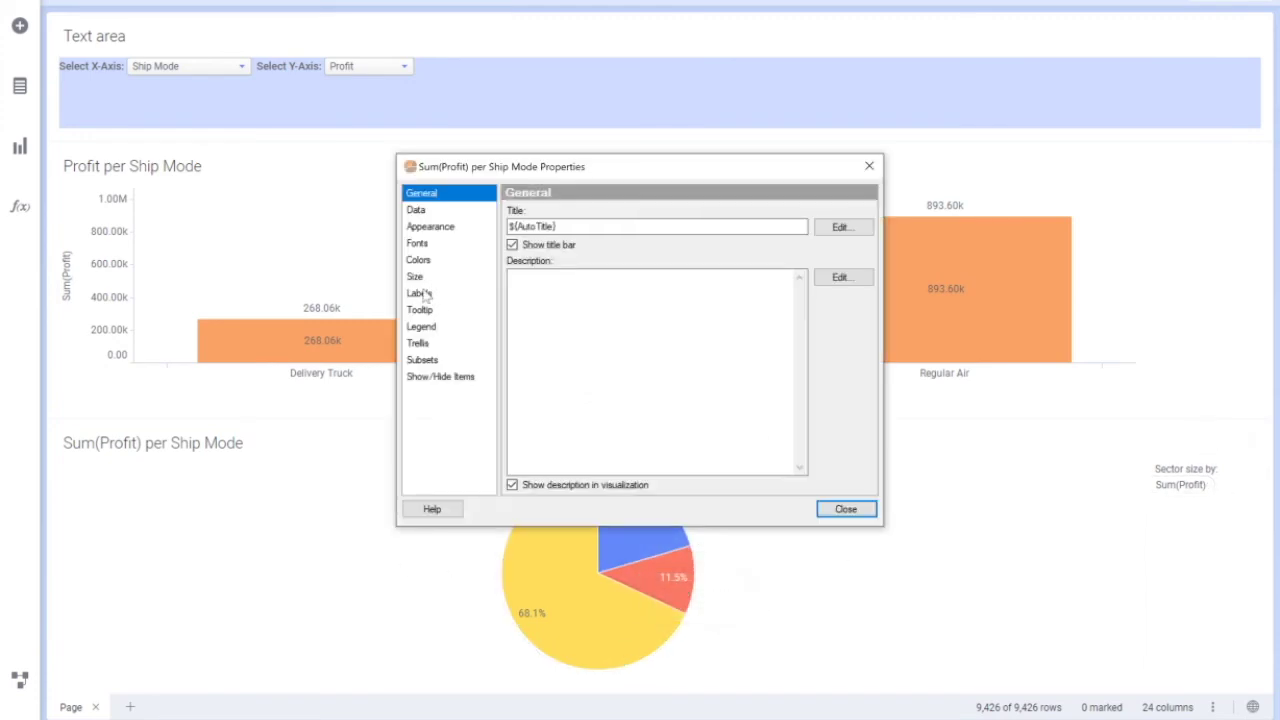
click(421, 327)
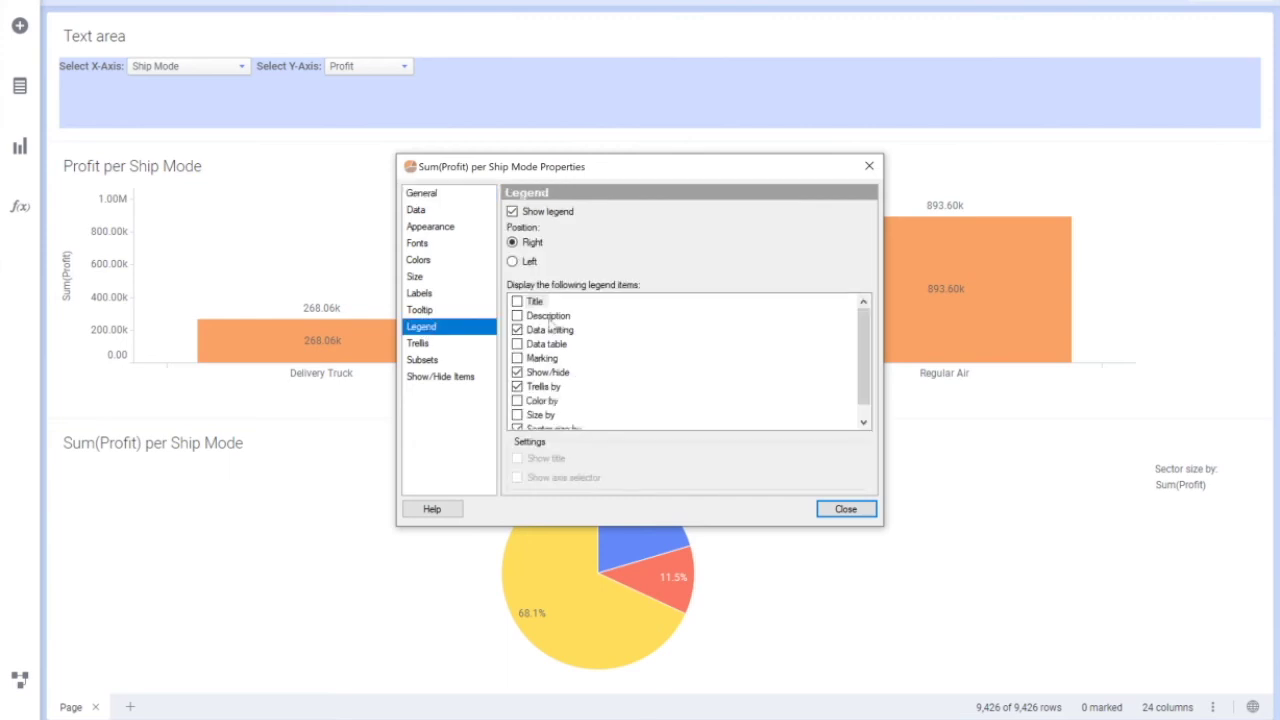
click(517, 400)
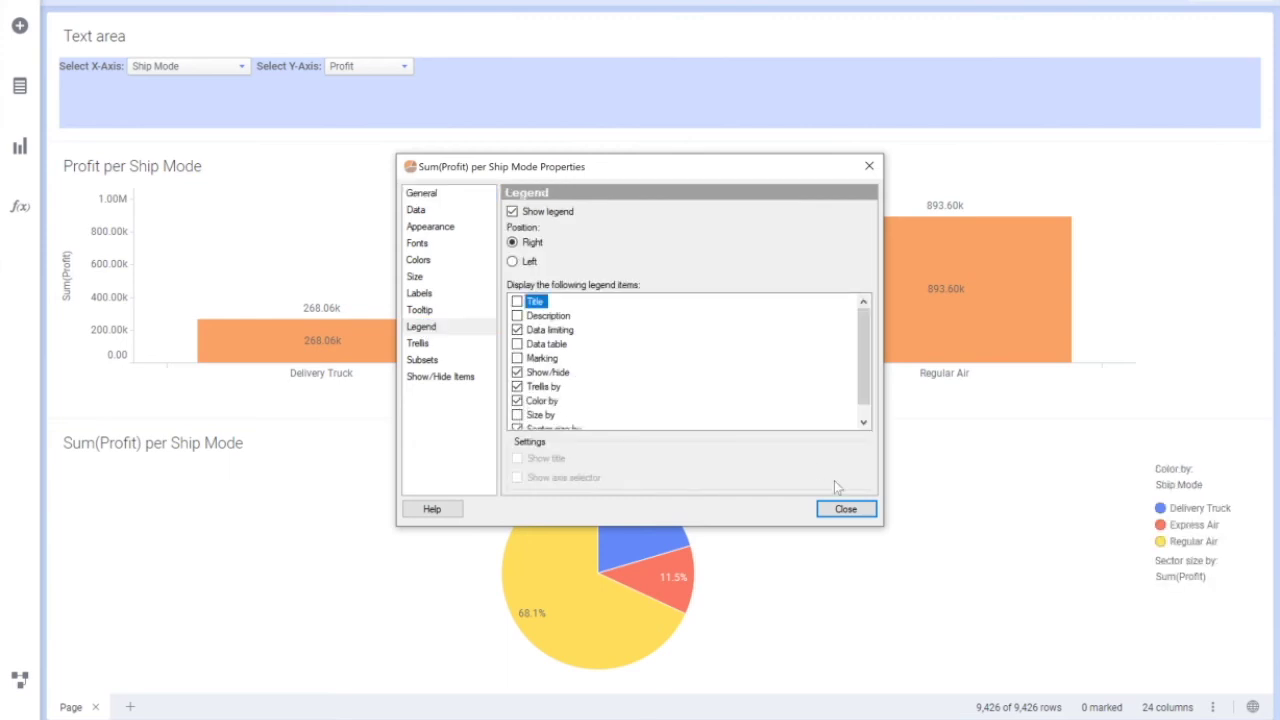
click(850, 510)
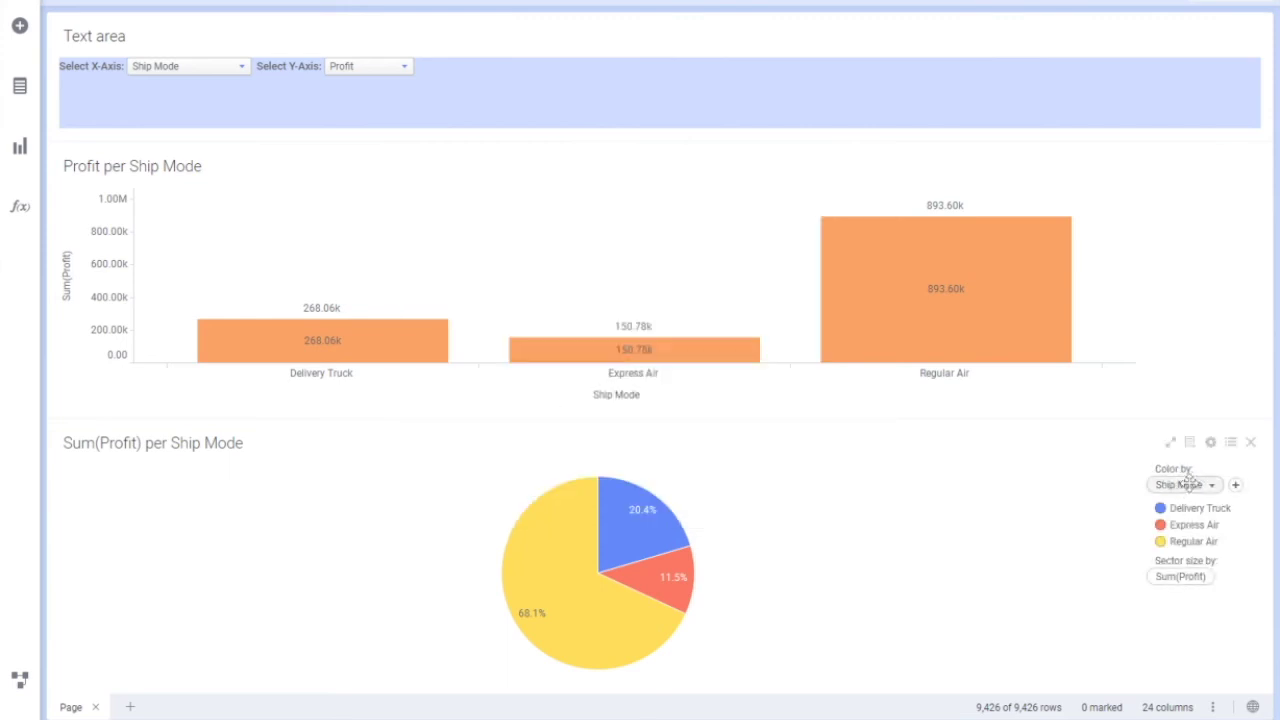
Set the pie chart's Color by column from the BarXAxisSelector property.
click(1188, 484)
click(790, 527)
right_click(1188, 484)
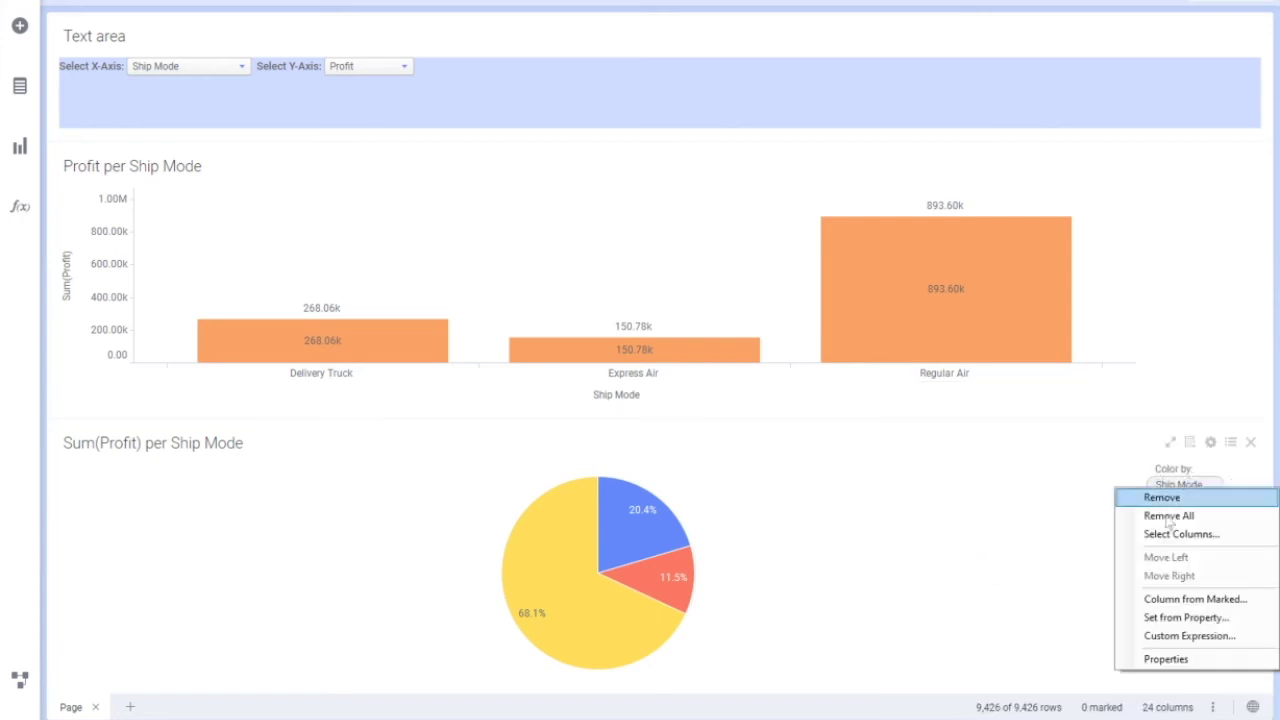
click(1184, 618)
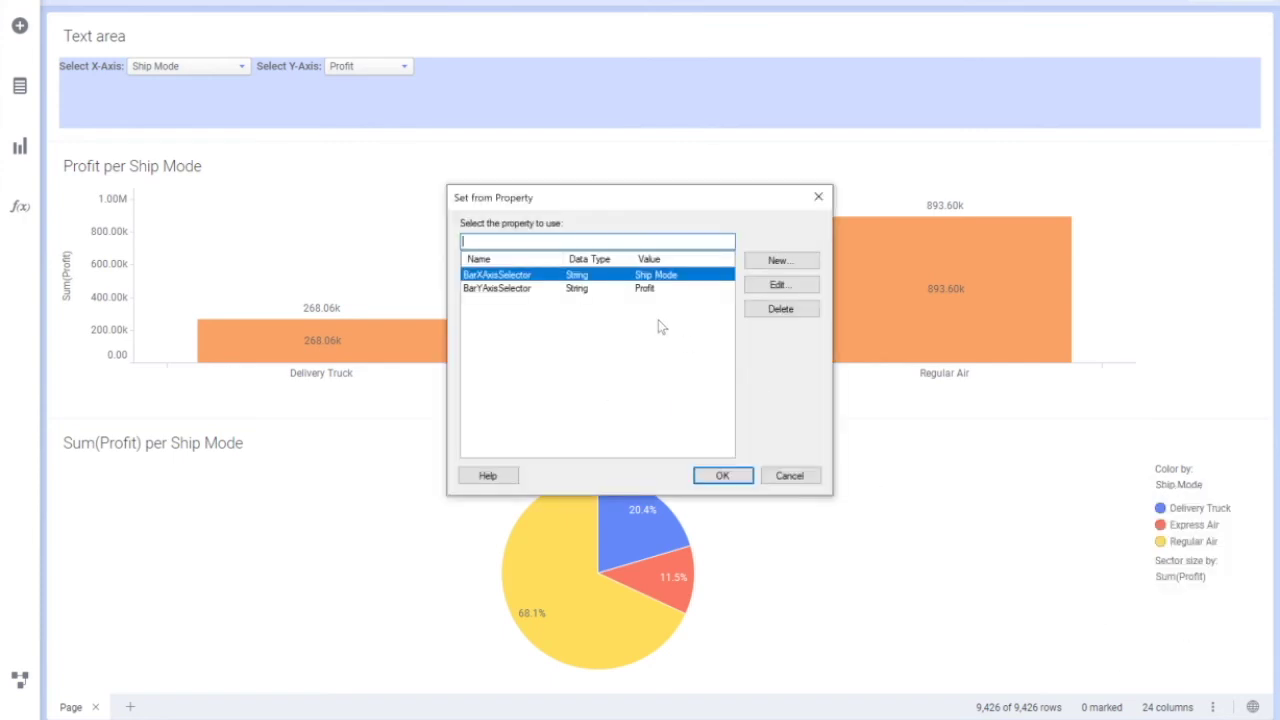
click(716, 480)
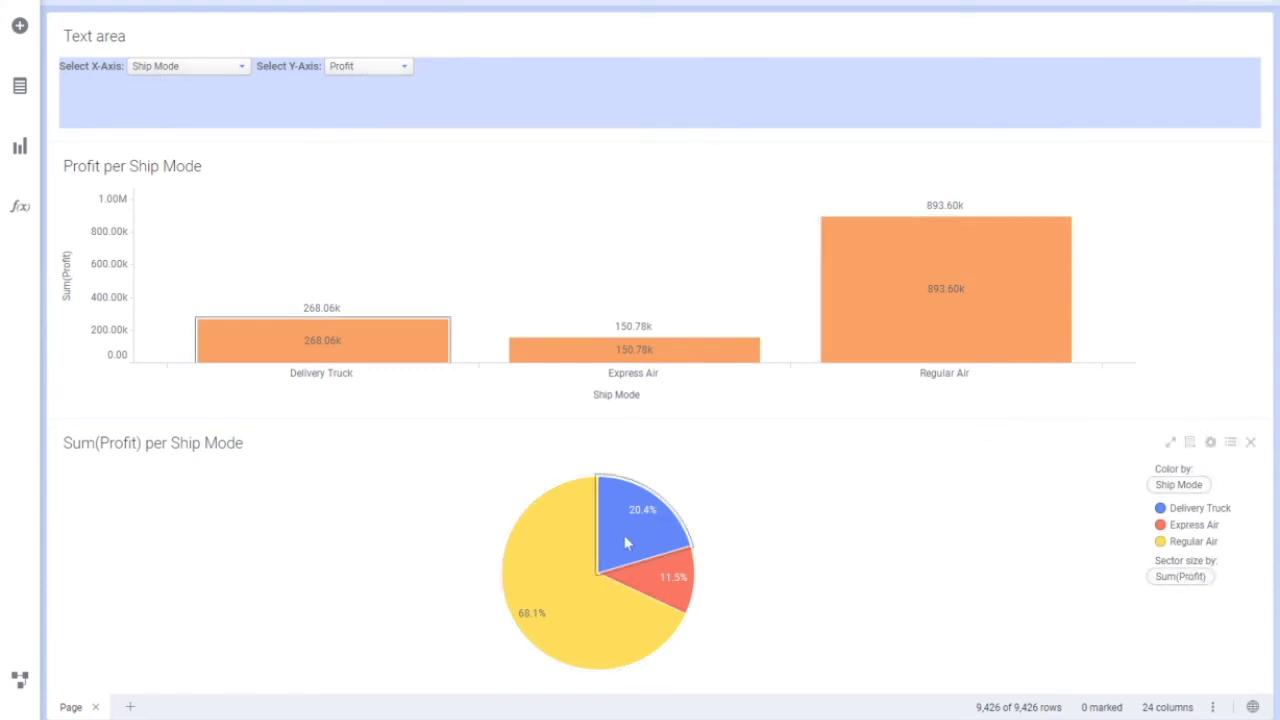
Add sector value and sector category to the pie chart's labels and position the labels outside the pie.
click(1211, 443)
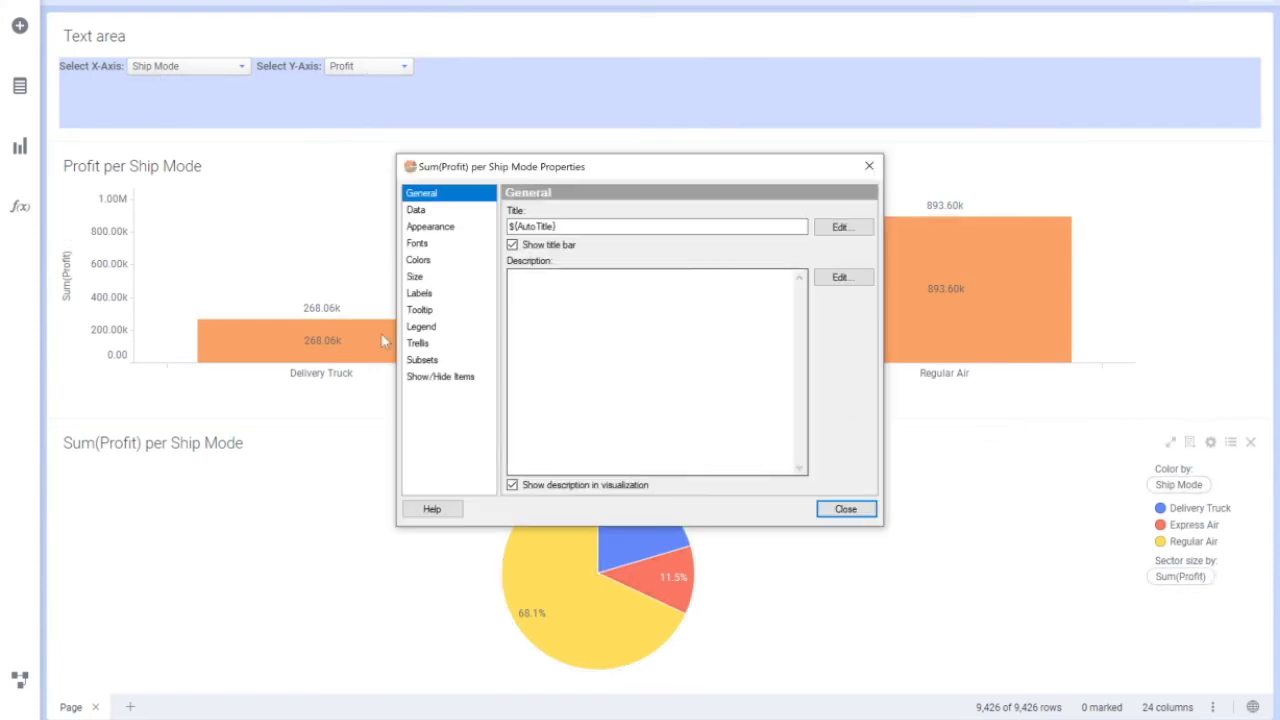
click(420, 296)
click(543, 246)
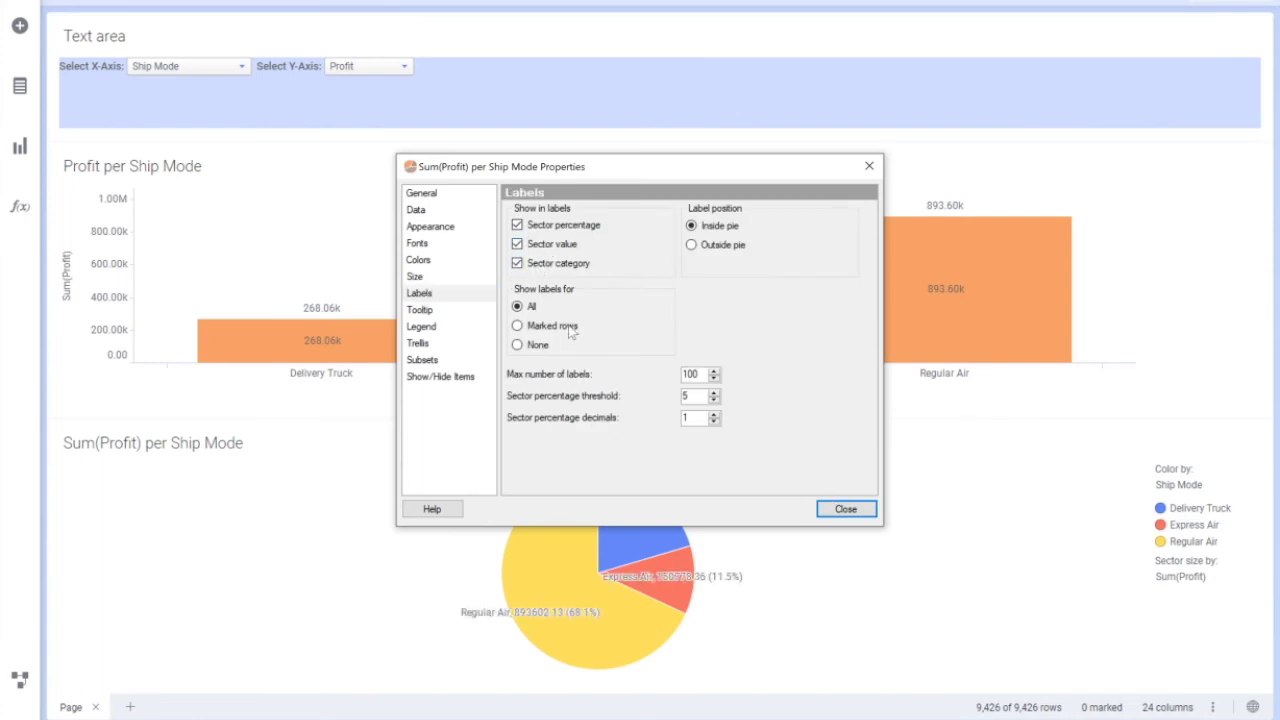
click(691, 245)
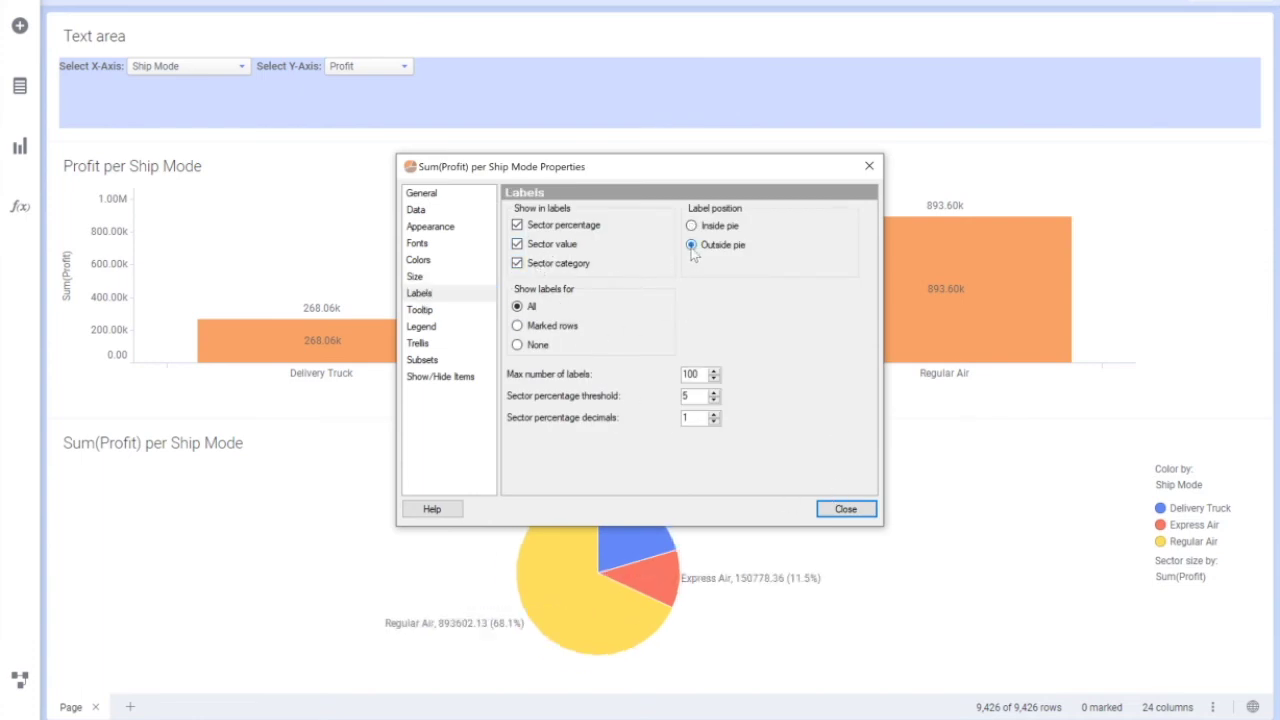
click(846, 509)
Switch the X-axis drop-down to Customer Segment and examine how the pie chart's sectors respond.
click(185, 66)
click(172, 104)
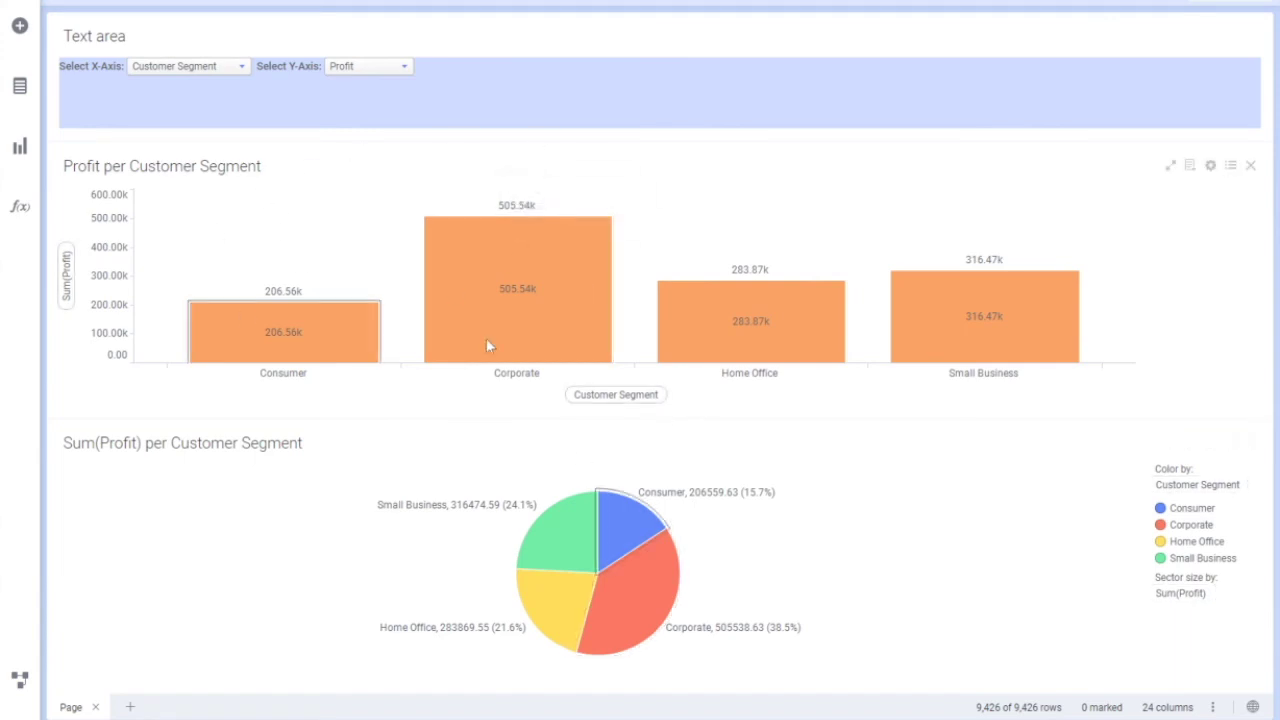
mouse_move(587, 578)
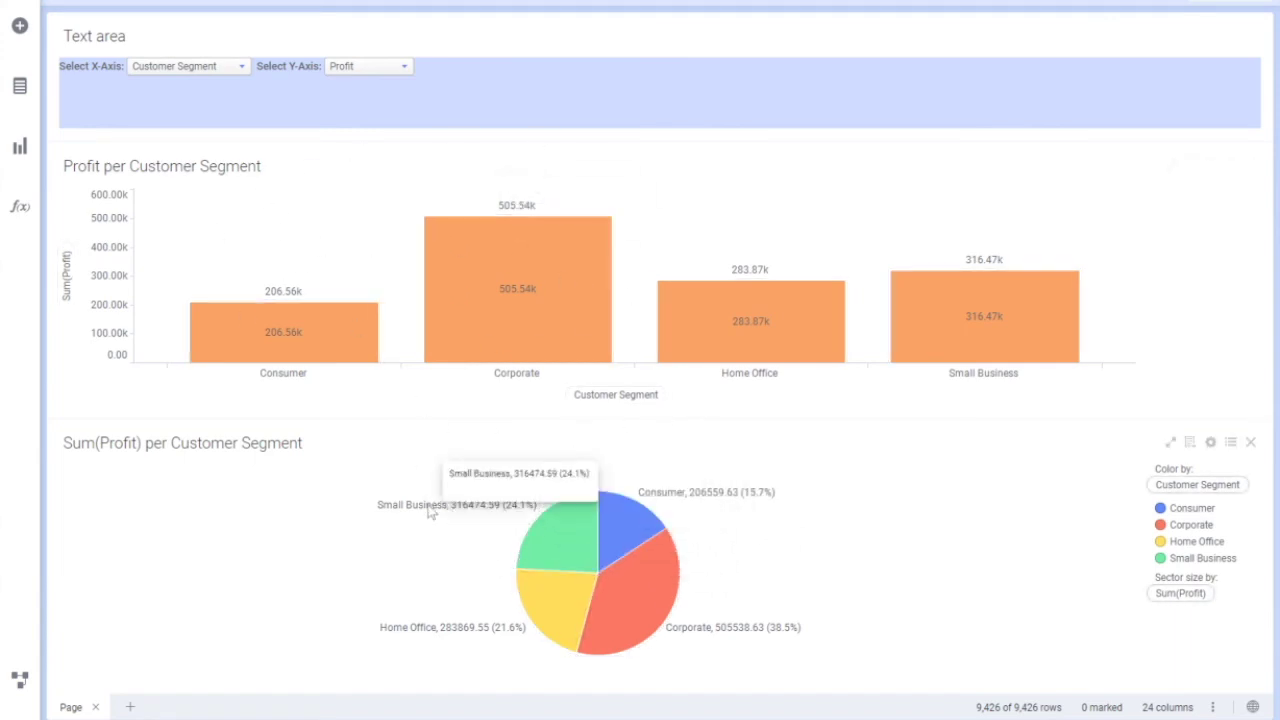
mouse_move(663, 522)
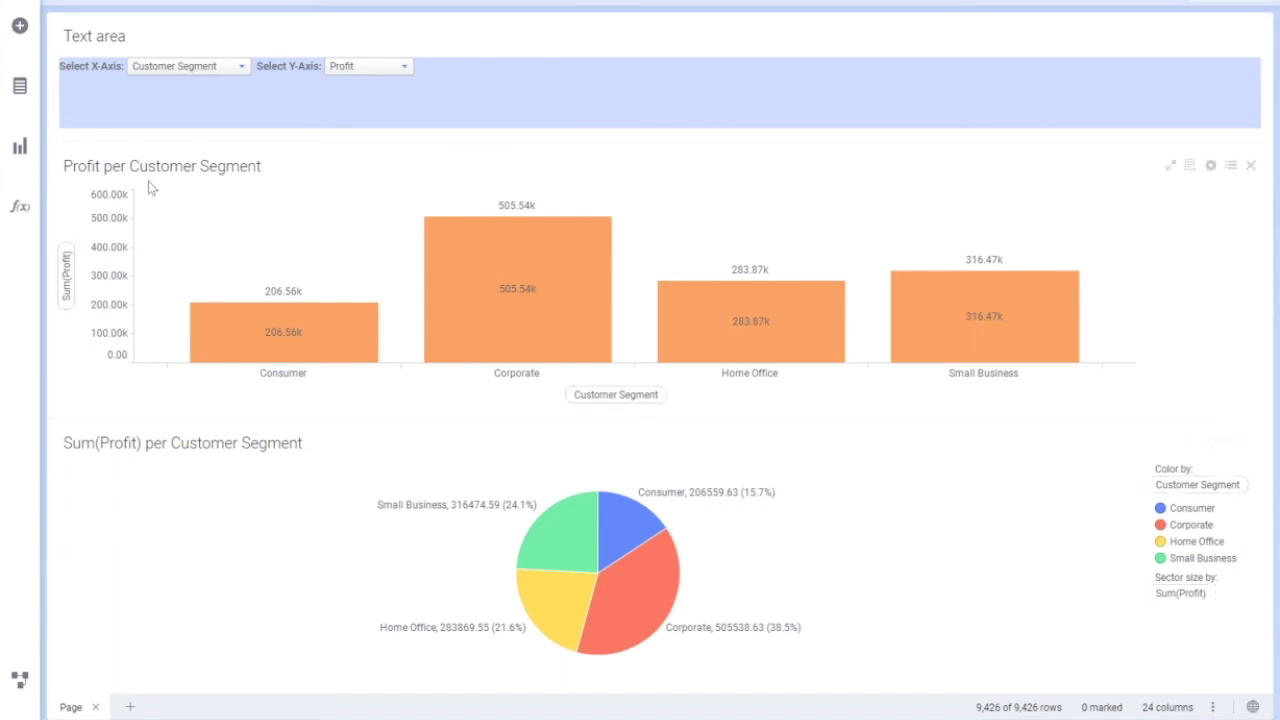
Switch the Y-axis drop-down to Sales and compare the Corporate segment in the pie and bar charts.
click(345, 68)
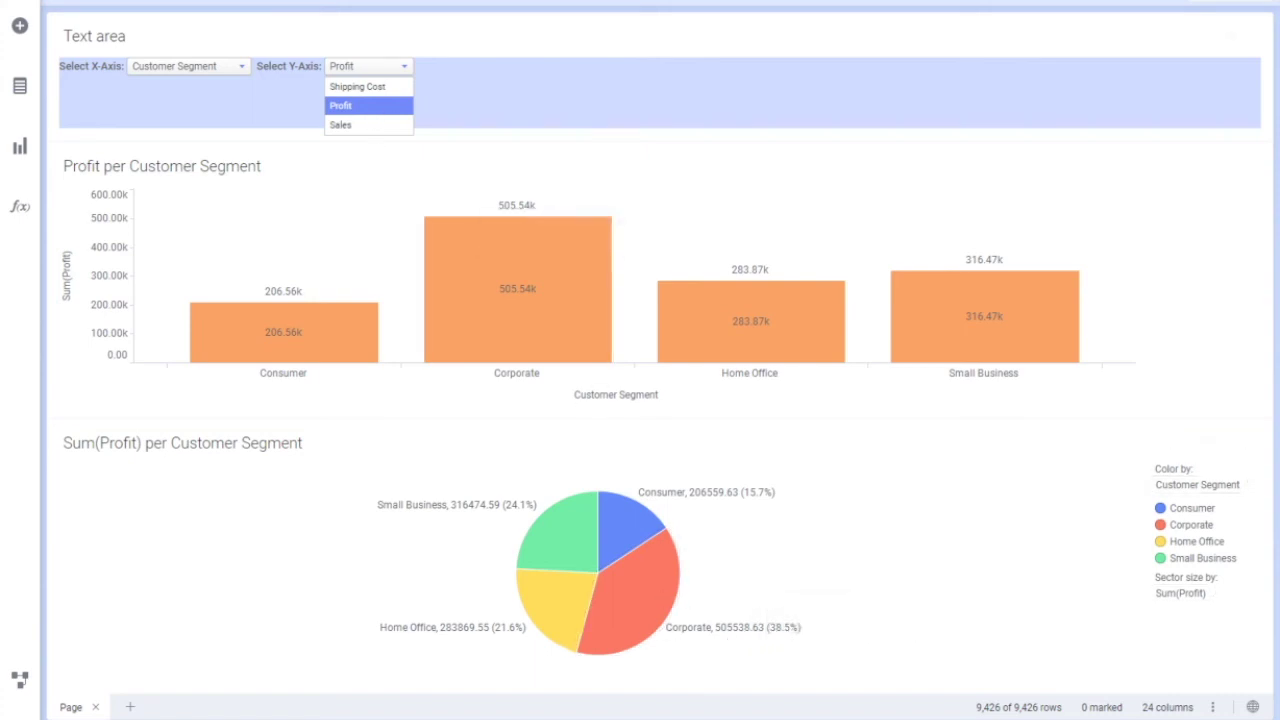
click(375, 112)
click(400, 68)
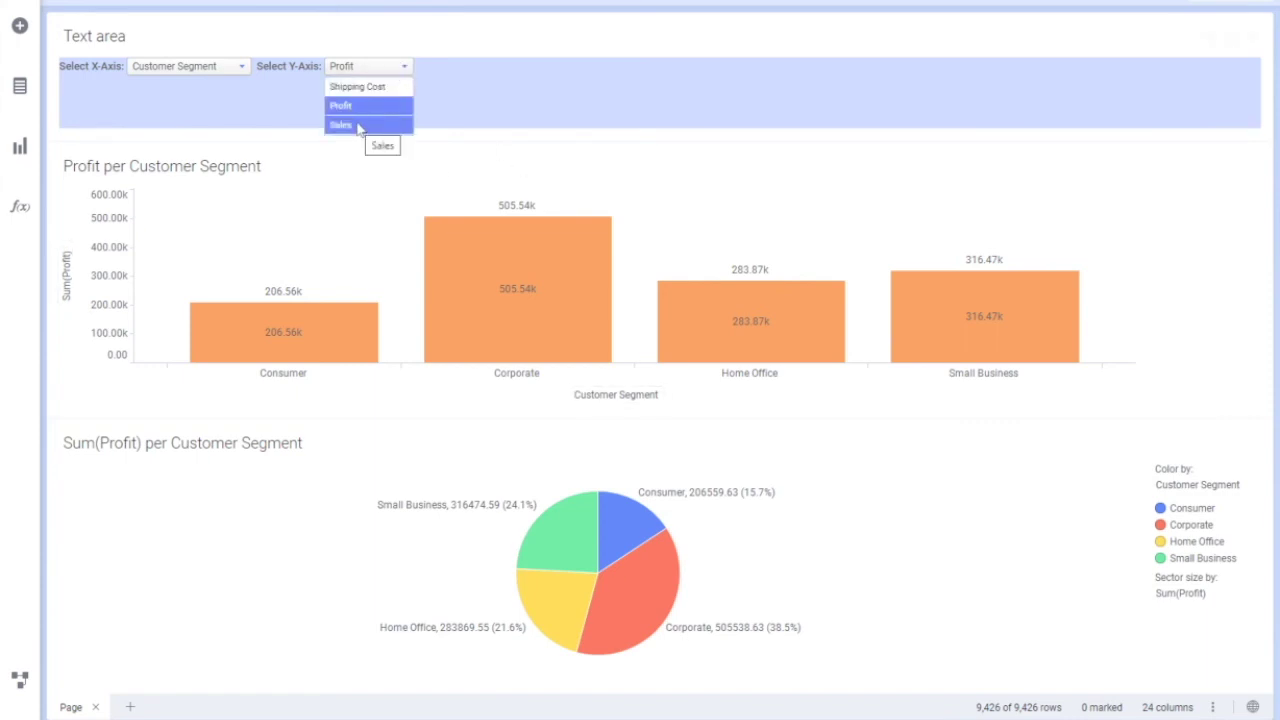
click(359, 126)
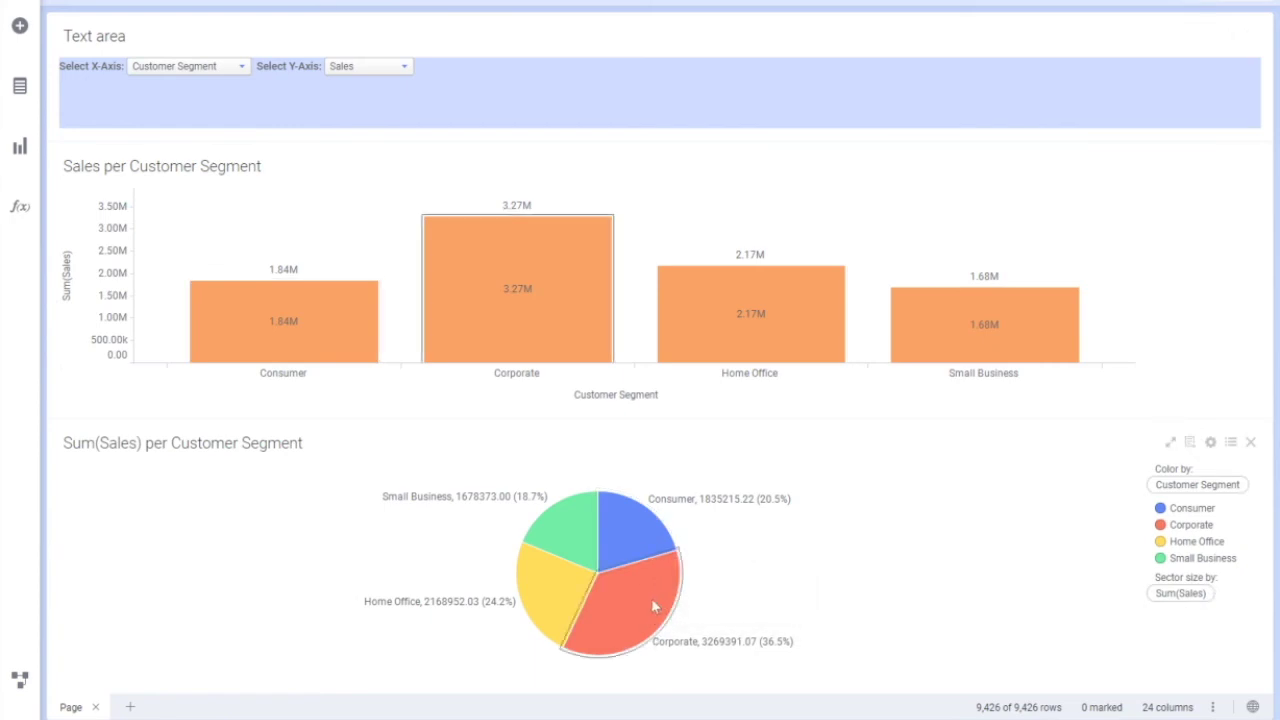
mouse_move(649, 598)
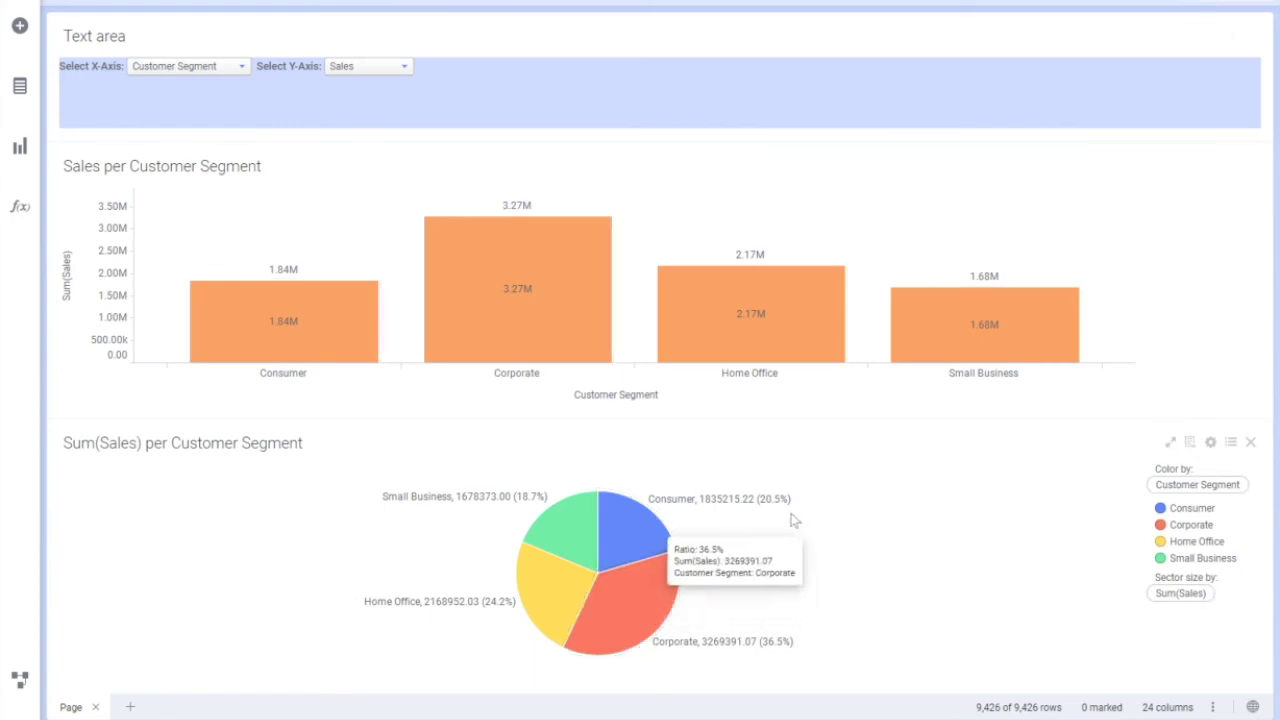
mouse_move(559, 246)
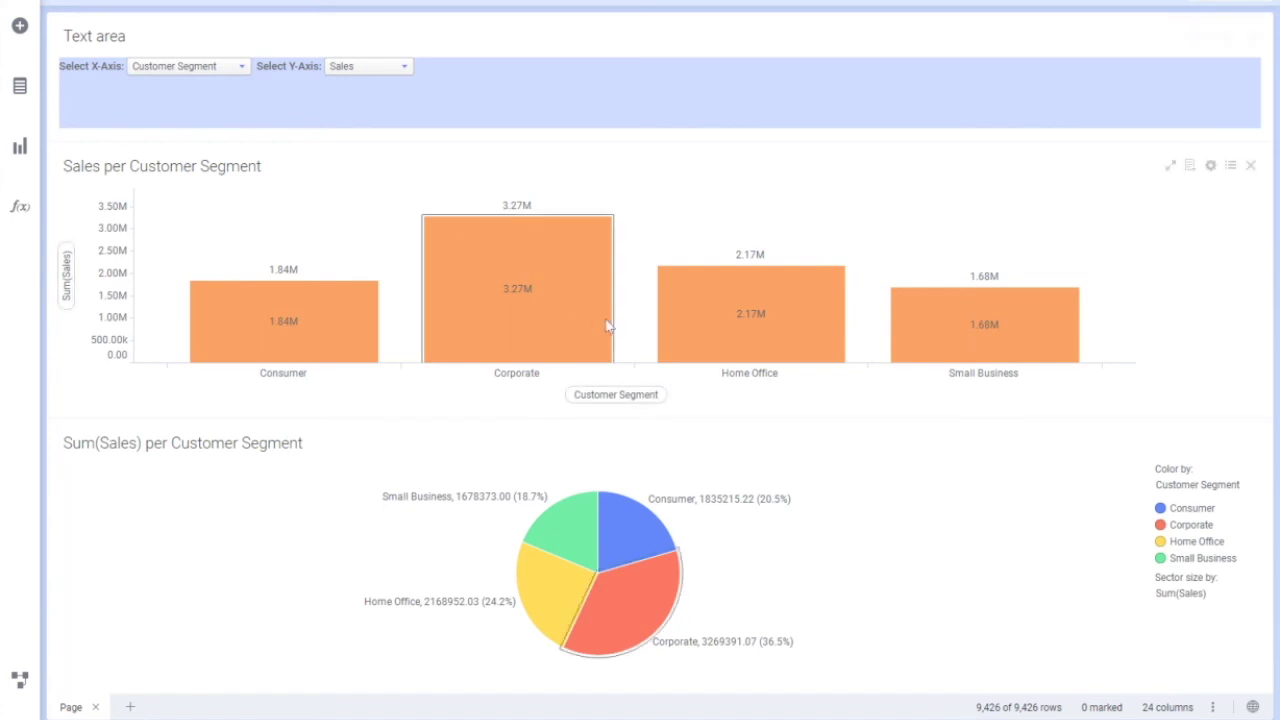
click(202, 72)
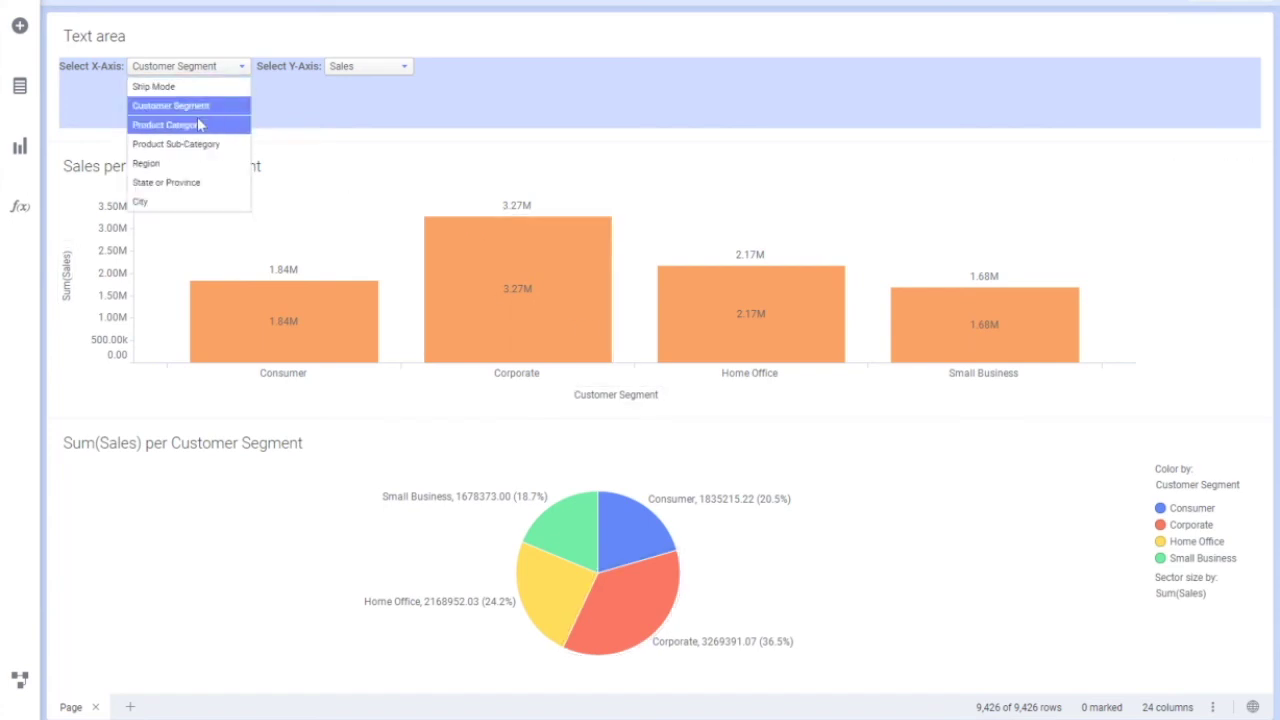
key(Escape)
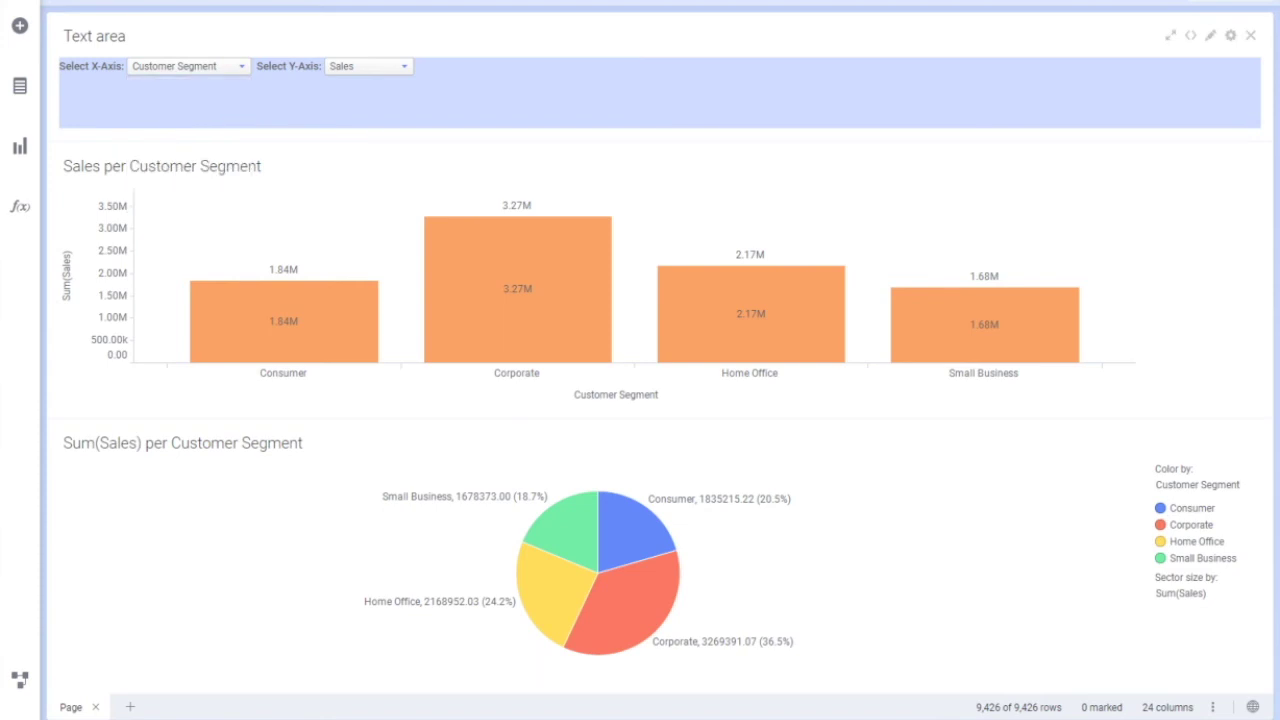
Edit the text area and change the X-axis property control from a drop-down list to List box (multiple select).
right_click(168, 103)
click(218, 114)
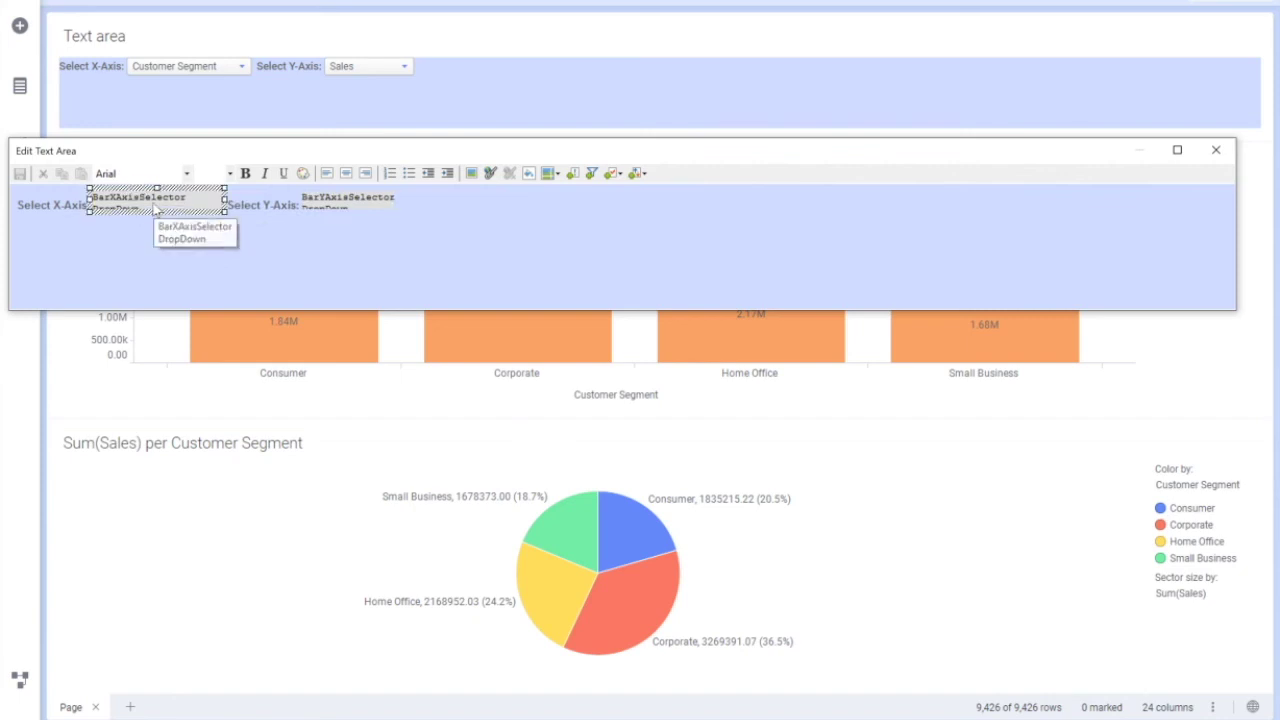
double_click(155, 205)
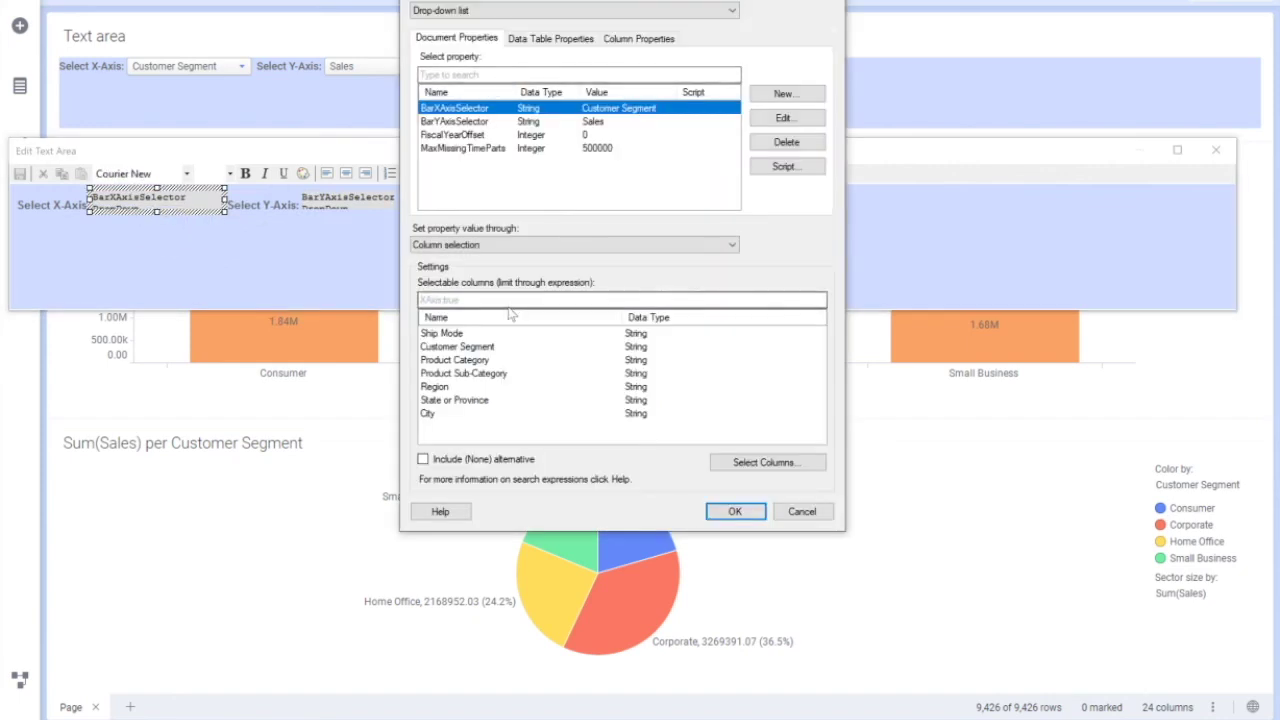
click(500, 10)
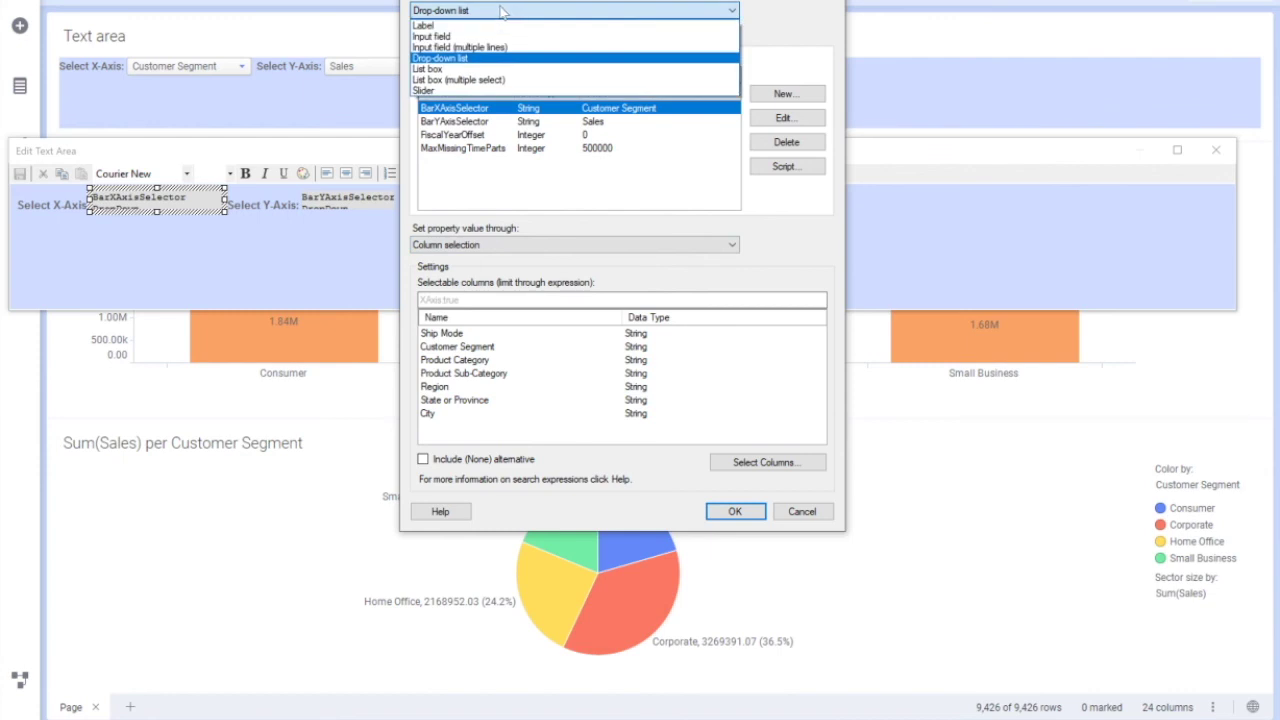
click(461, 80)
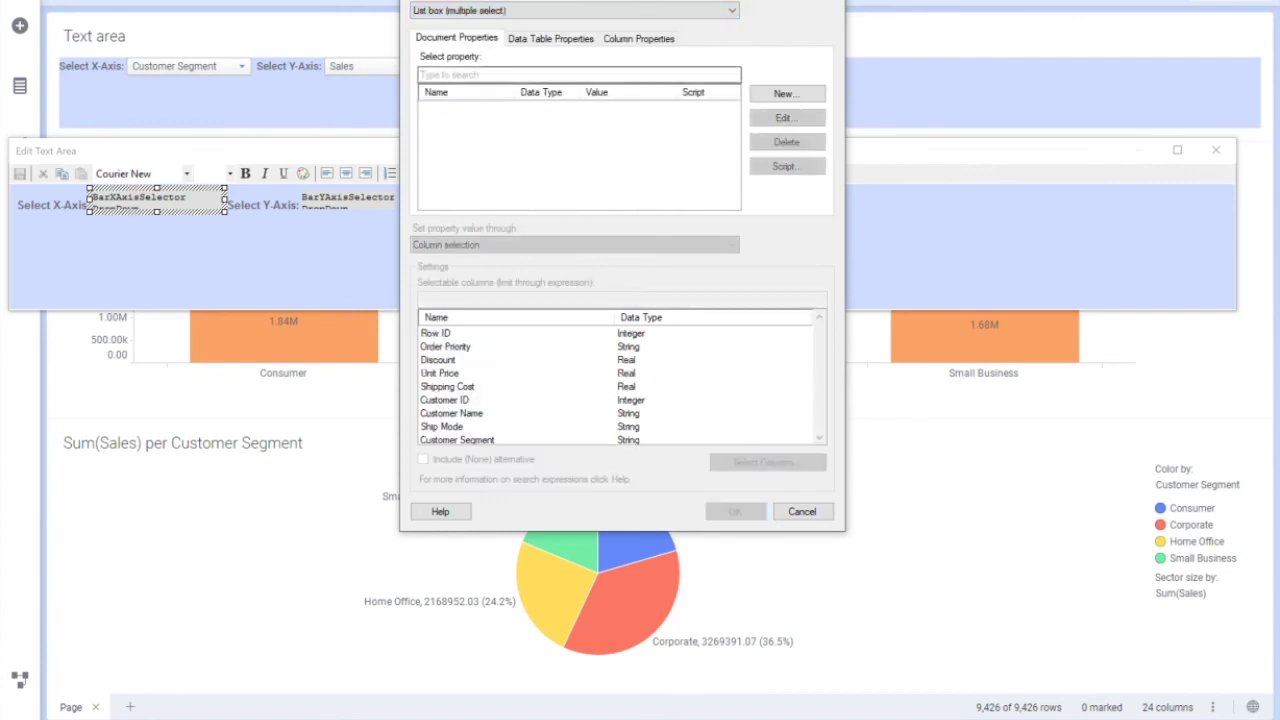
Create a String document property named MlistBox for the multiple-select list box.
click(796, 94)
text(MlistBox)
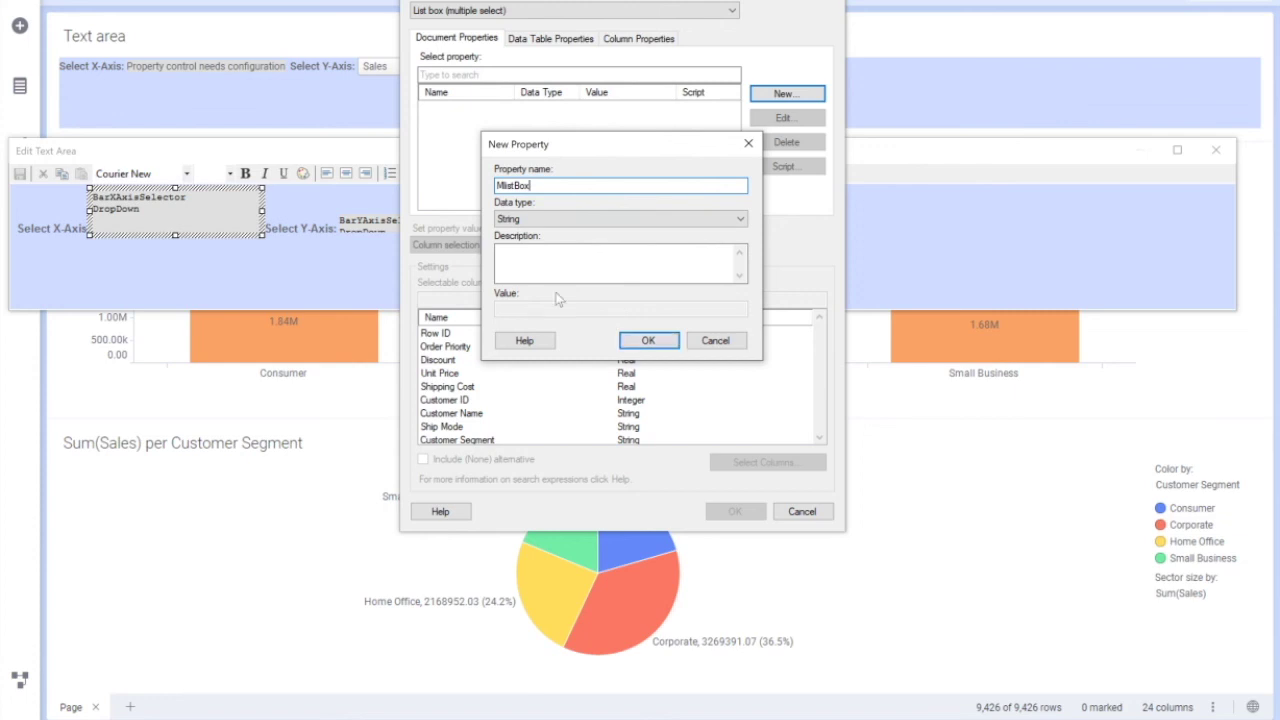
click(645, 350)
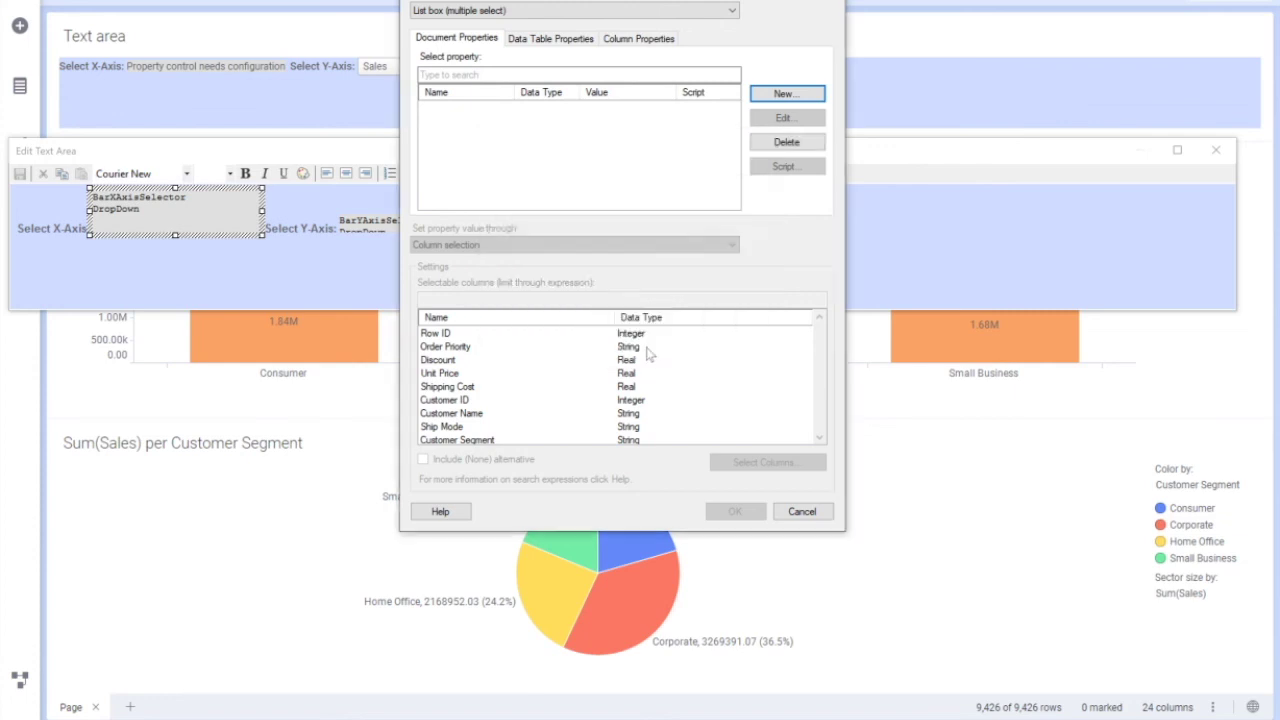
Limit the list box's selectable columns to those stored in the XAxis column property and apply the control settings.
click(757, 464)
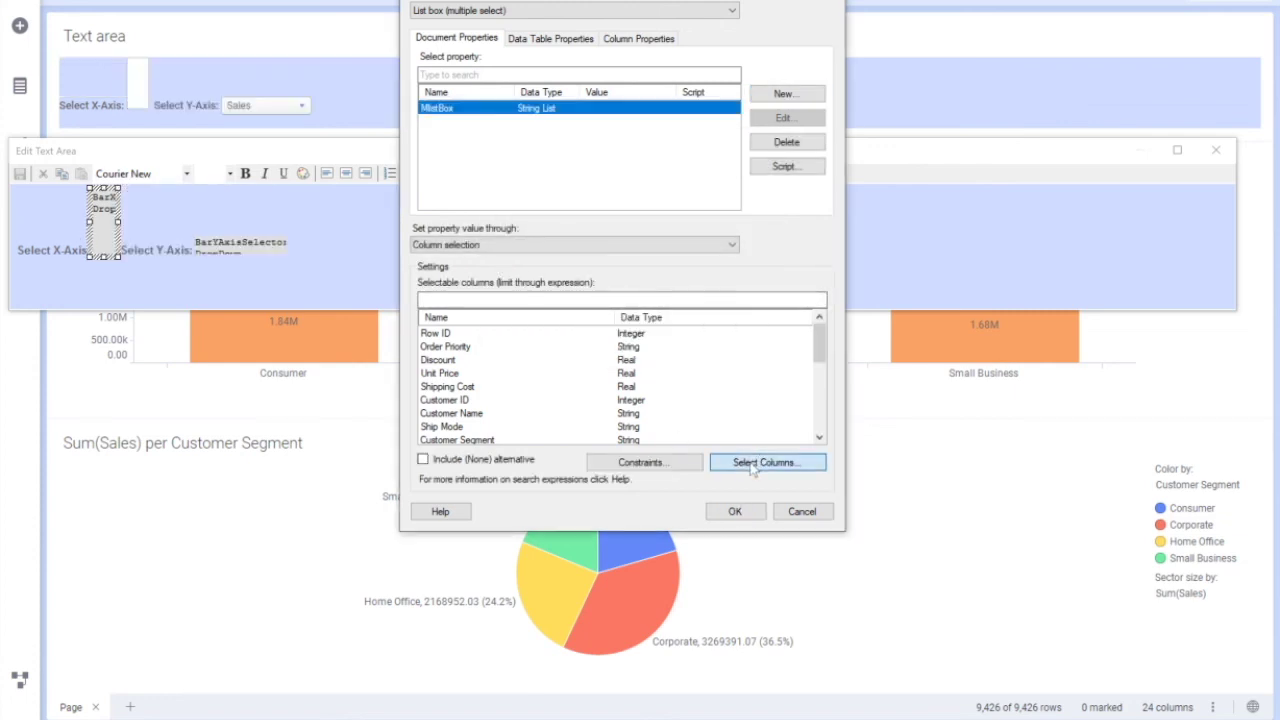
click(690, 210)
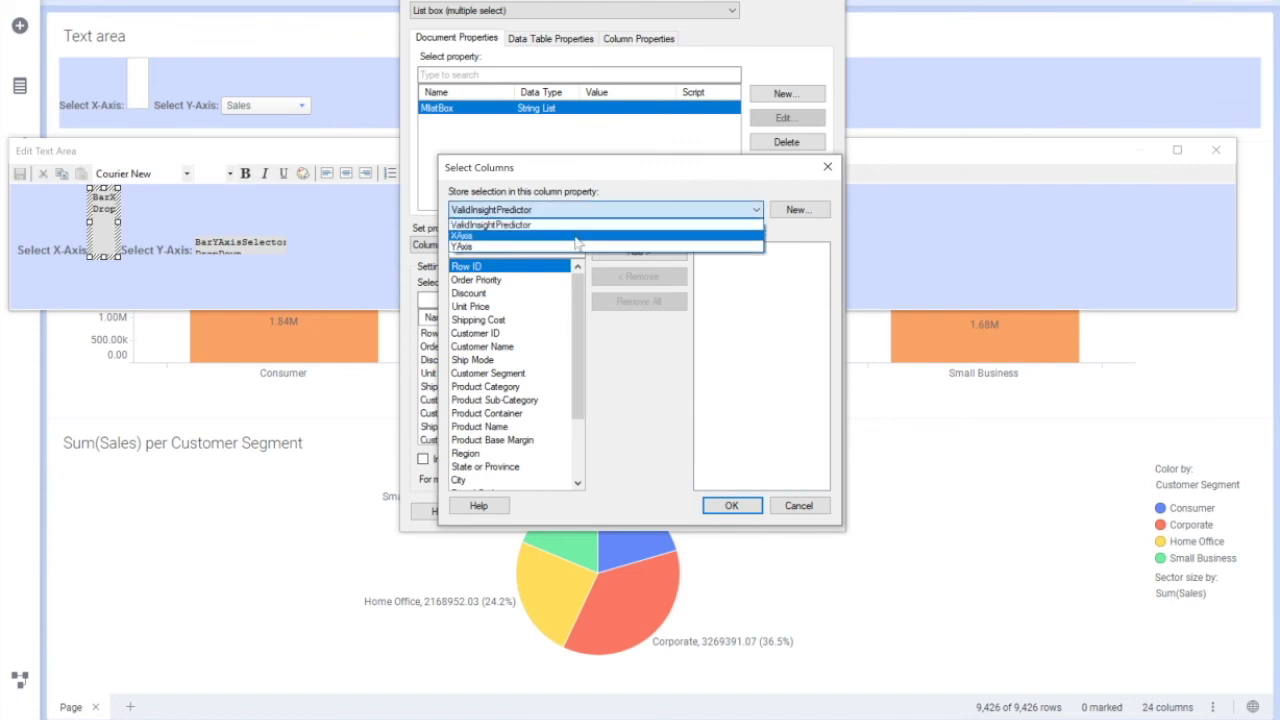
click(740, 240)
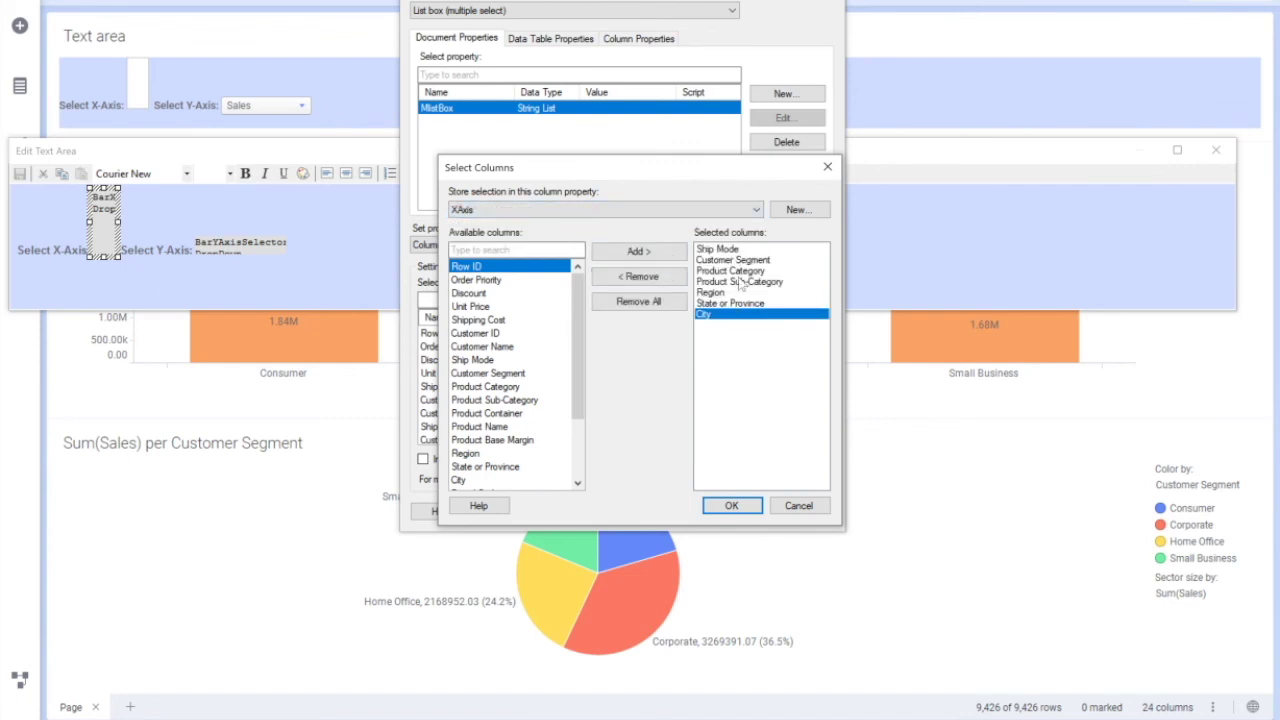
click(738, 508)
click(734, 511)
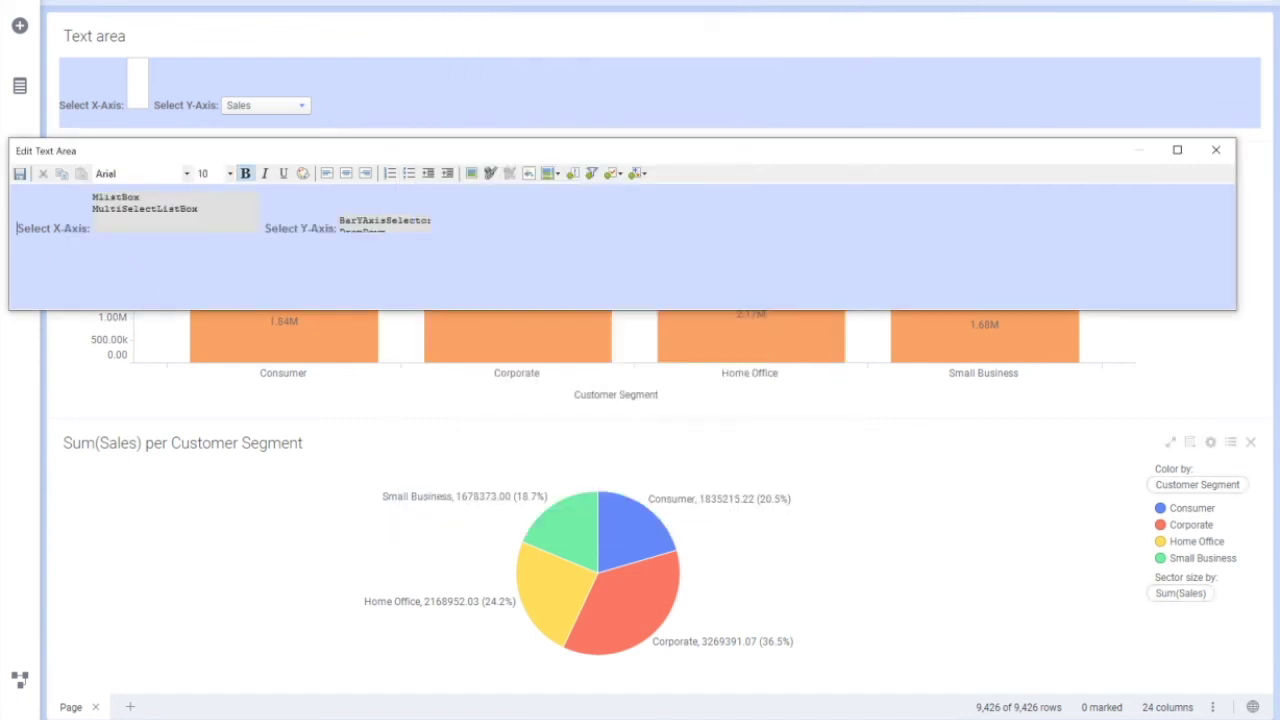
Save the text area with the MlistBox control made taller and enlarge the text area panel to fit it.
click(37, 177)
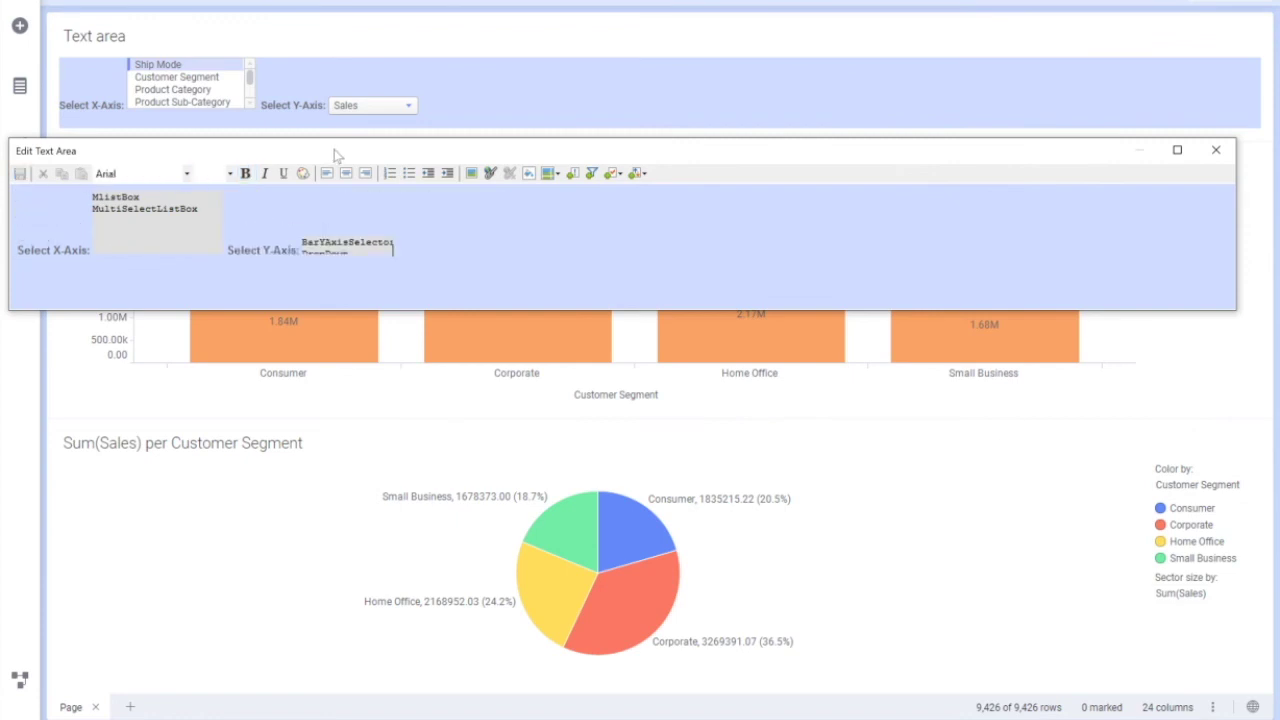
click(168, 234)
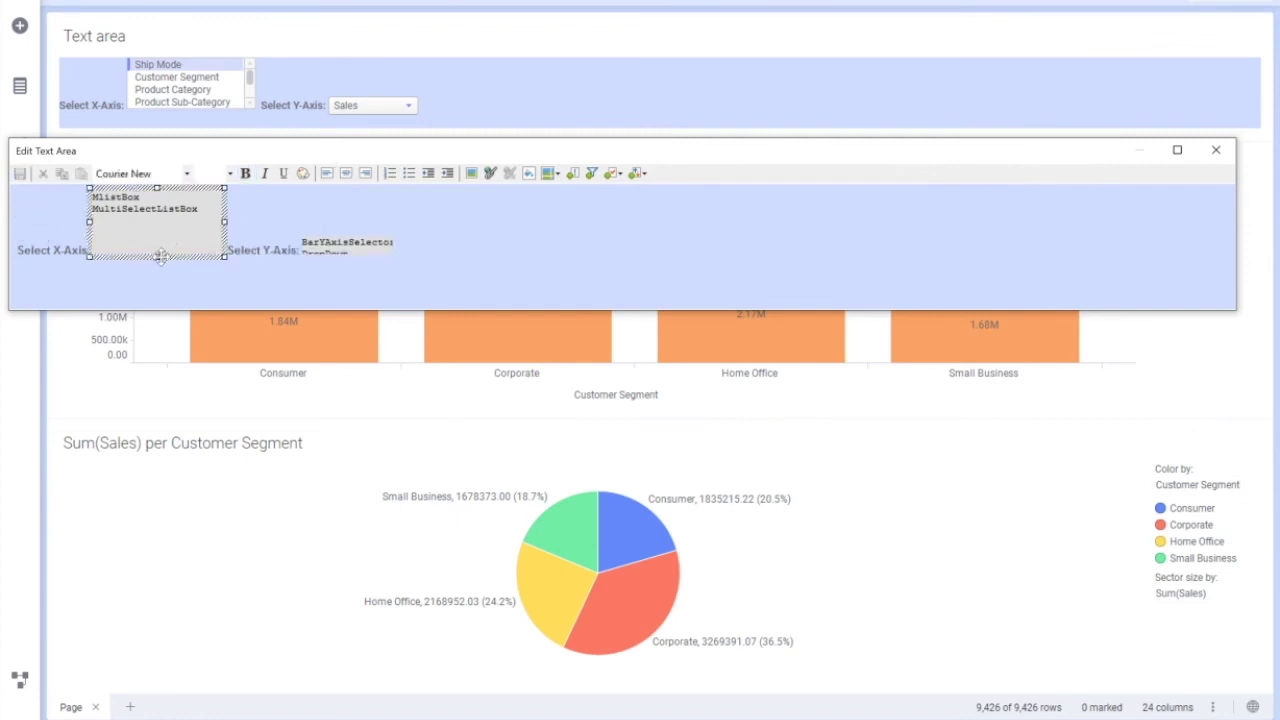
drag(156, 300, 156, 301)
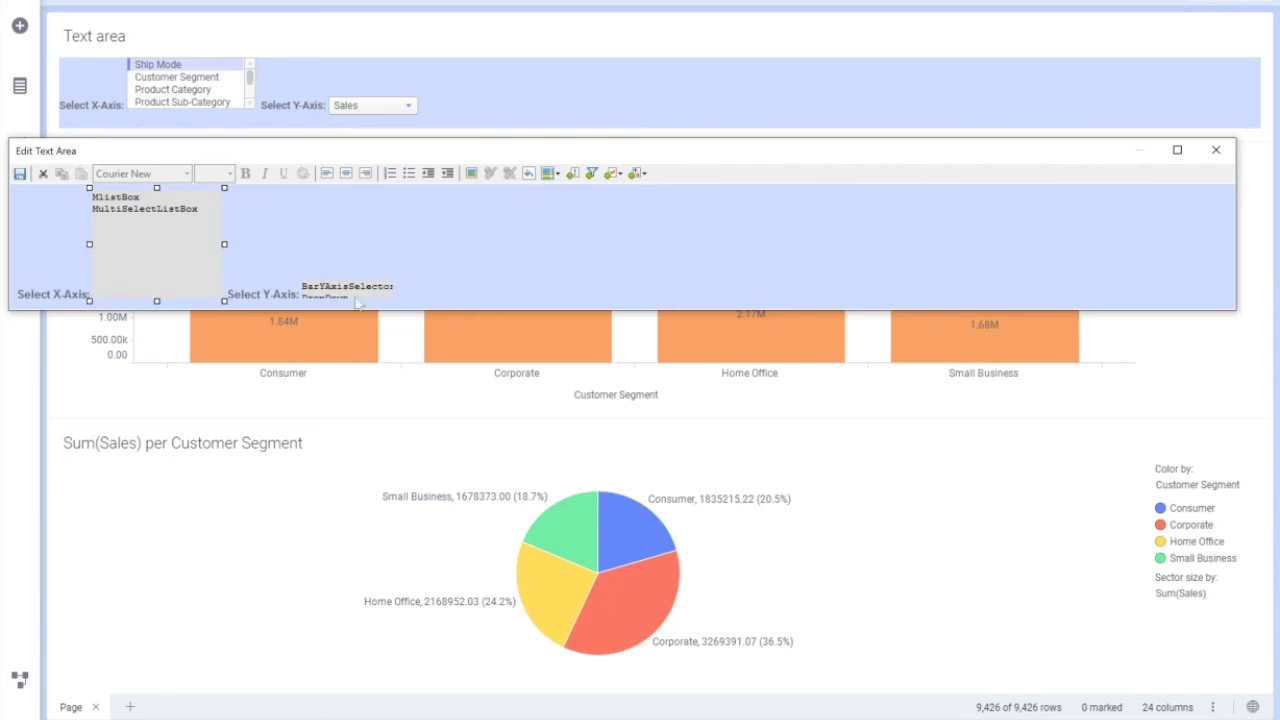
drag(370, 312, 347, 397)
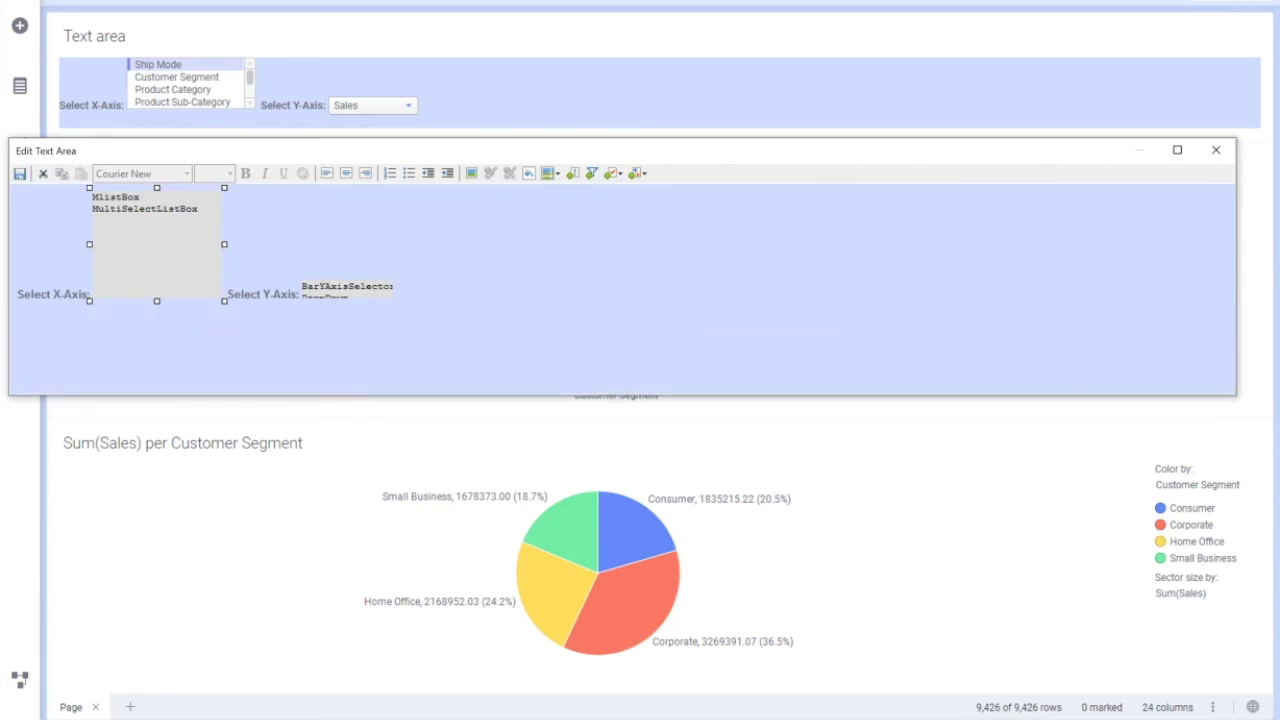
drag(514, 151, 586, 208)
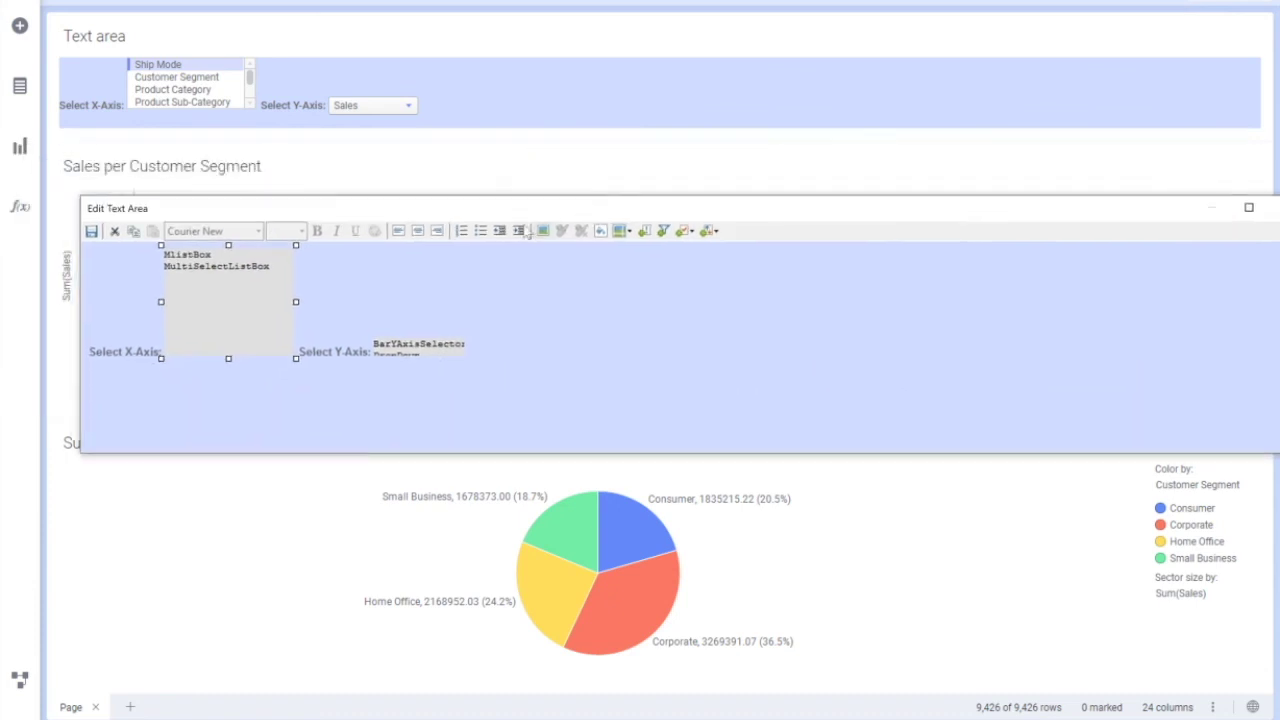
click(91, 231)
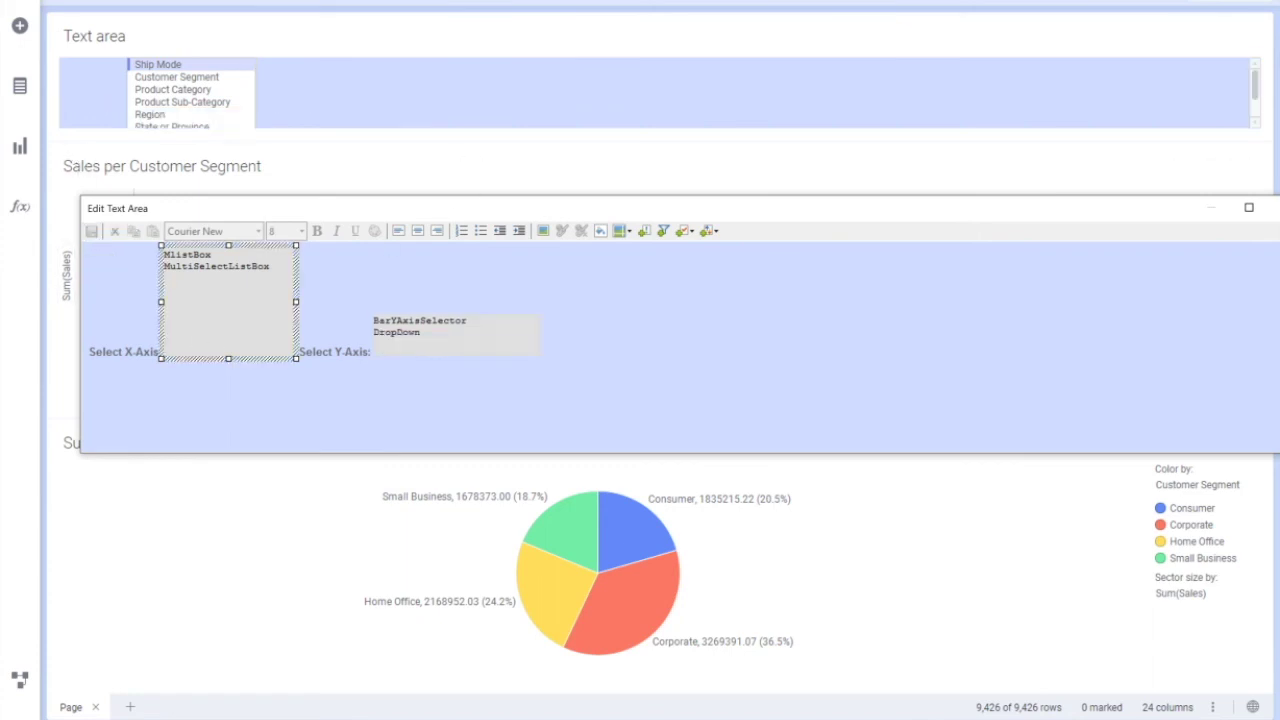
drag(360, 140, 360, 190)
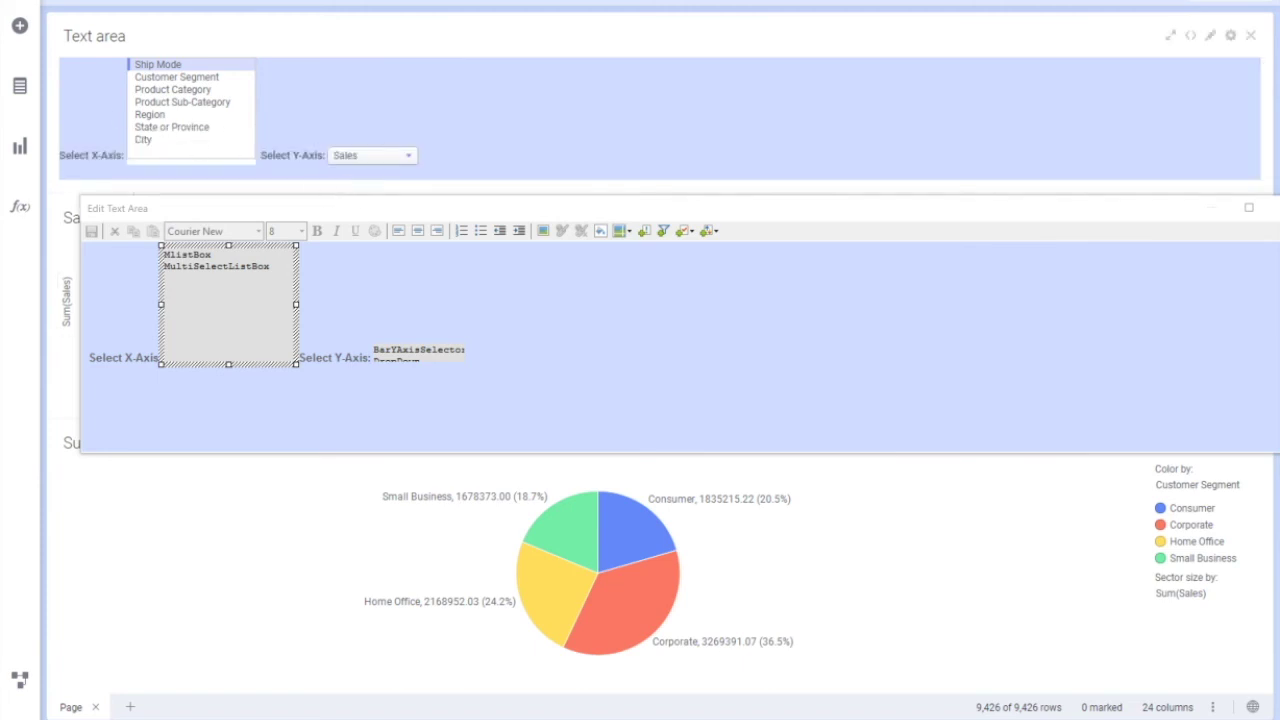
Put the list box on its own line below the Select X-Axis label, save, heighten the text area panel and close the editor.
click(152, 357)
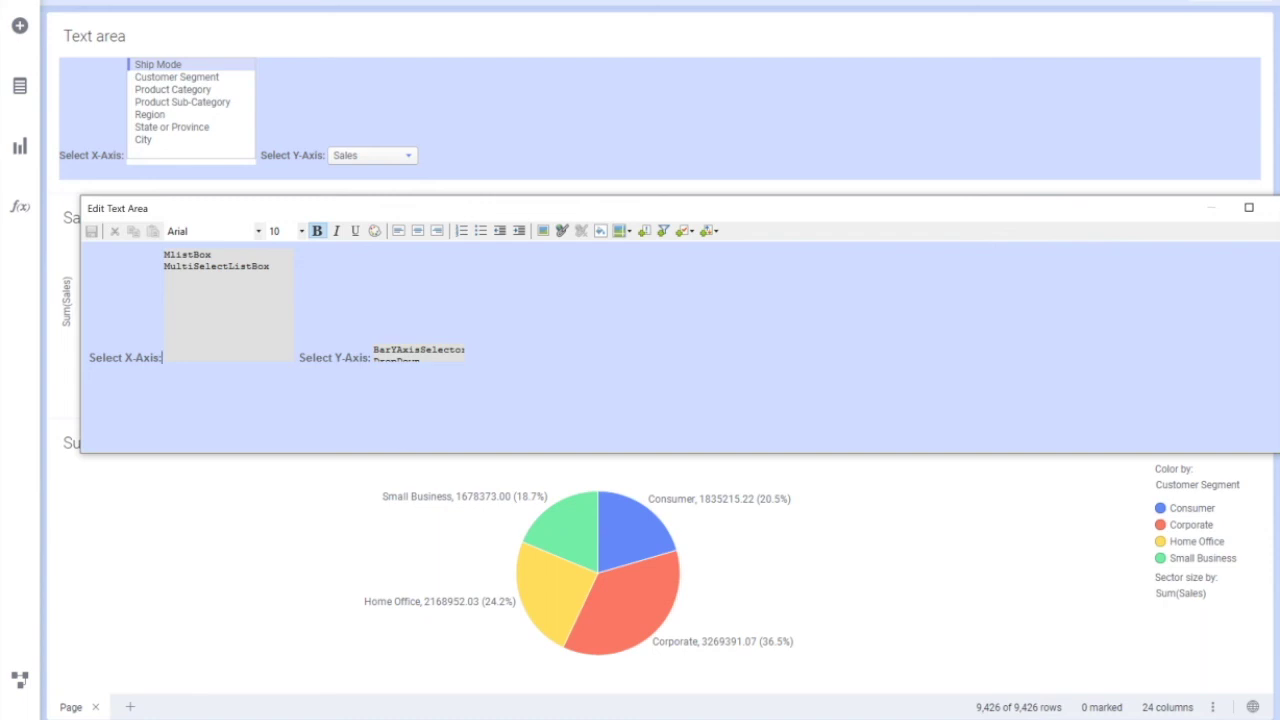
key(Return)
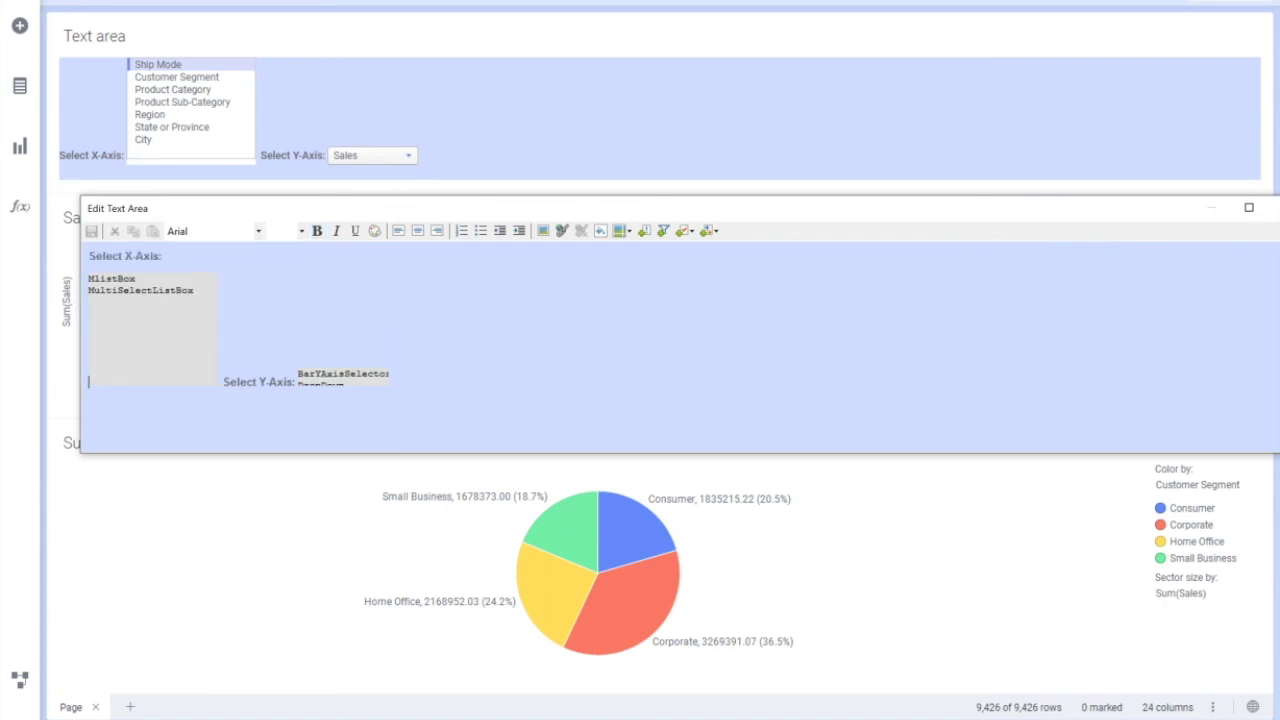
click(93, 230)
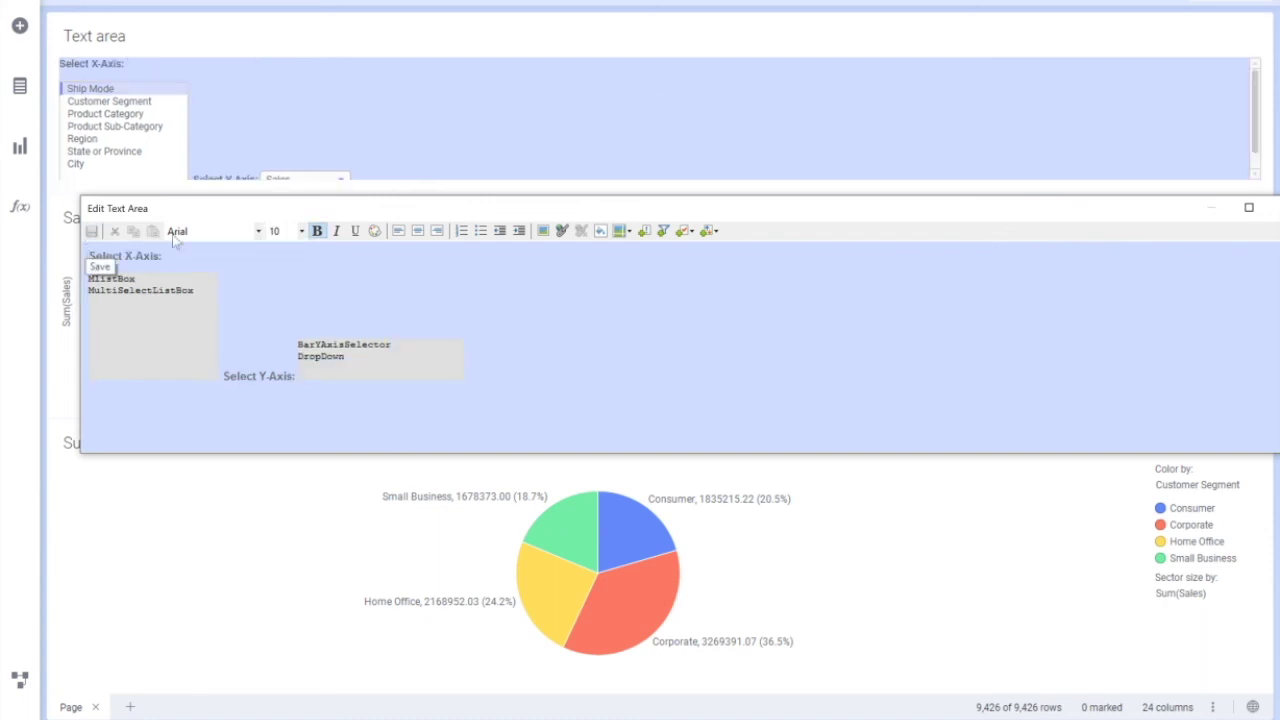
drag(478, 212, 456, 355)
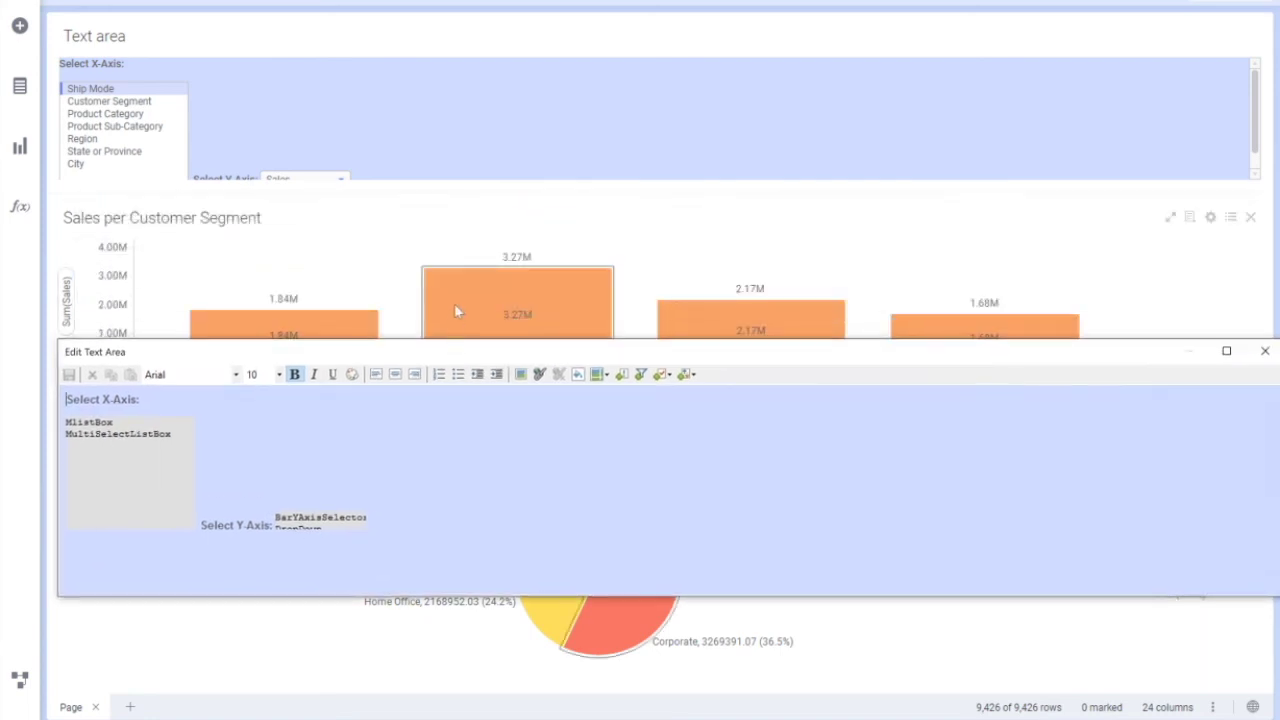
drag(446, 190, 447, 240)
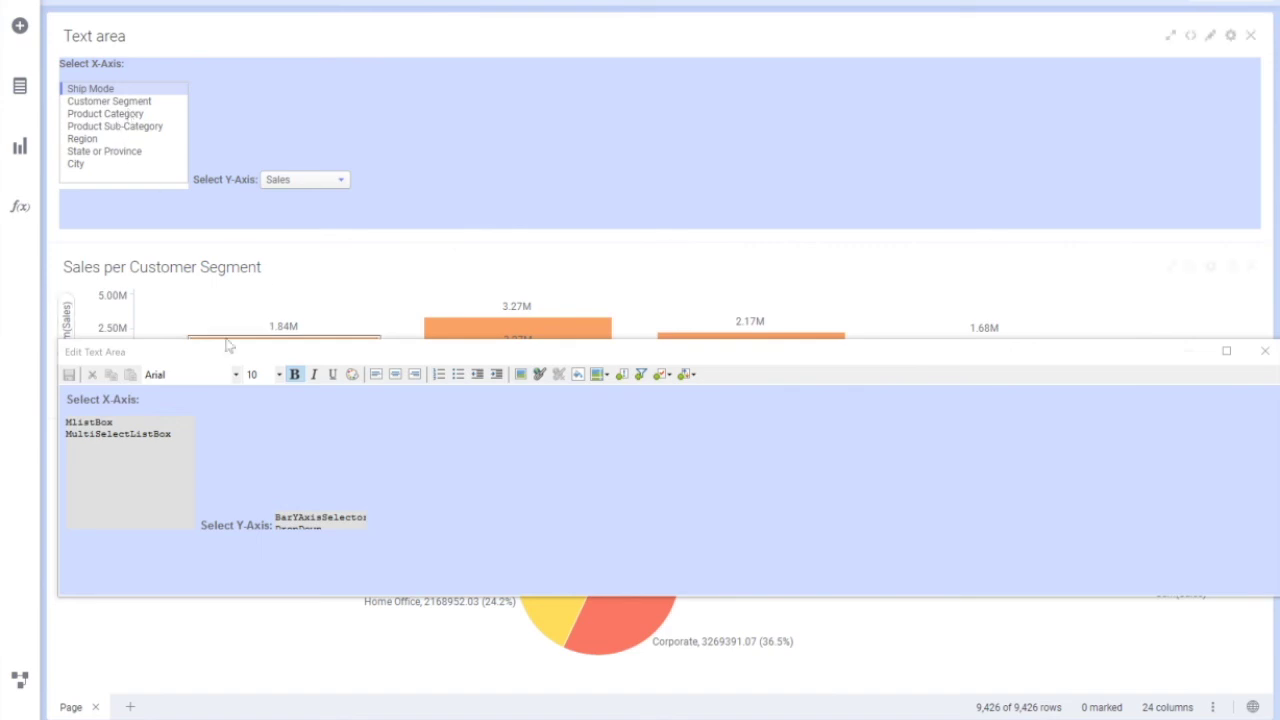
click(1263, 357)
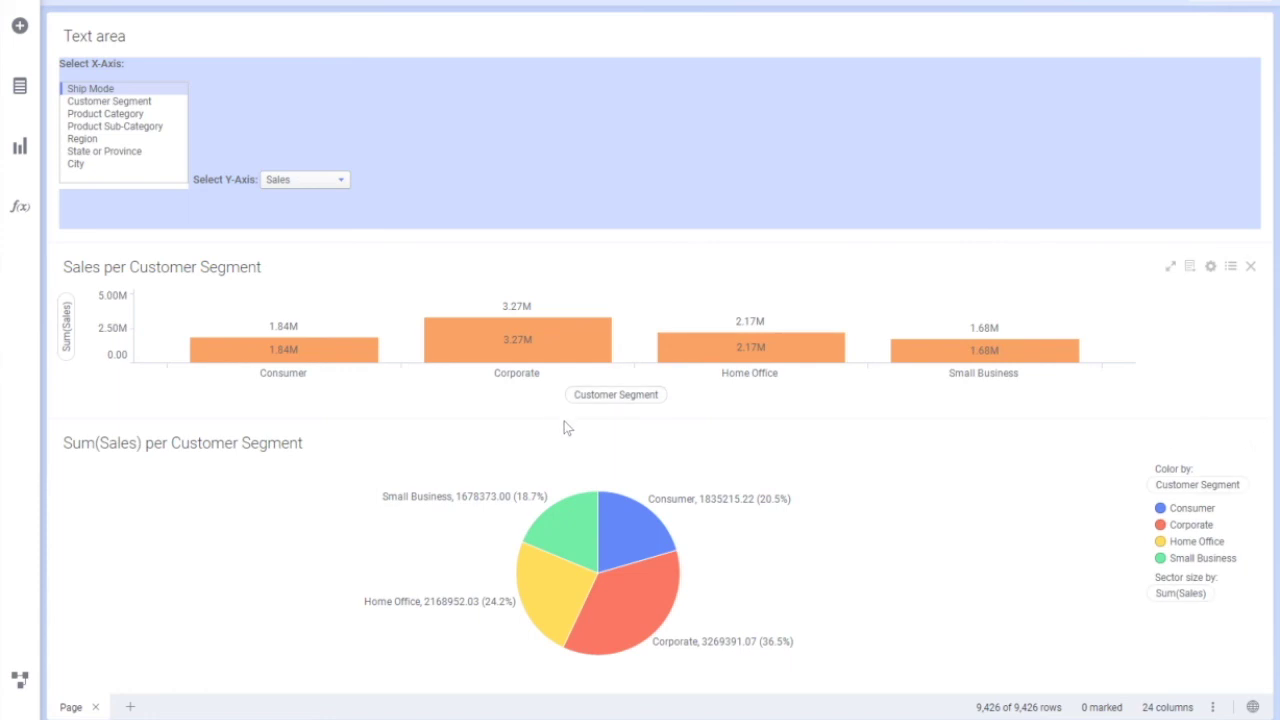
Make the bar chart taller and set its category axis from the MlistBox property.
drag(566, 421, 573, 498)
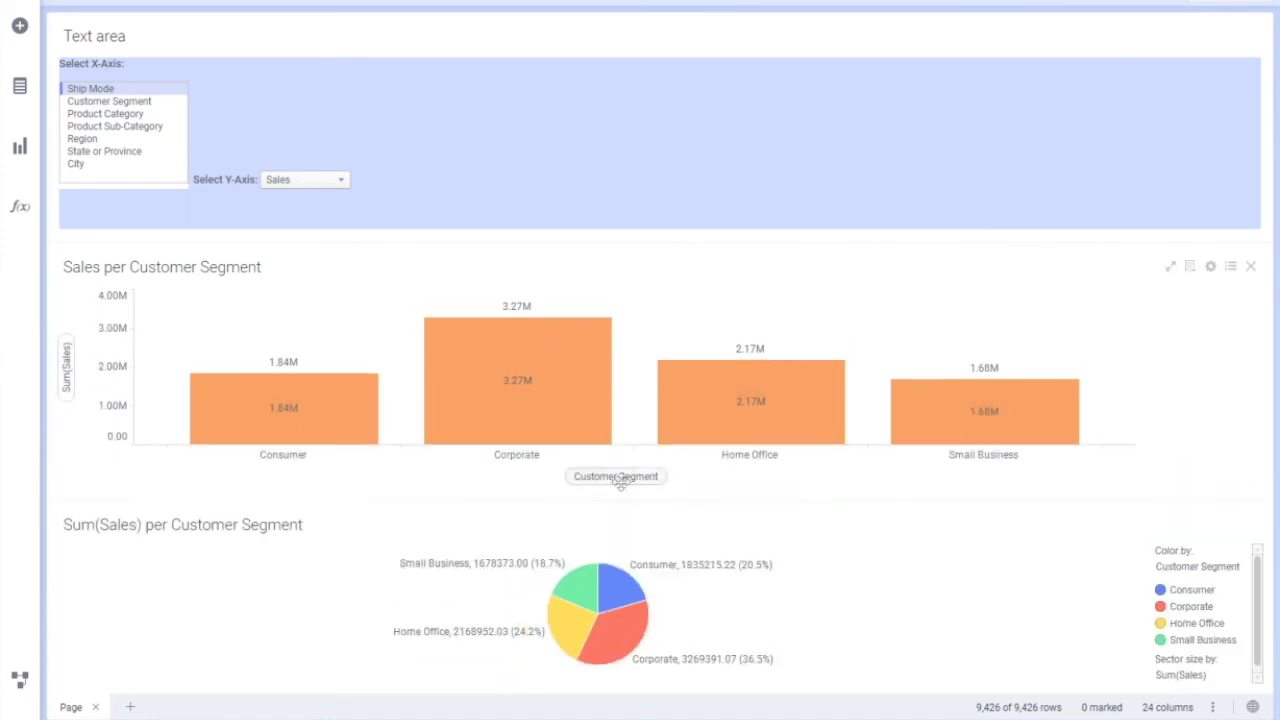
right_click(600, 478)
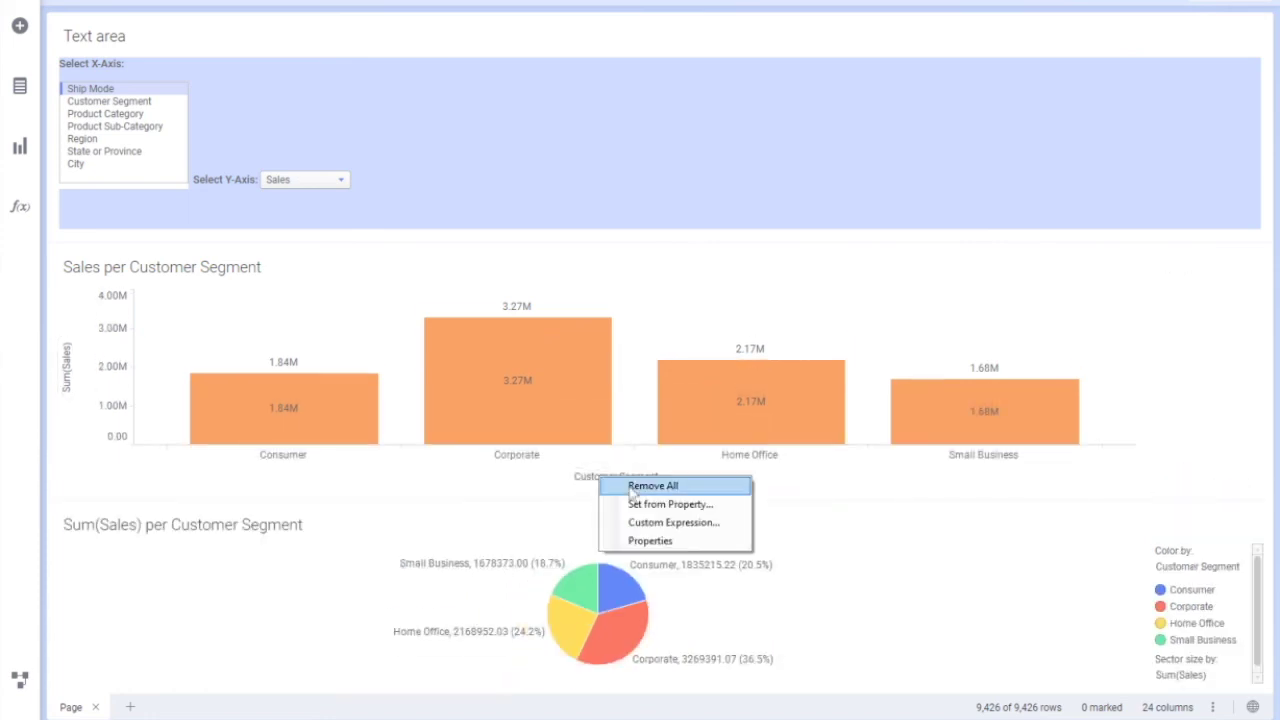
click(670, 504)
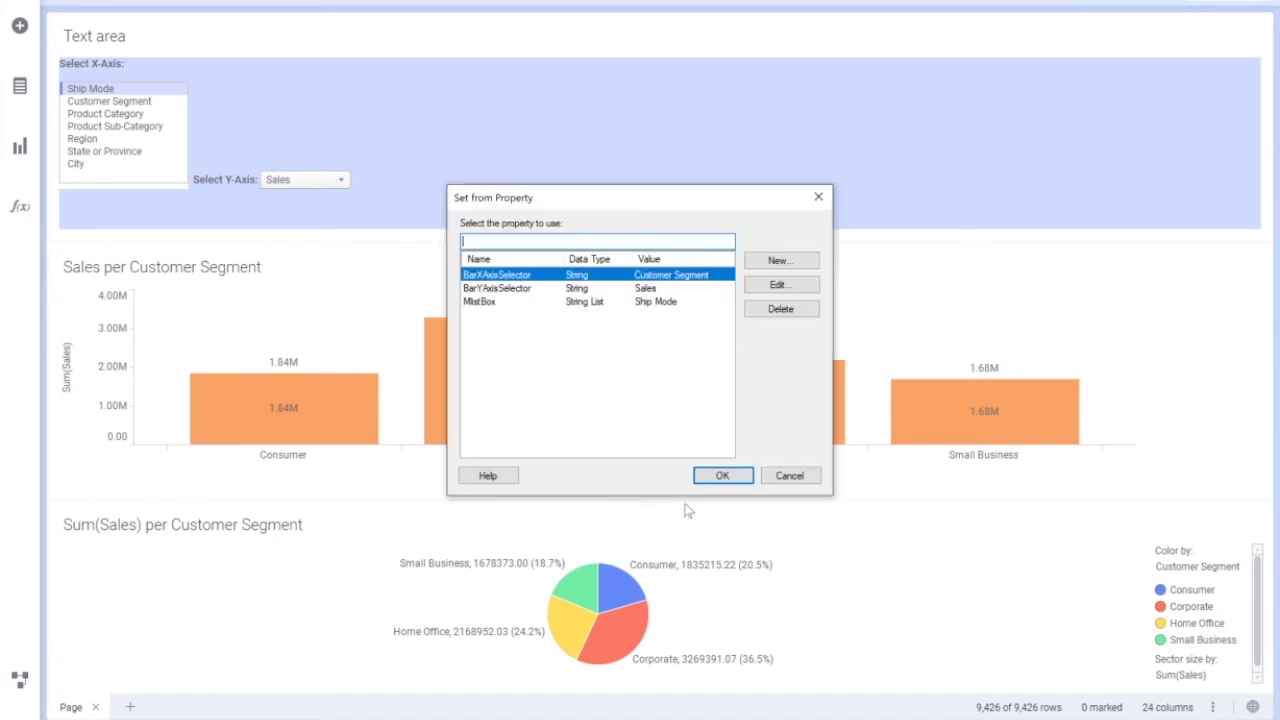
click(497, 302)
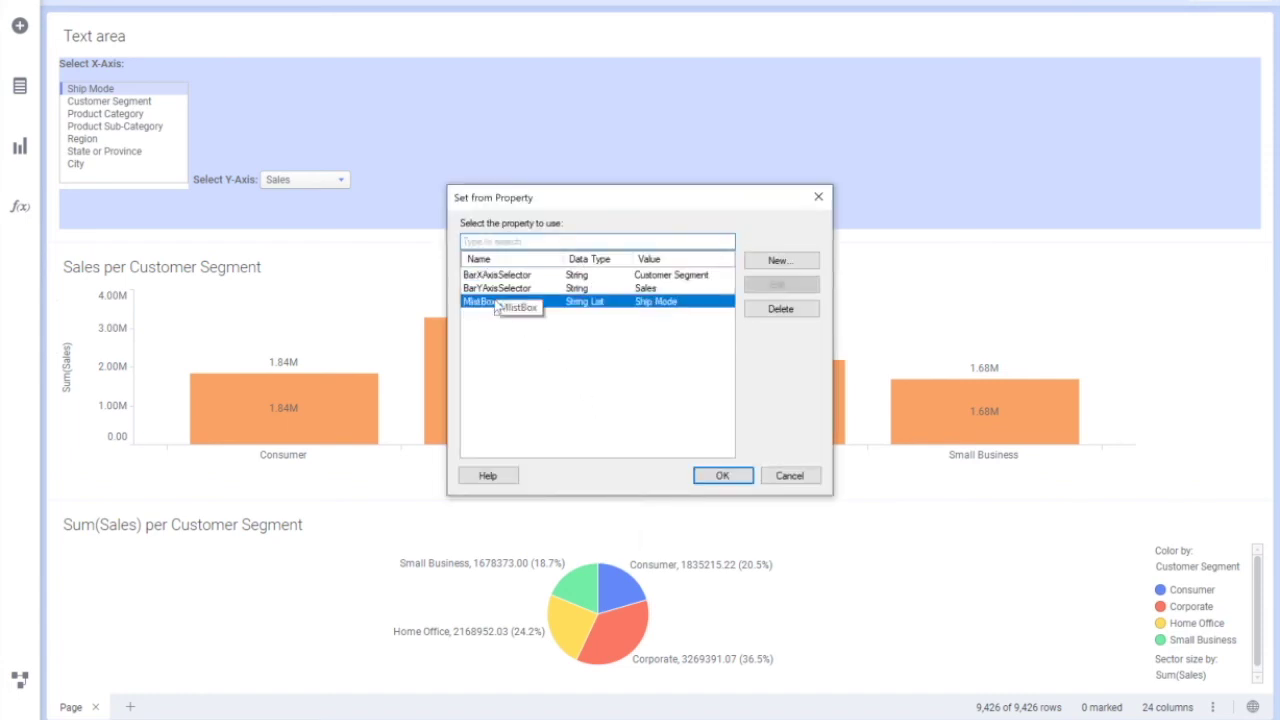
click(716, 477)
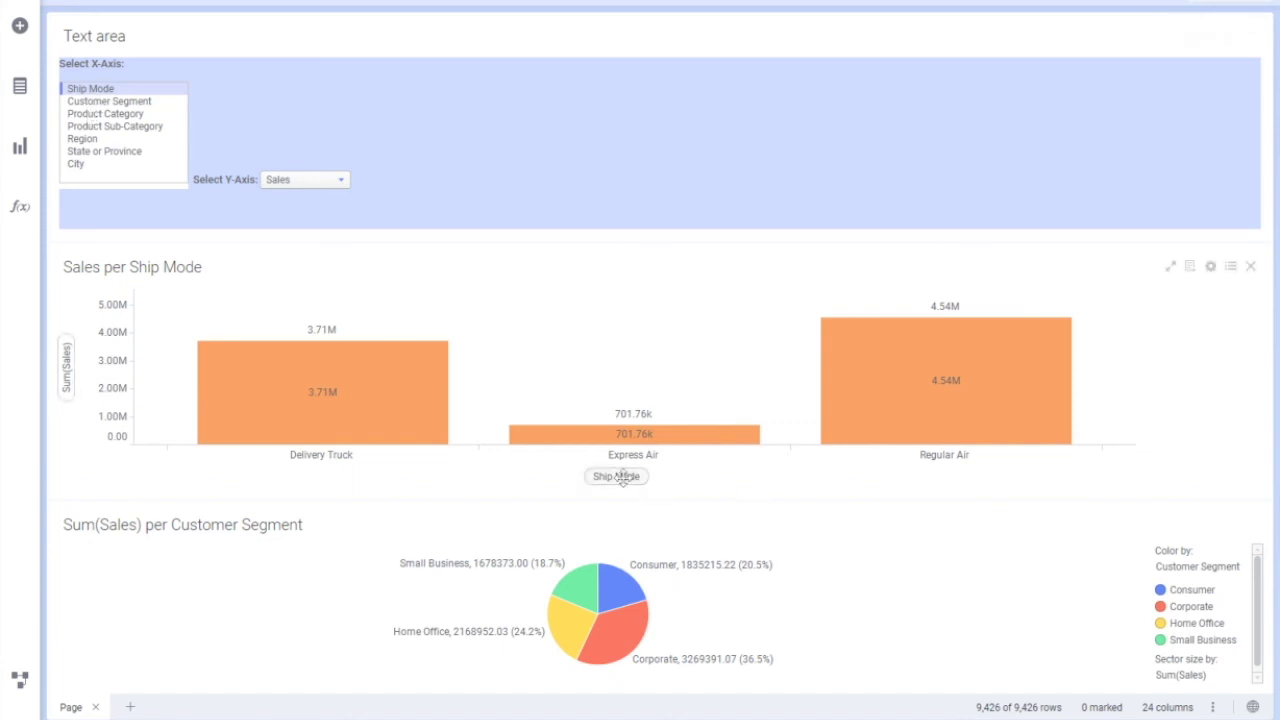
Test the X-axis list box with Product Category plus Product Sub-Category, and with Region, State or Province and City.
drag(122, 115, 124, 127)
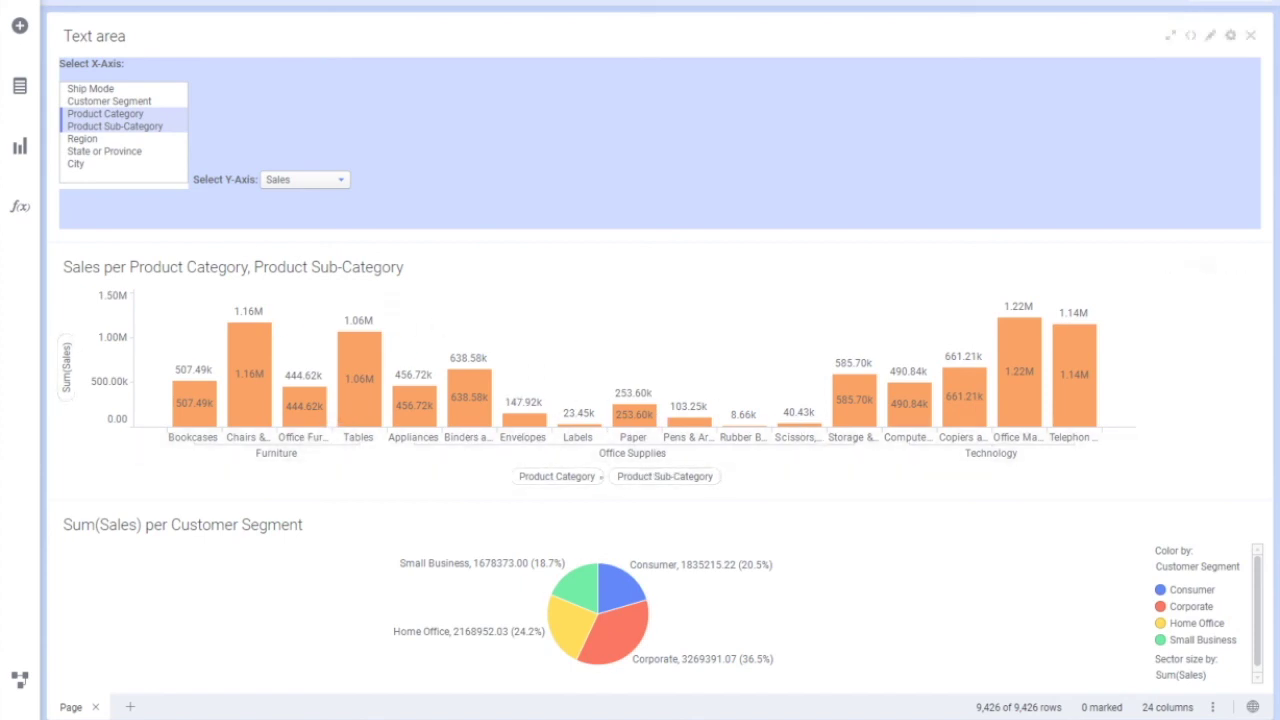
click(94, 141)
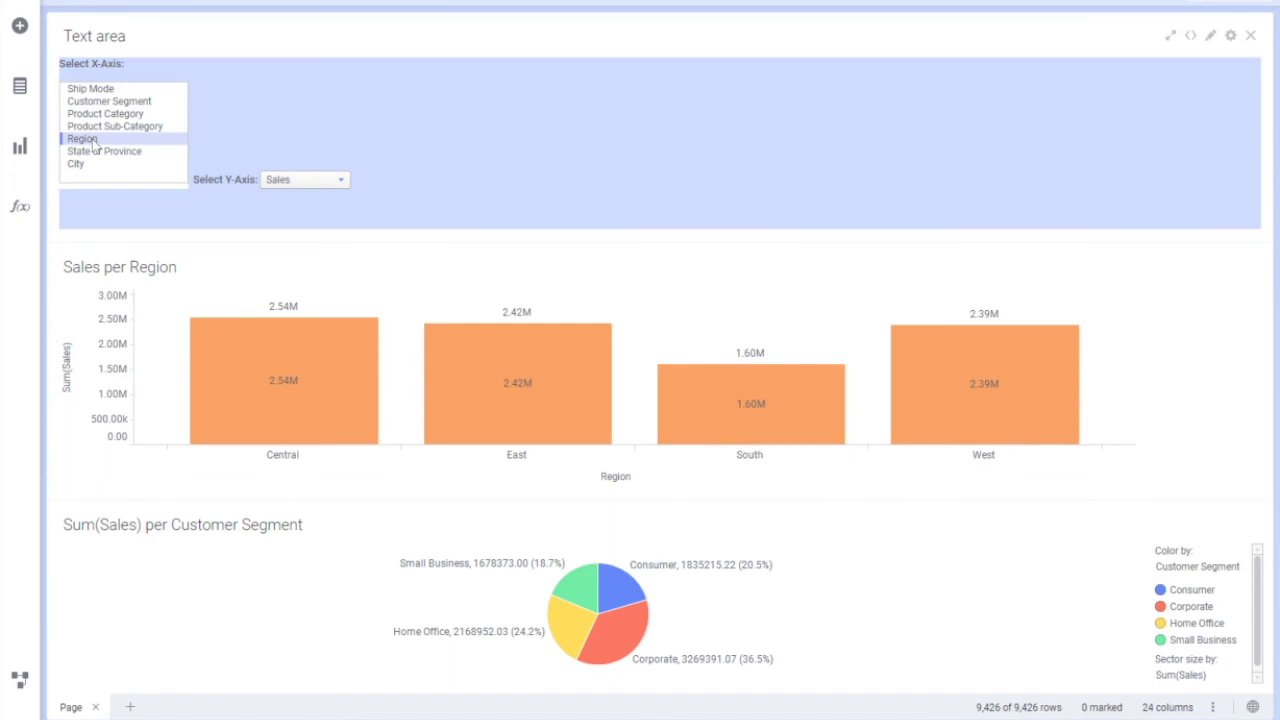
ctrl+click(97, 153)
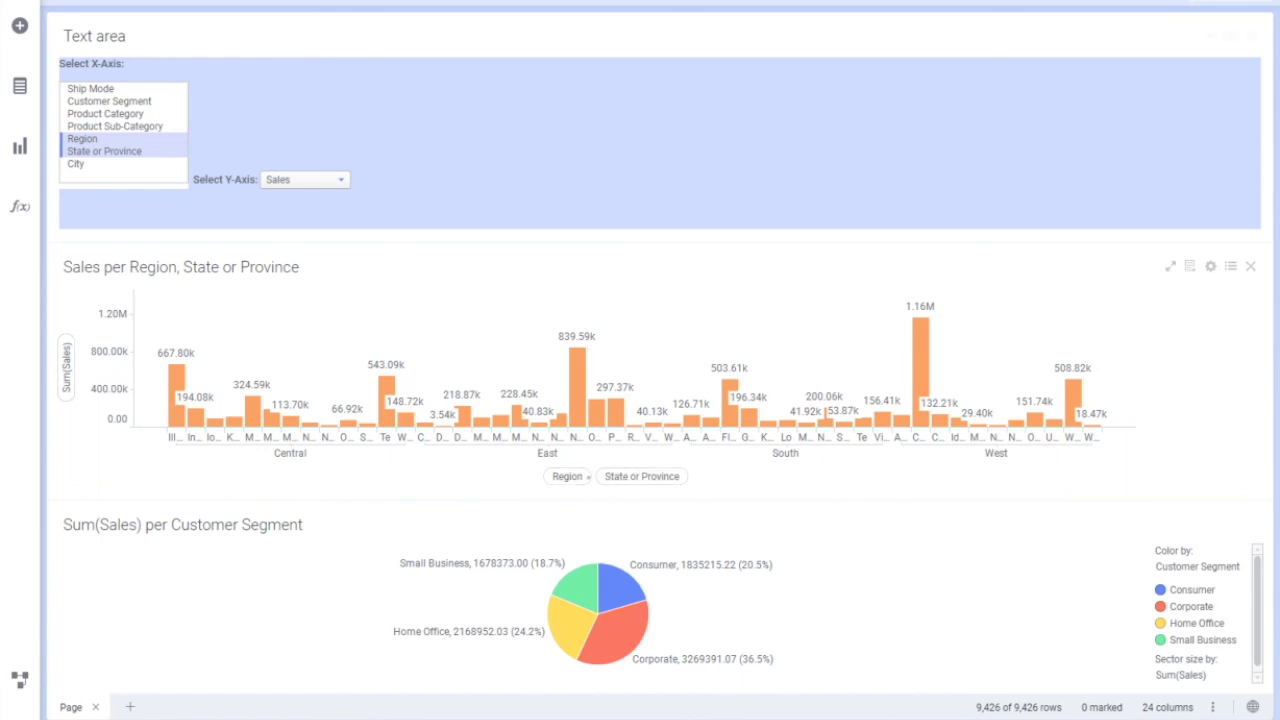
ctrl+click(88, 166)
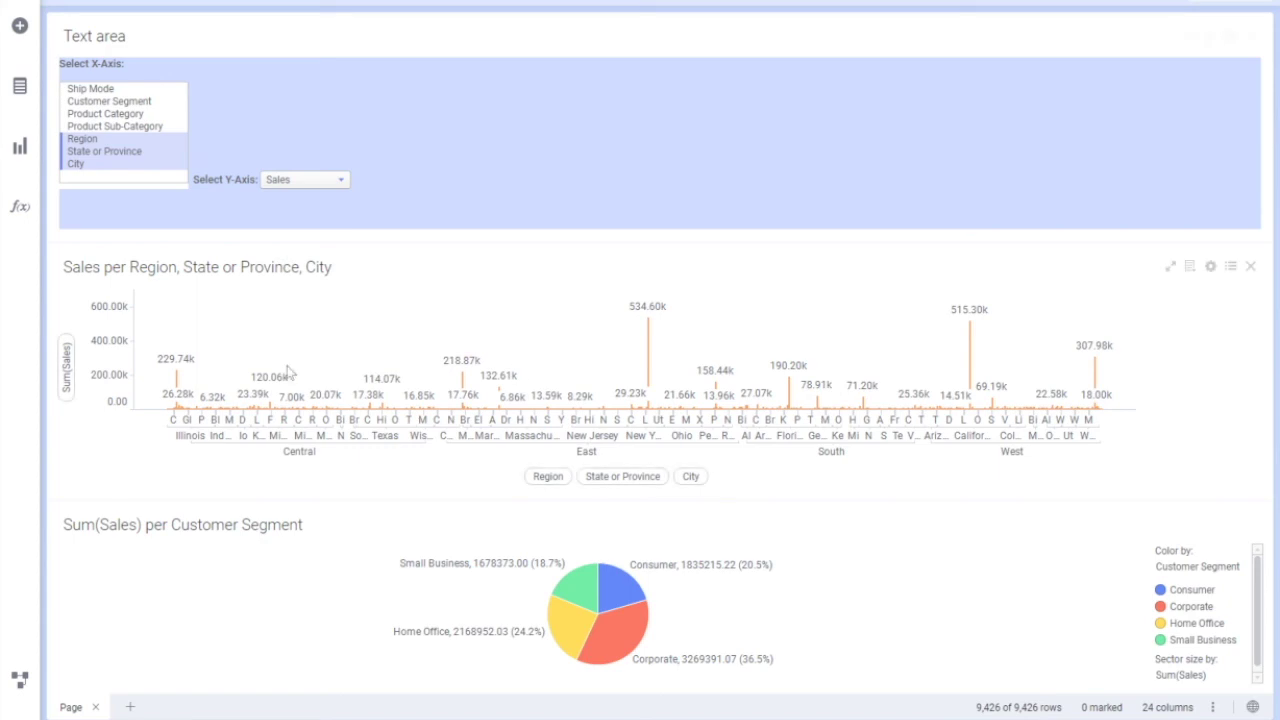
Replace City with Product Category and Product Sub-Category in the X-axis list box selection, keeping Region and State or Province.
ctrl+click(76, 165)
ctrl+click(100, 113)
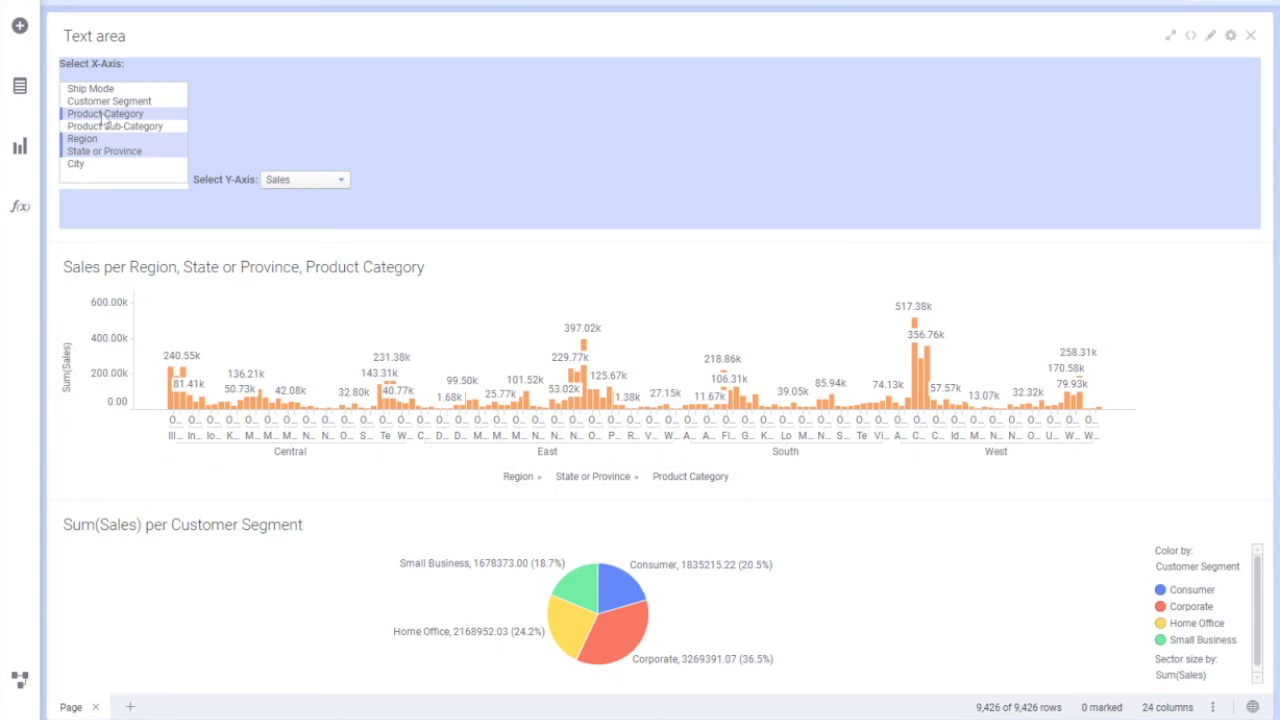
drag(102, 118, 104, 155)
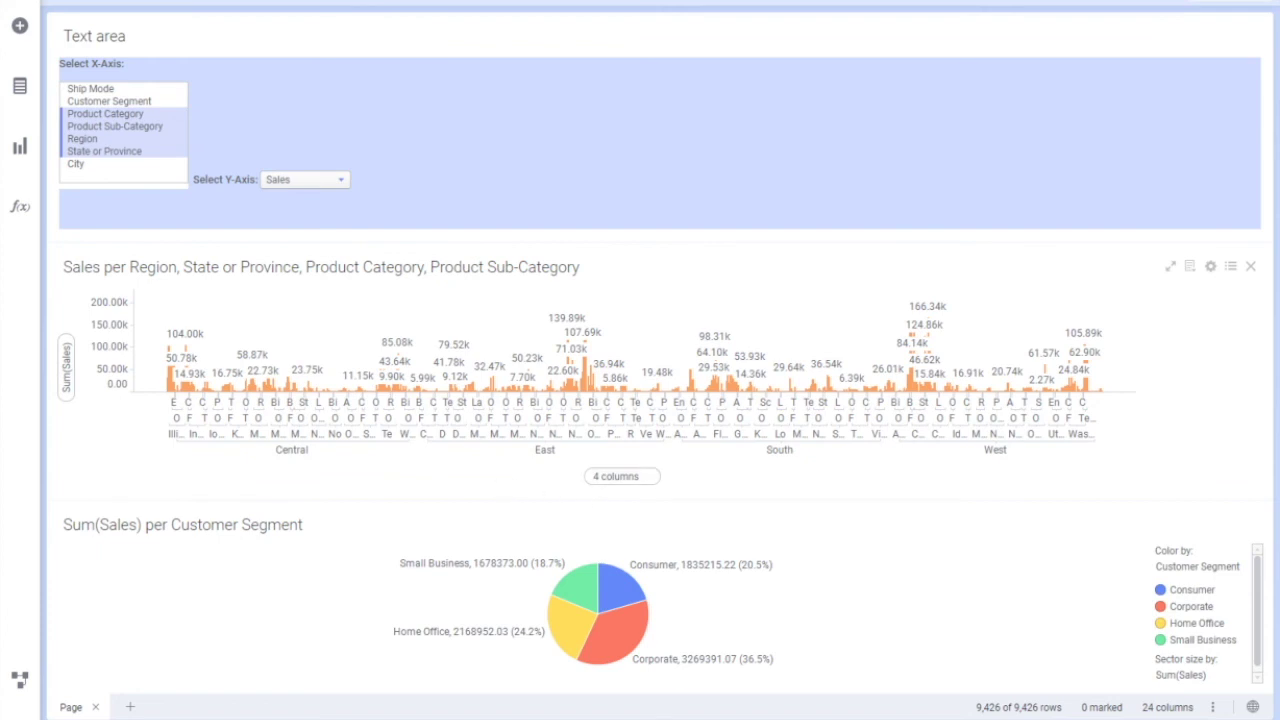
Switch the Y-axis selector to Shipping Cost and on to Profit, and reduce the X-axis selection to Region only.
click(330, 180)
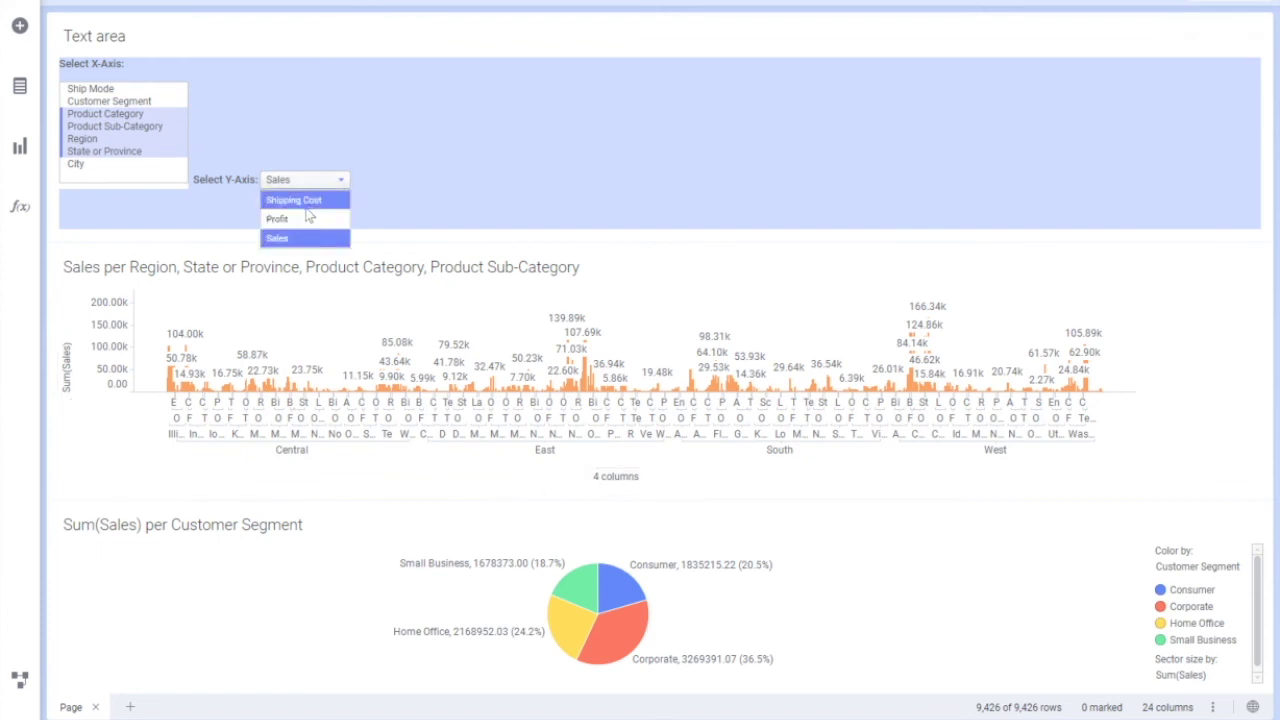
click(293, 200)
click(305, 179)
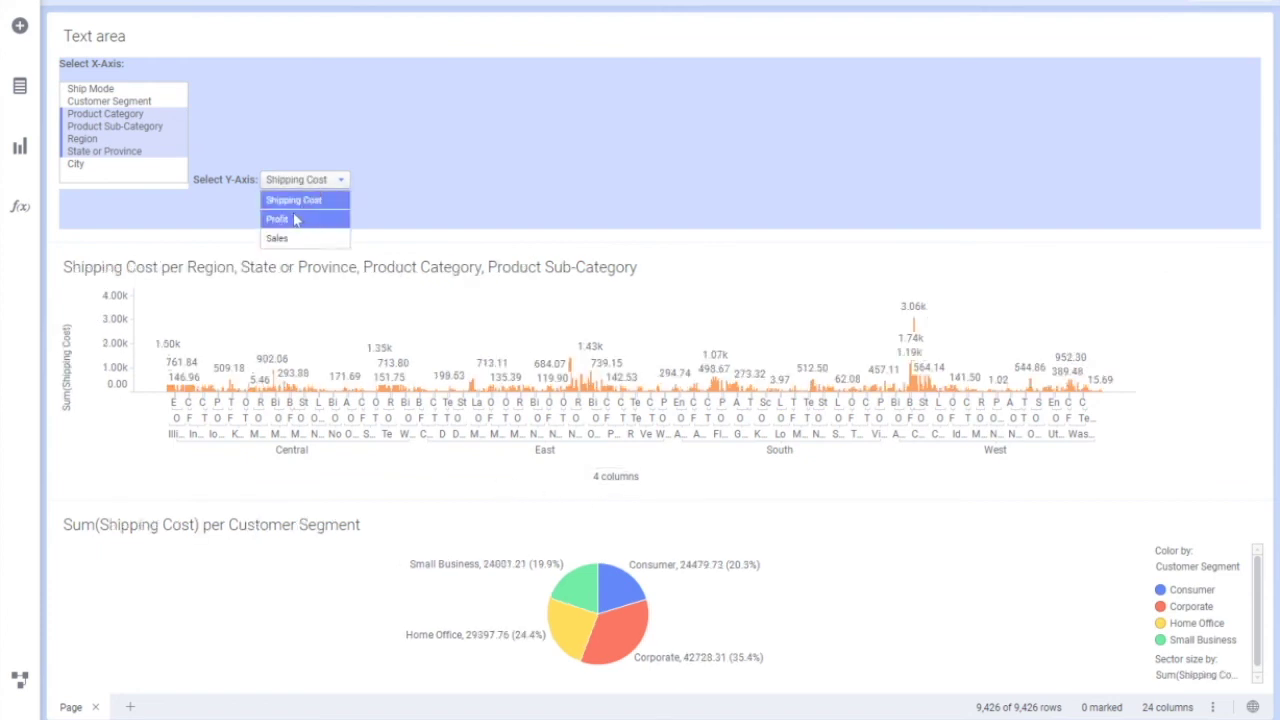
click(277, 218)
click(330, 182)
click(333, 183)
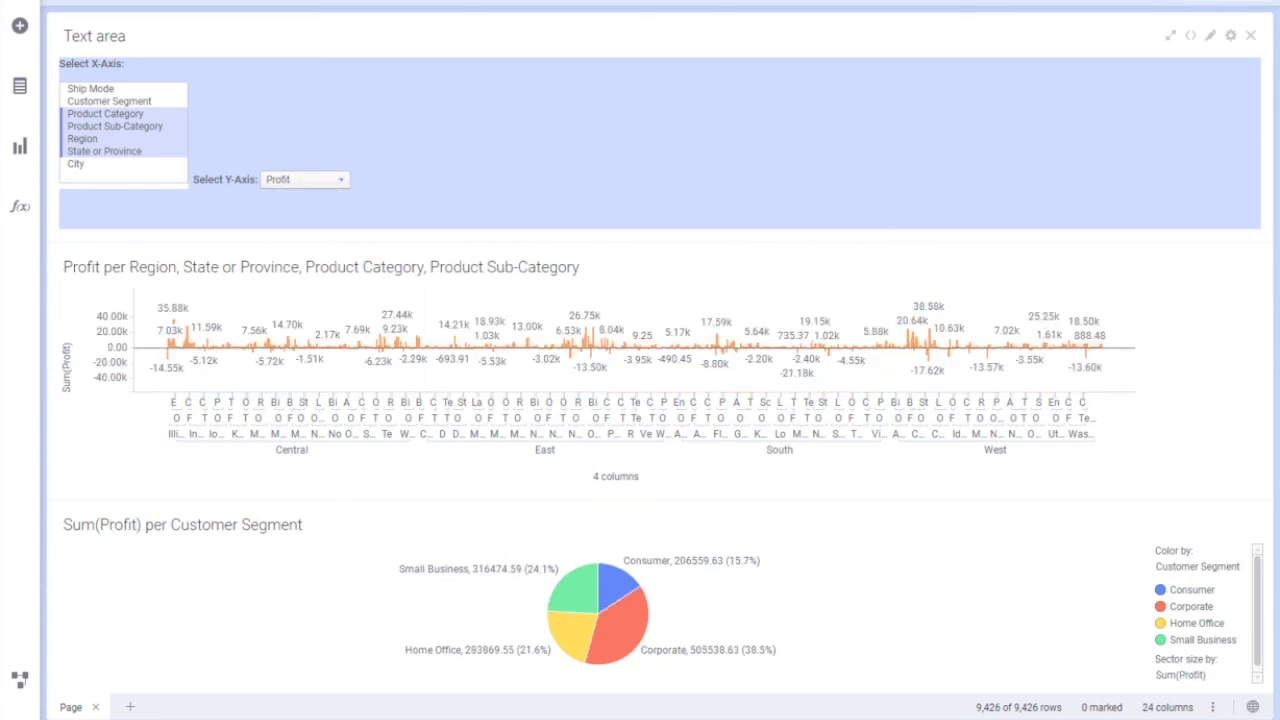
click(332, 186)
click(88, 141)
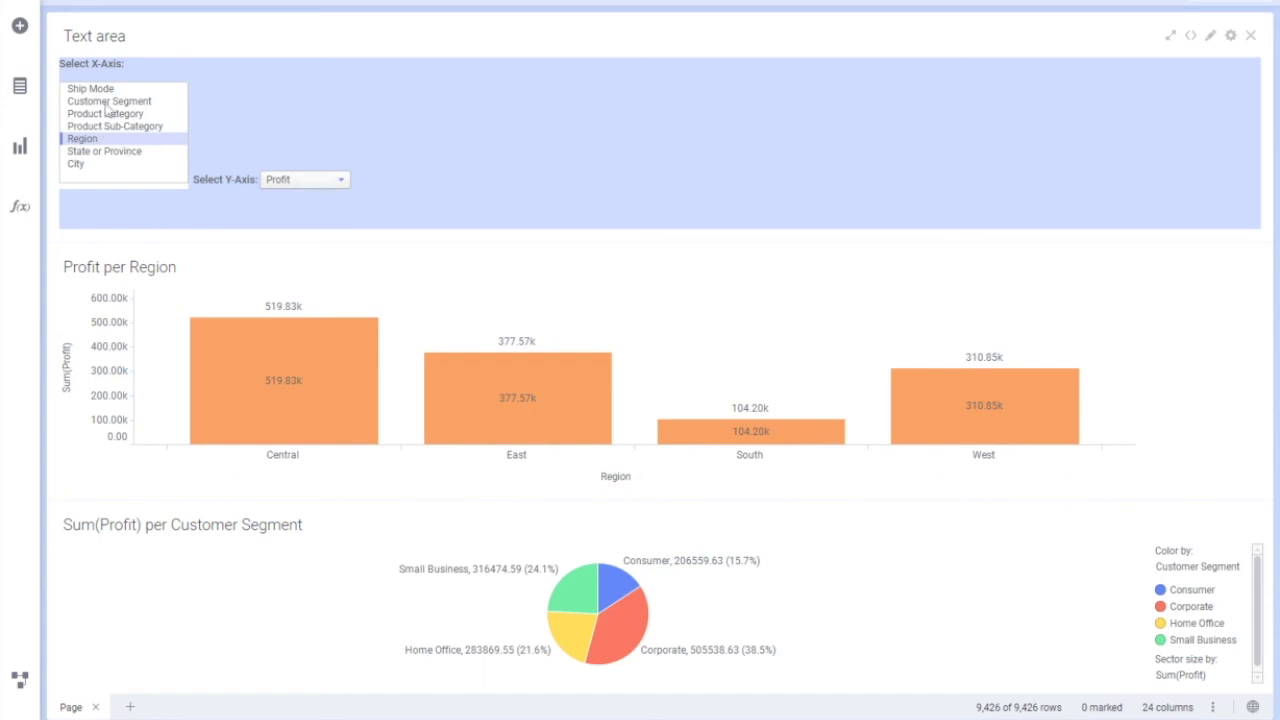
Reopen the text area for editing and bring up the choice of property controls to insert.
right_click(344, 92)
click(408, 103)
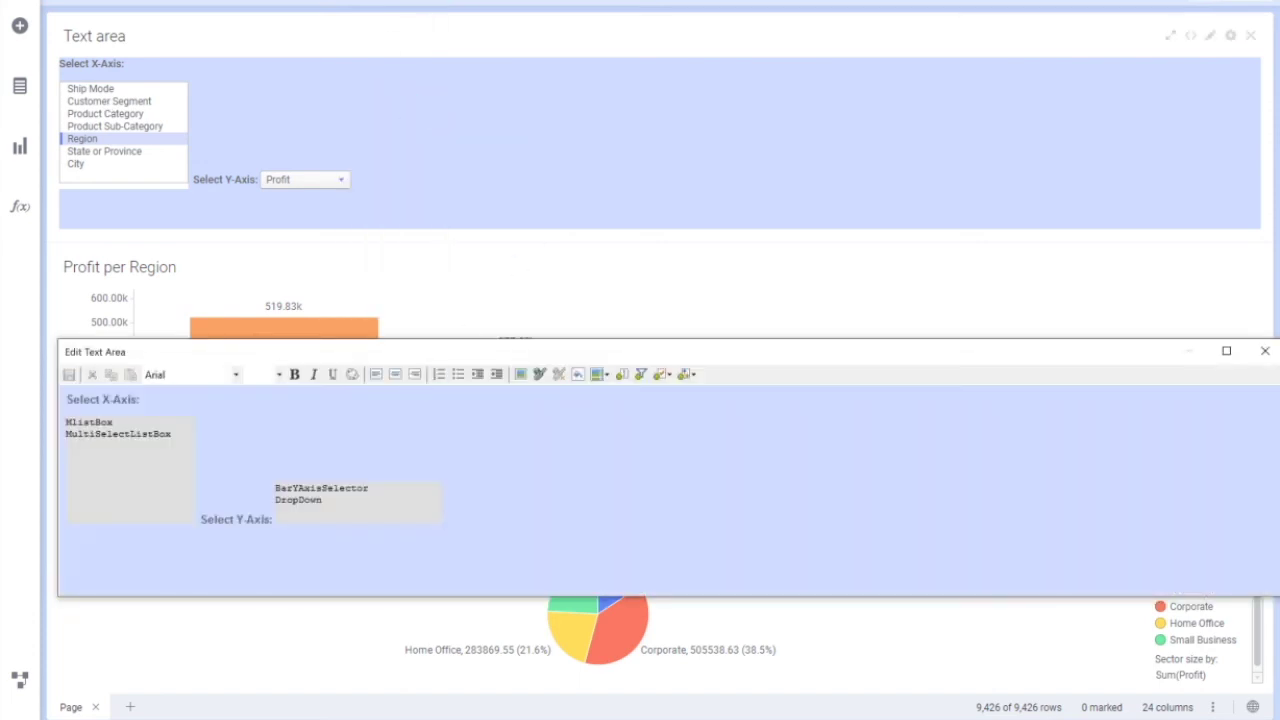
click(660, 376)
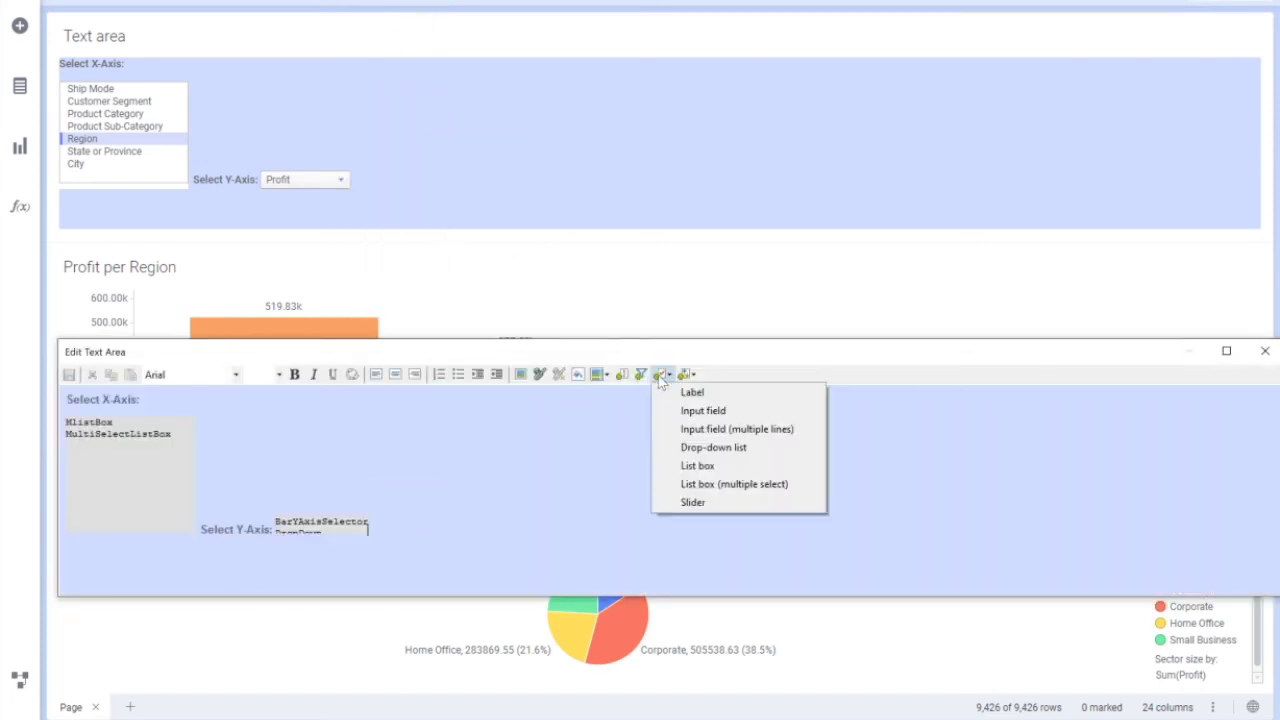